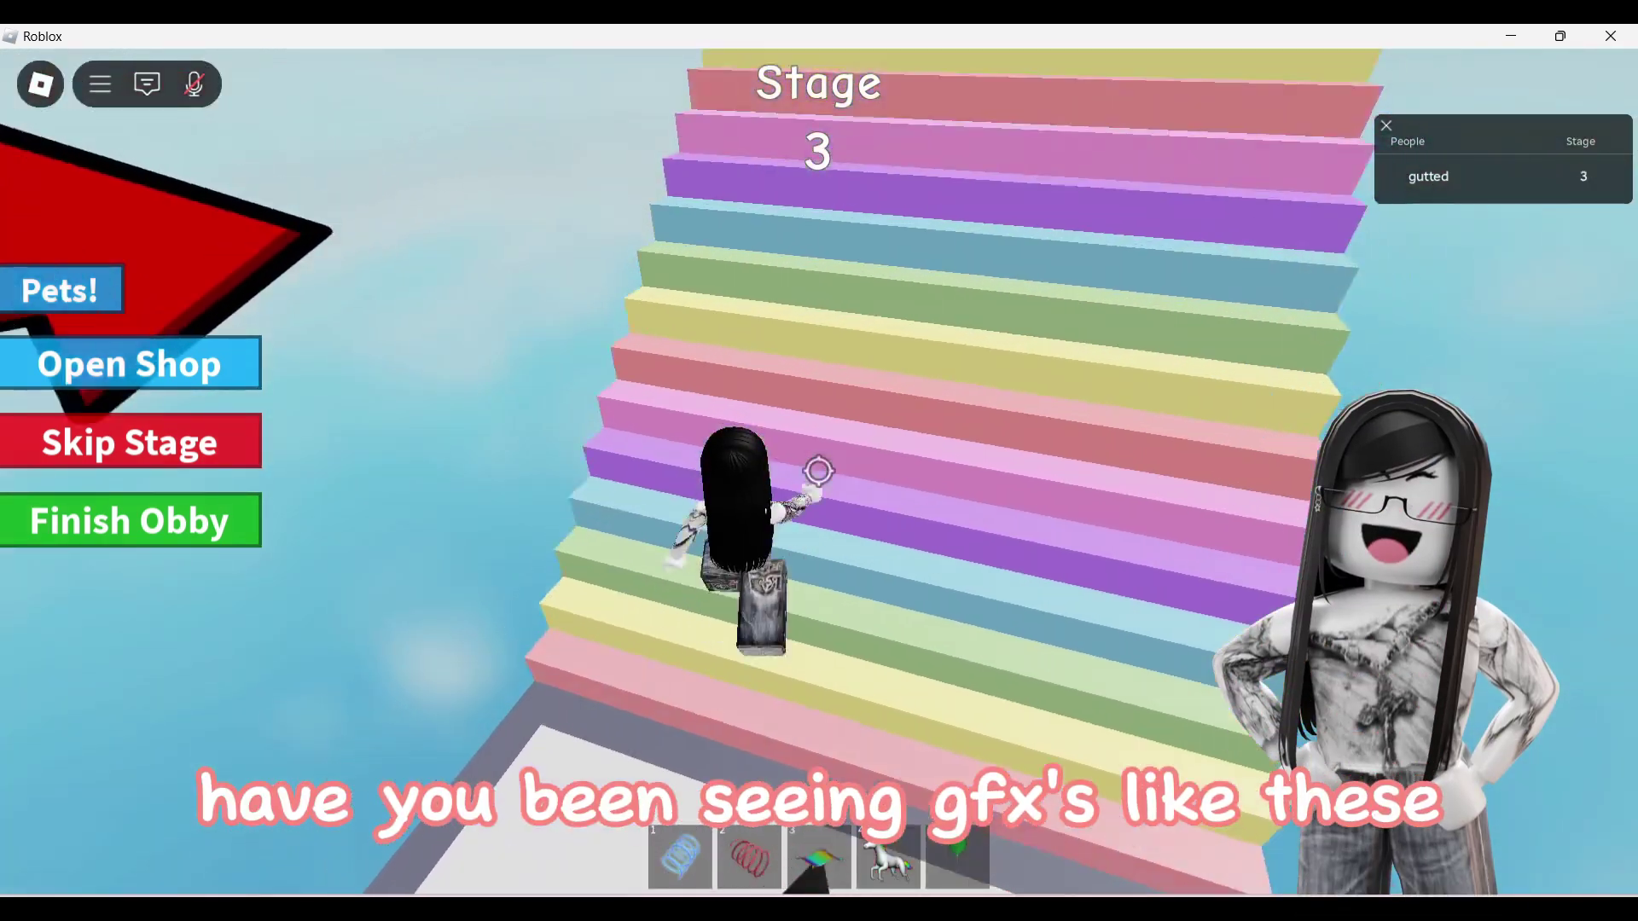
key(w)
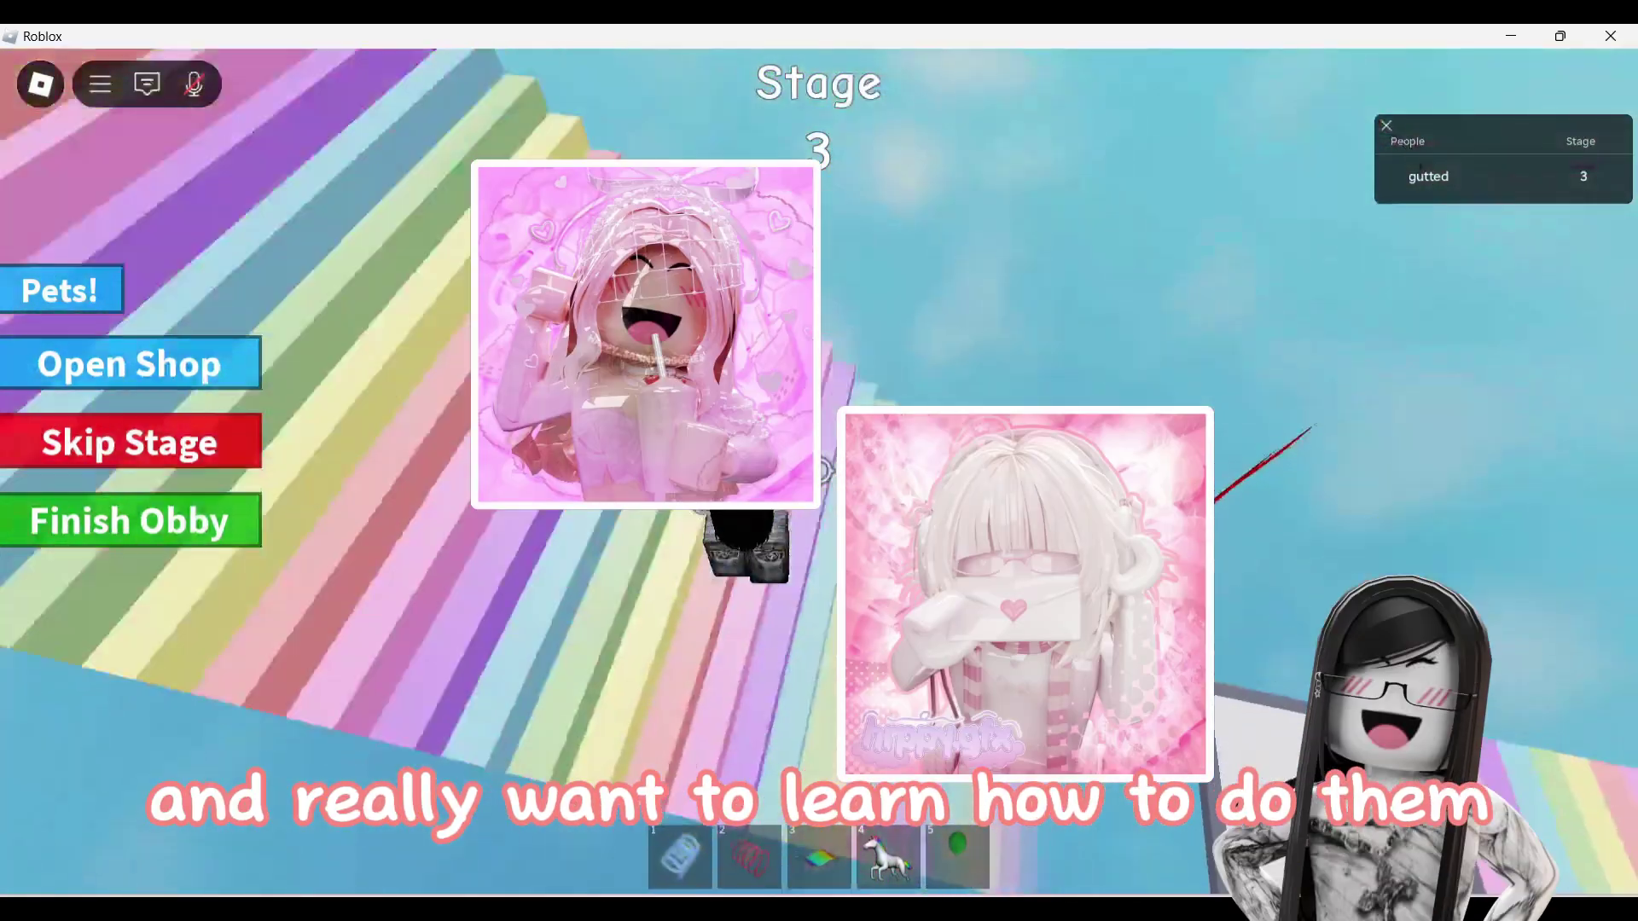
key(w)
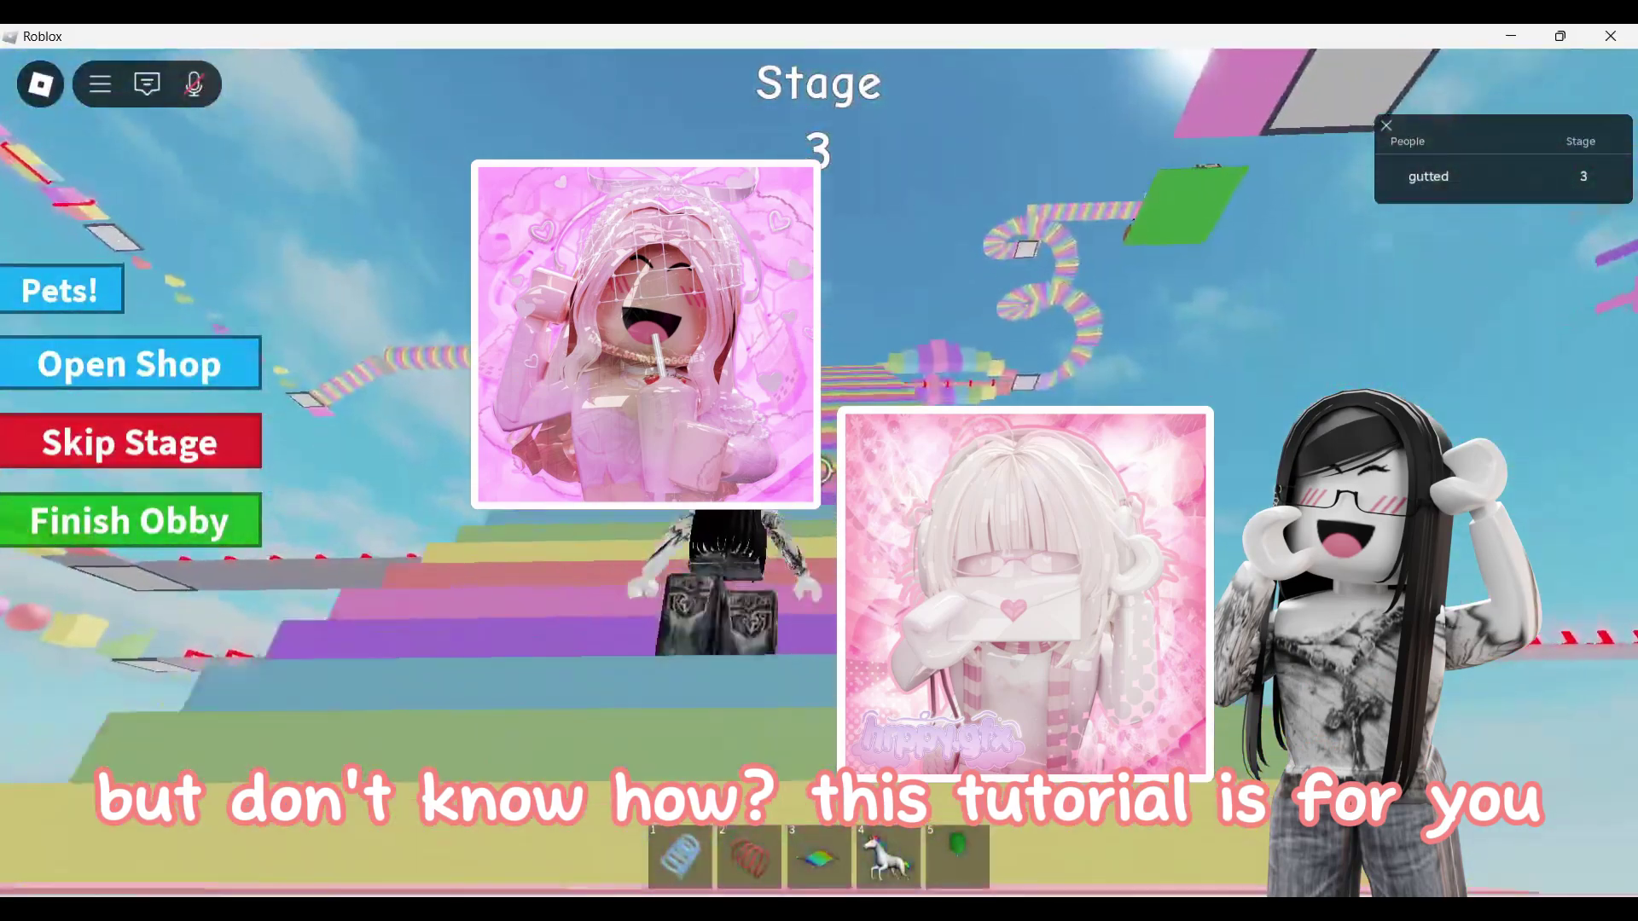
key(w)
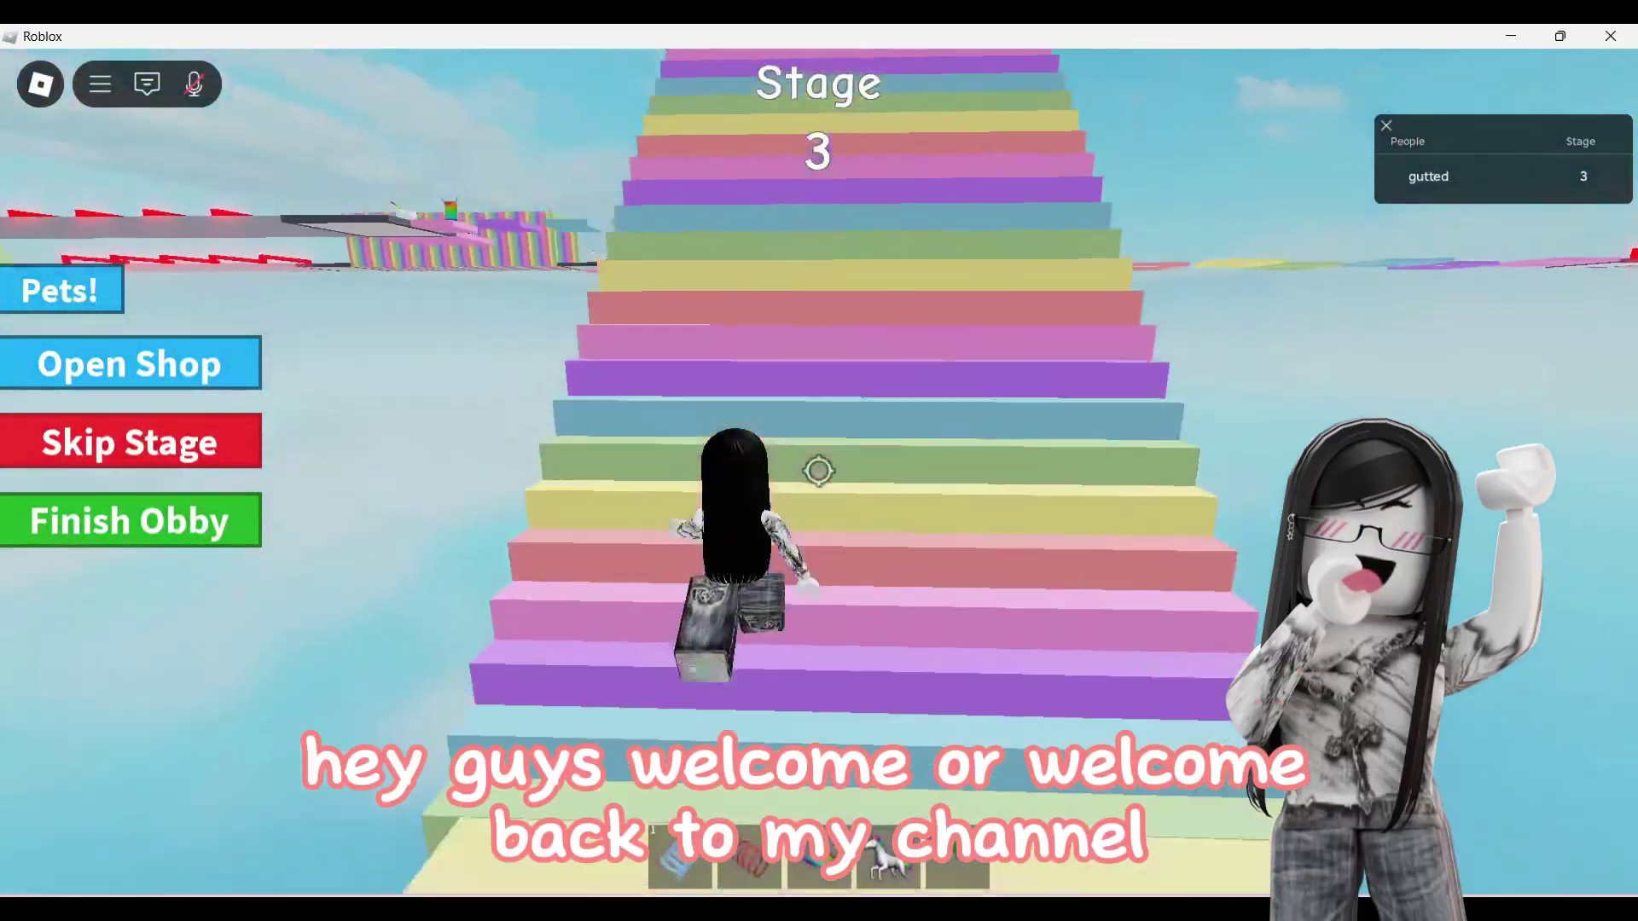
key(w)
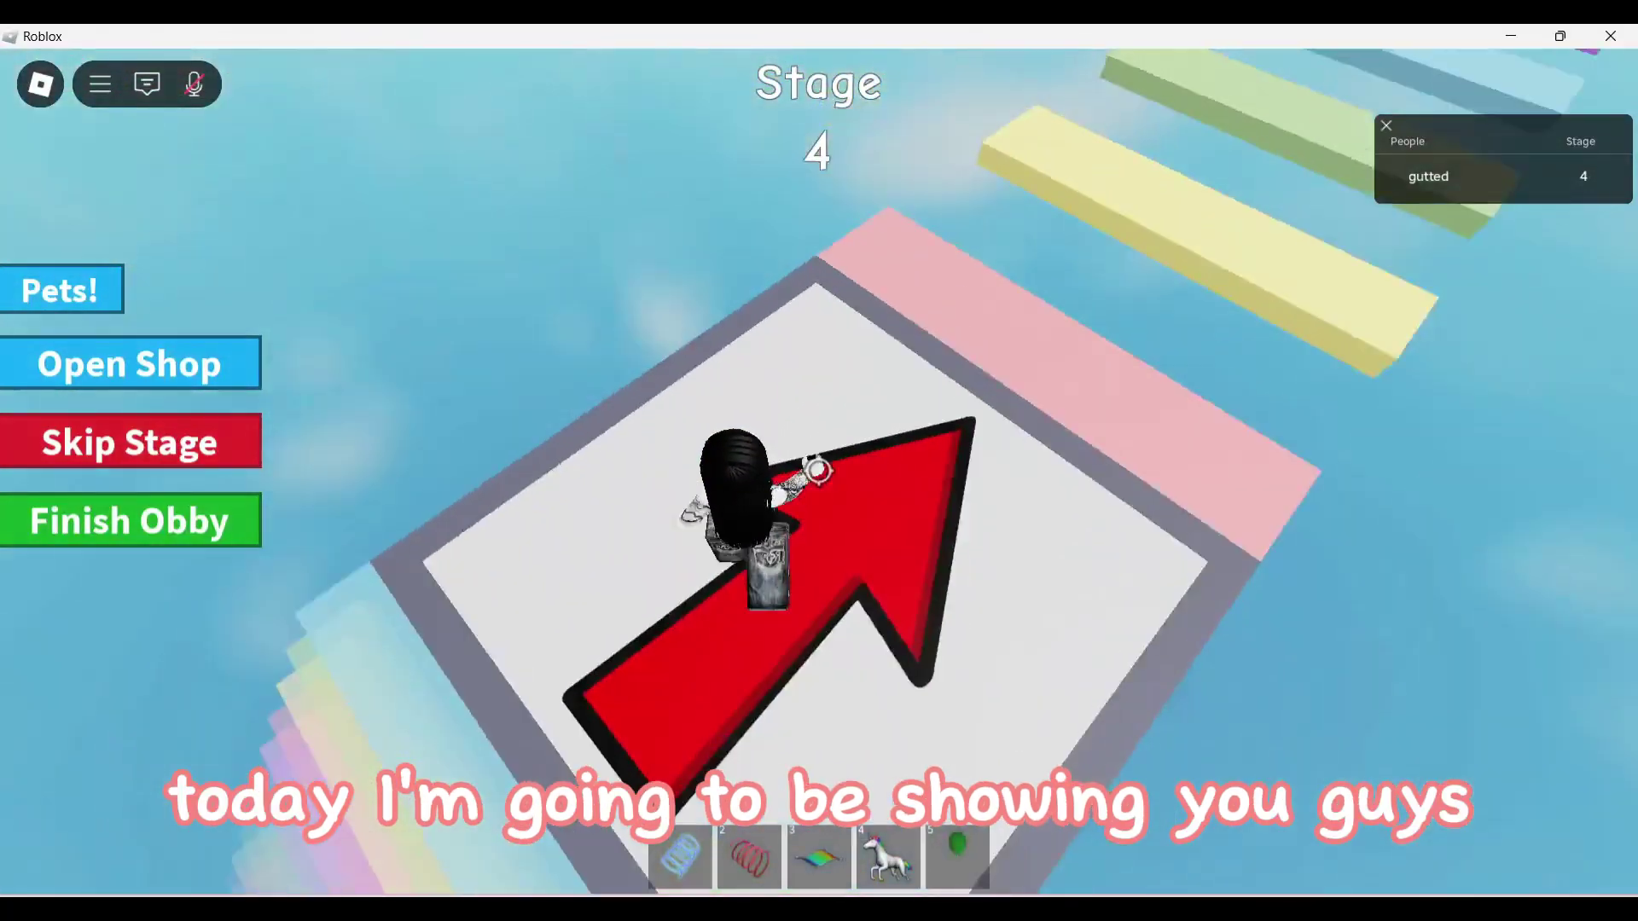
key(w)
key(space)
key(d)
key(space)
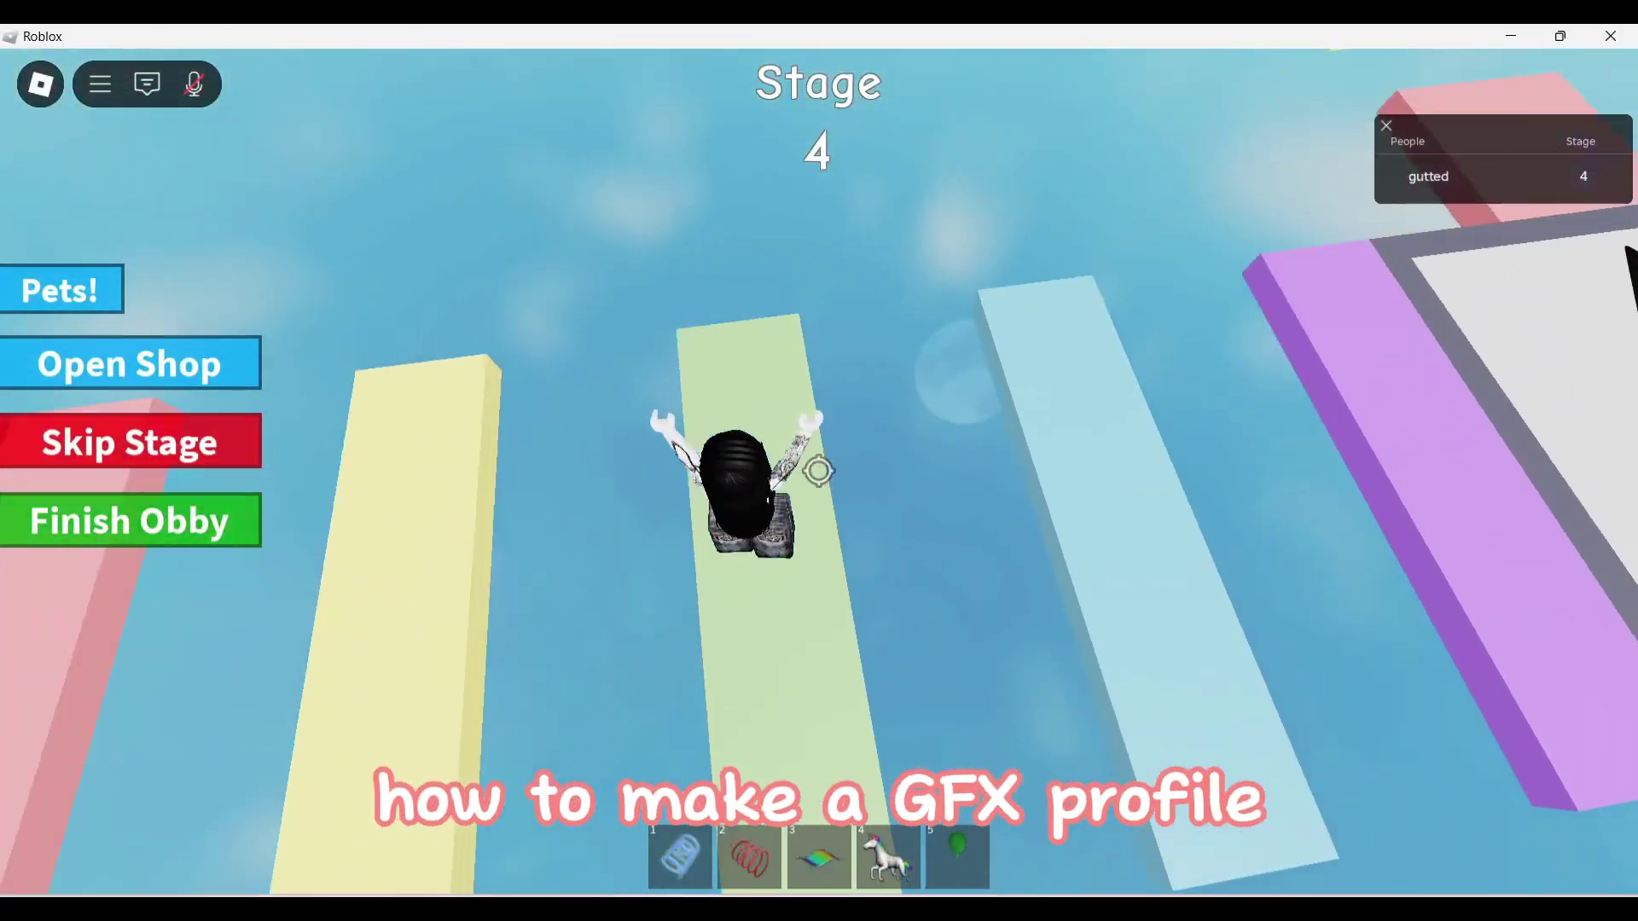
key(space)
key(w)
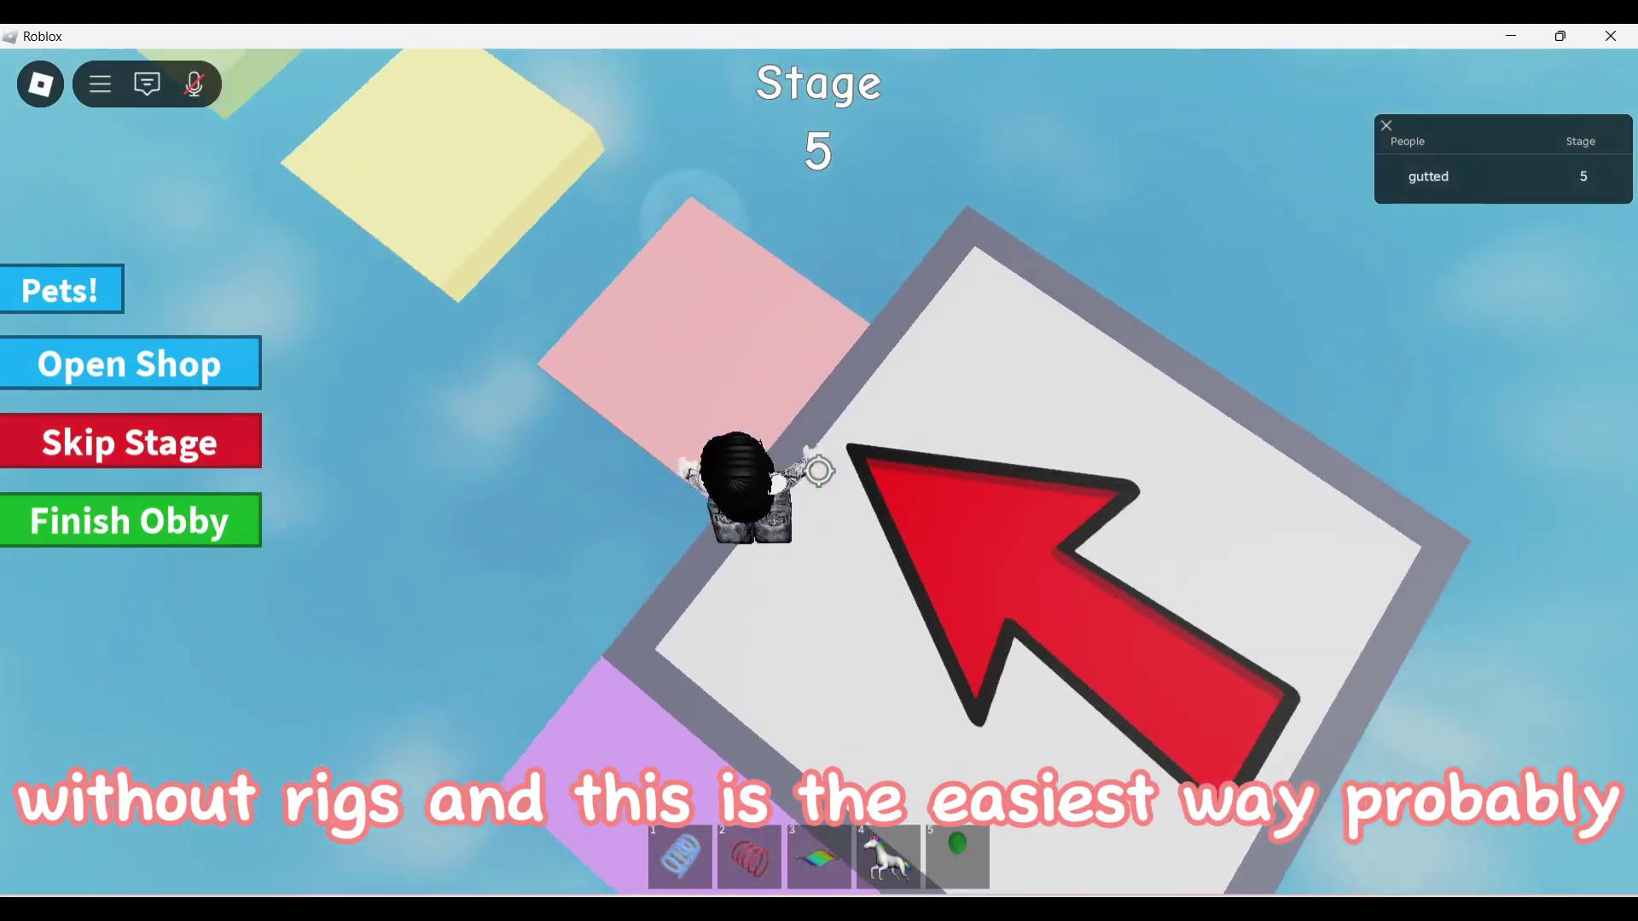
key(w)
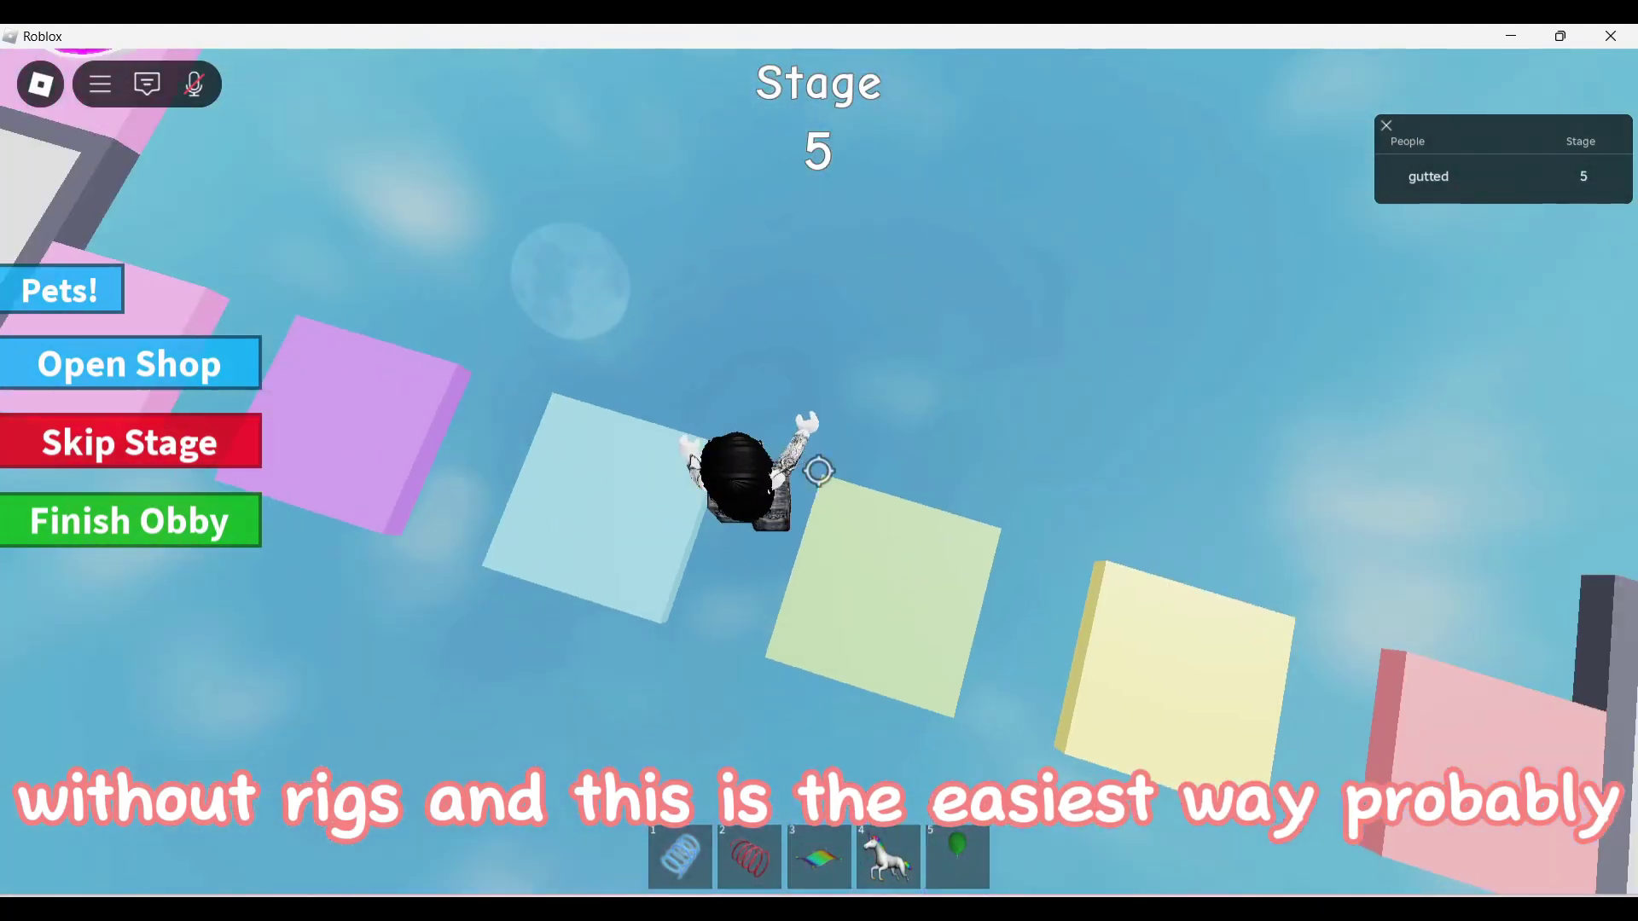
key(a)
key(space)
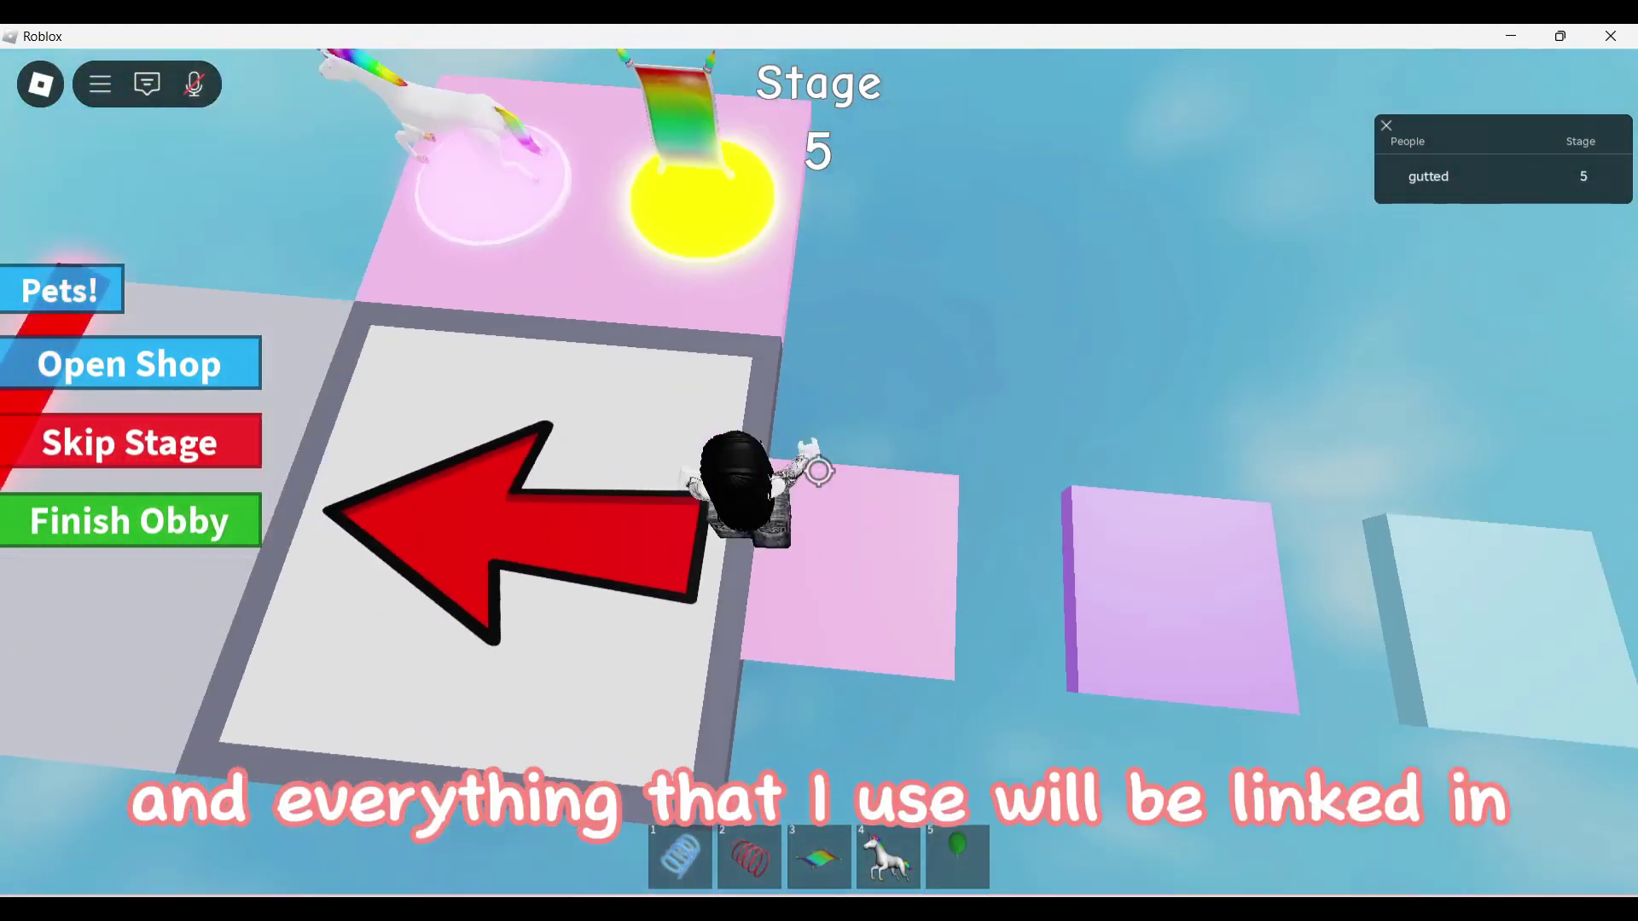
key(w)
key(w)
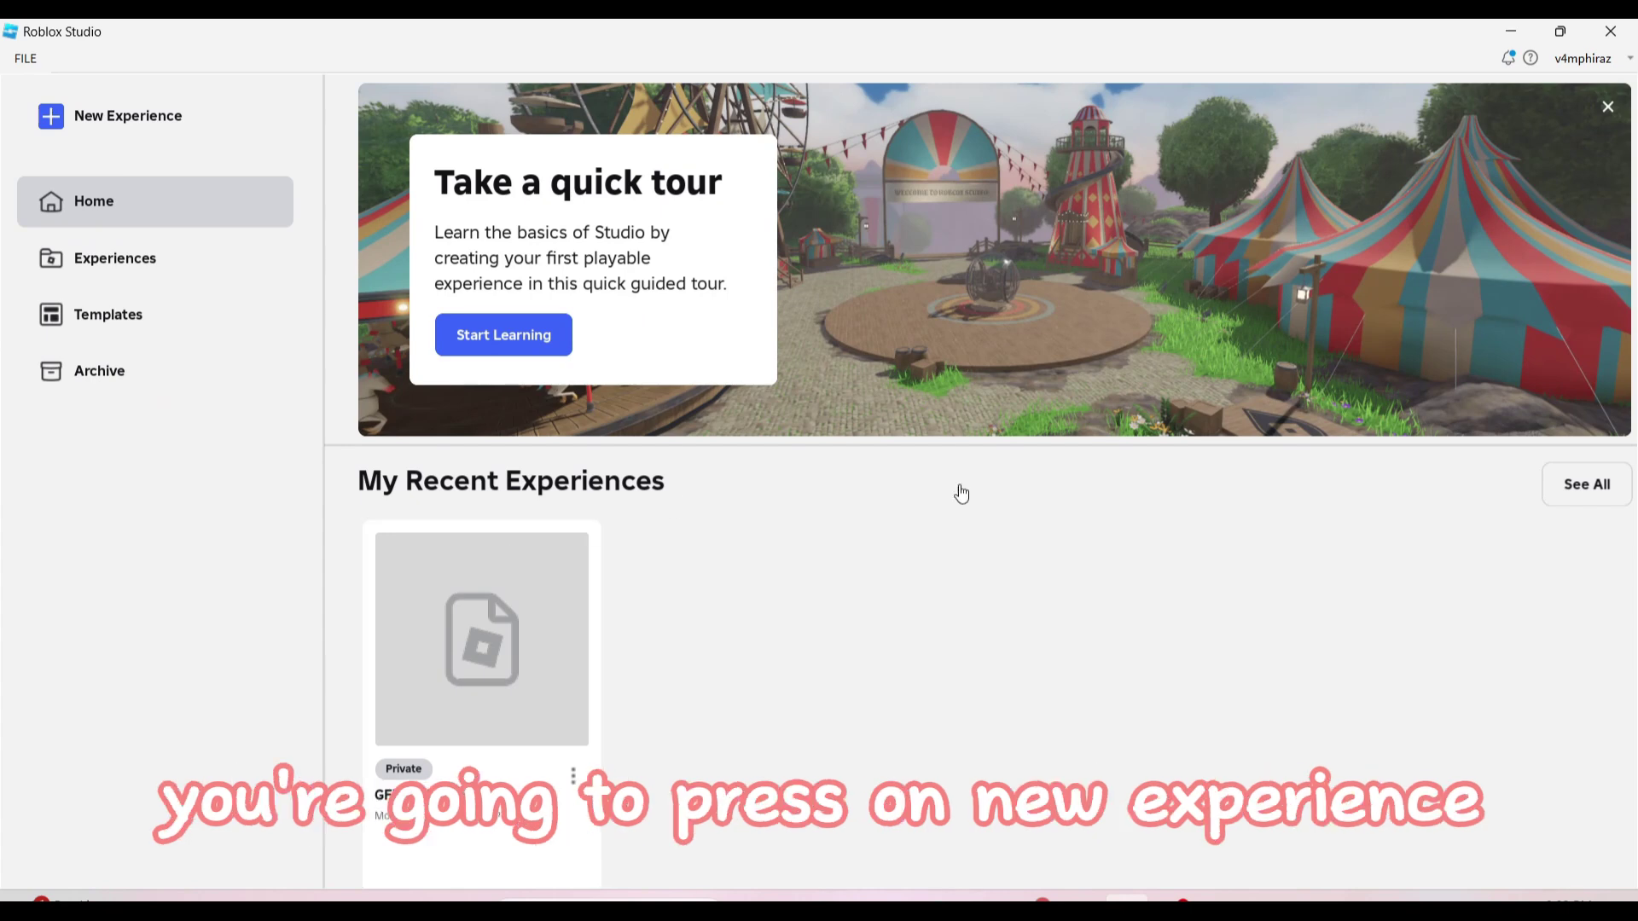
Create a new baseplate experience and delete its default spawn point
click(141, 128)
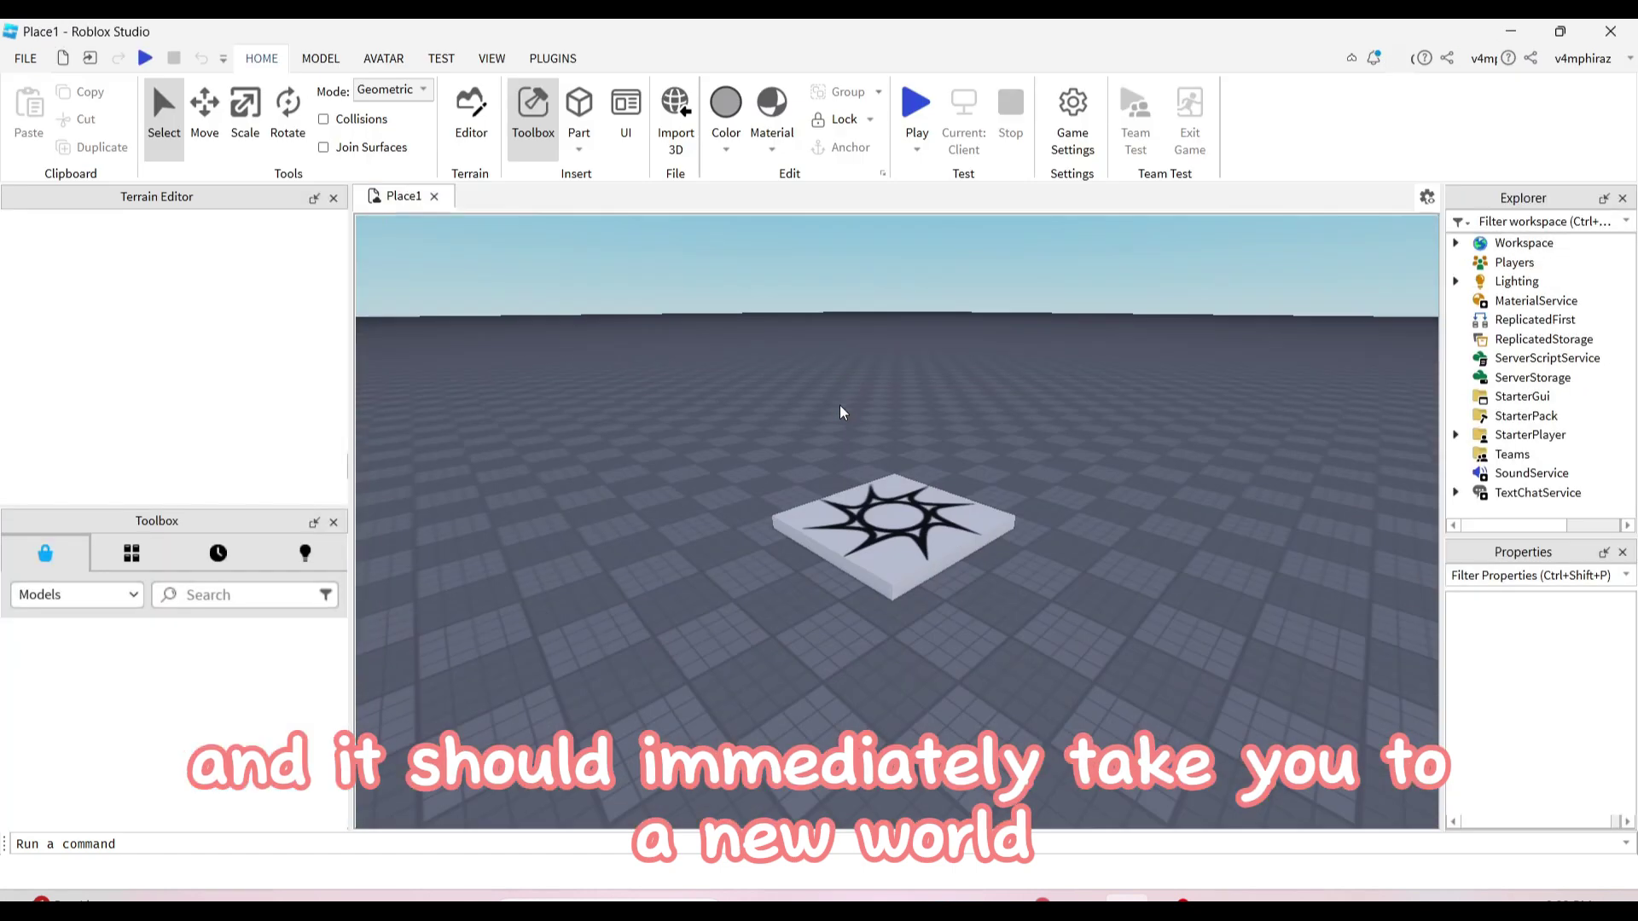
click(167, 107)
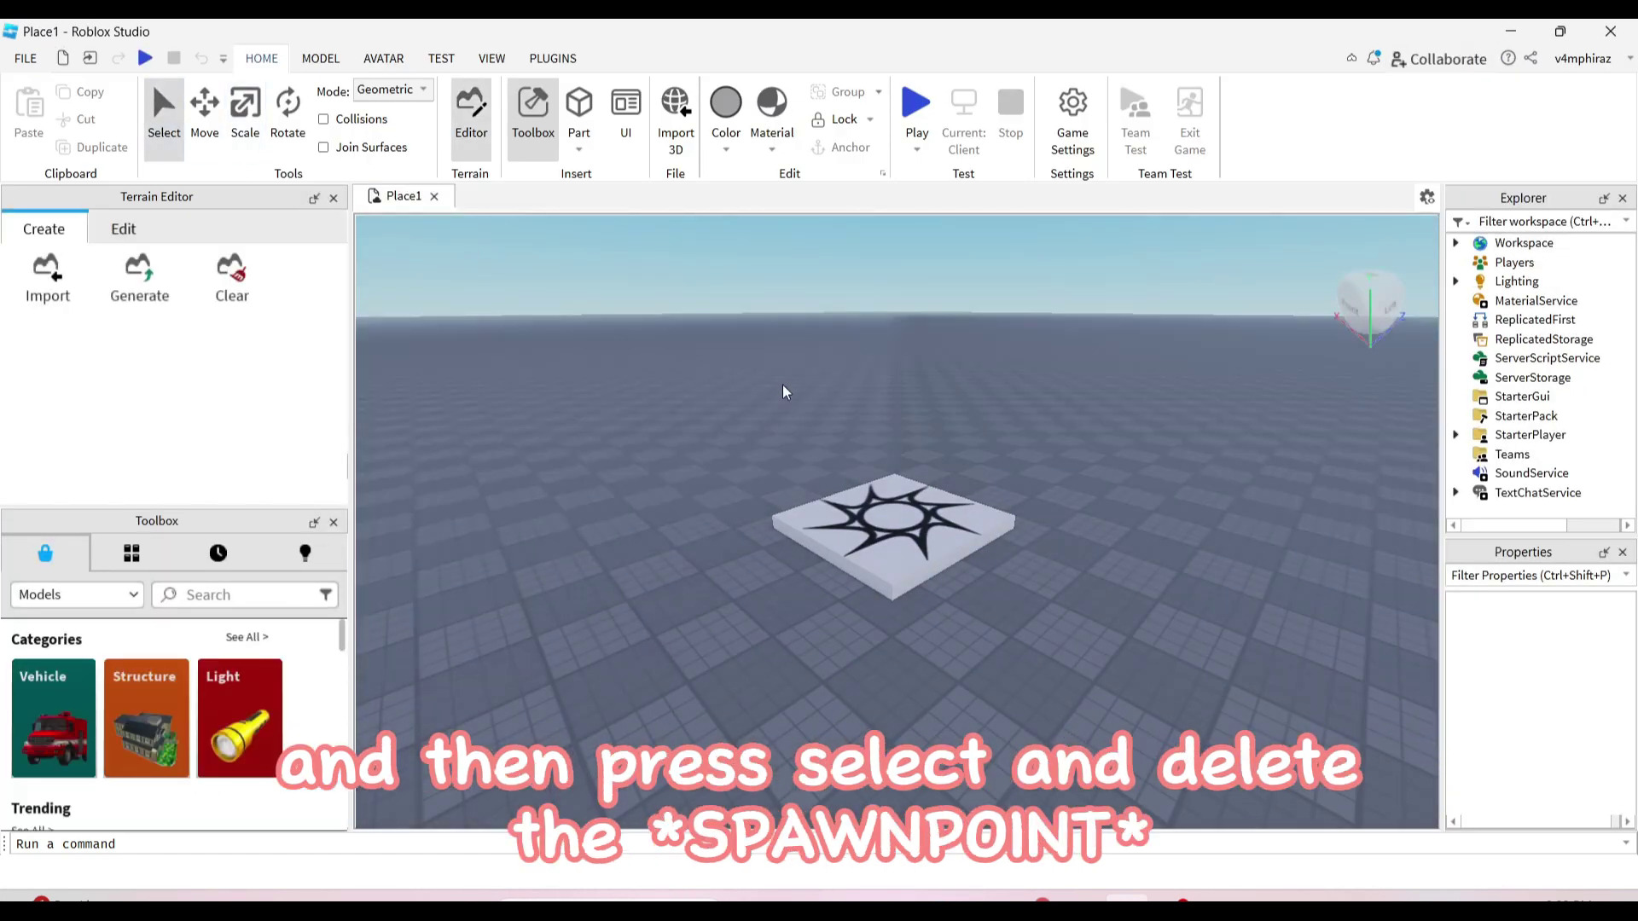
click(904, 559)
key(Delete)
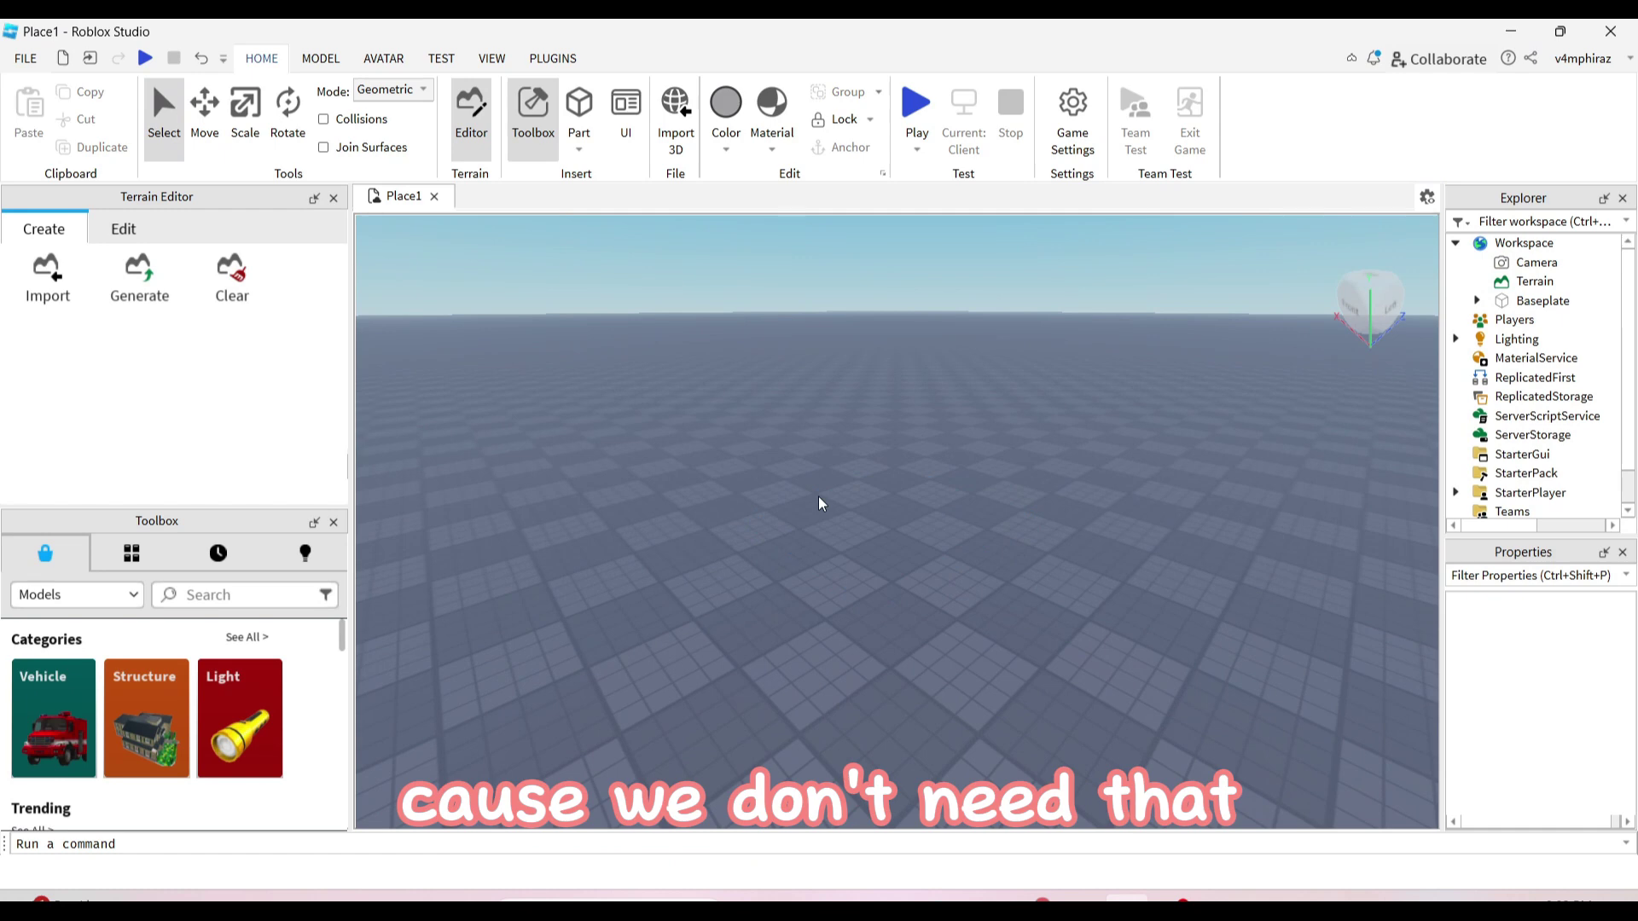
Use Load Character to spawn the avatar at the origin as an R15 rig, entering the account's username
right_drag(821, 503, 632, 281)
click(553, 58)
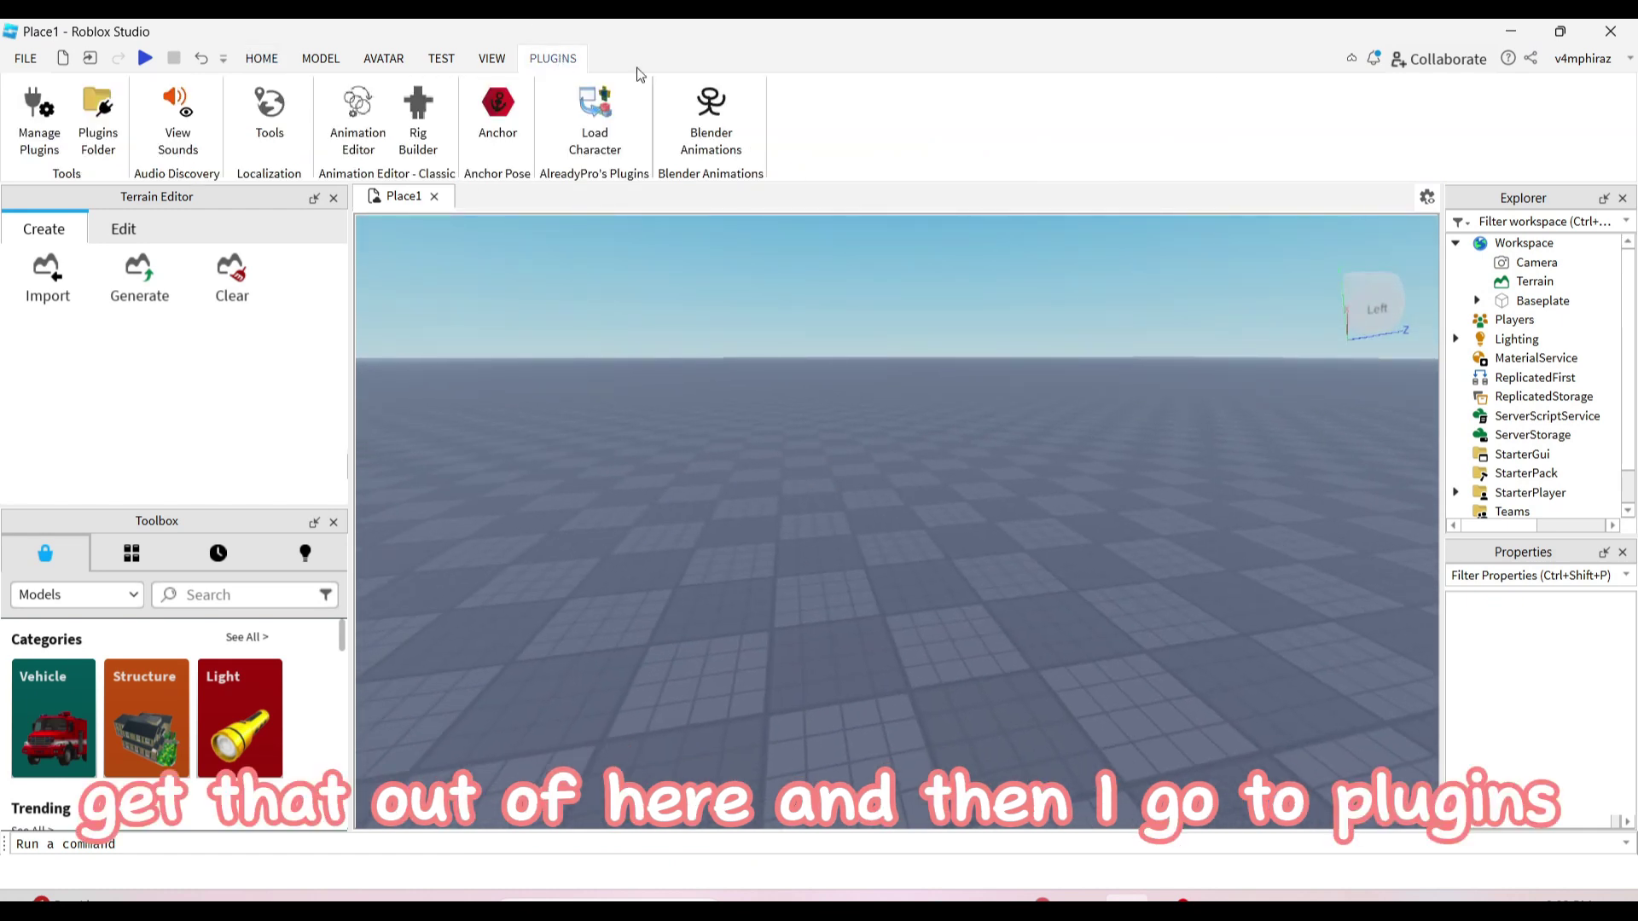
click(598, 119)
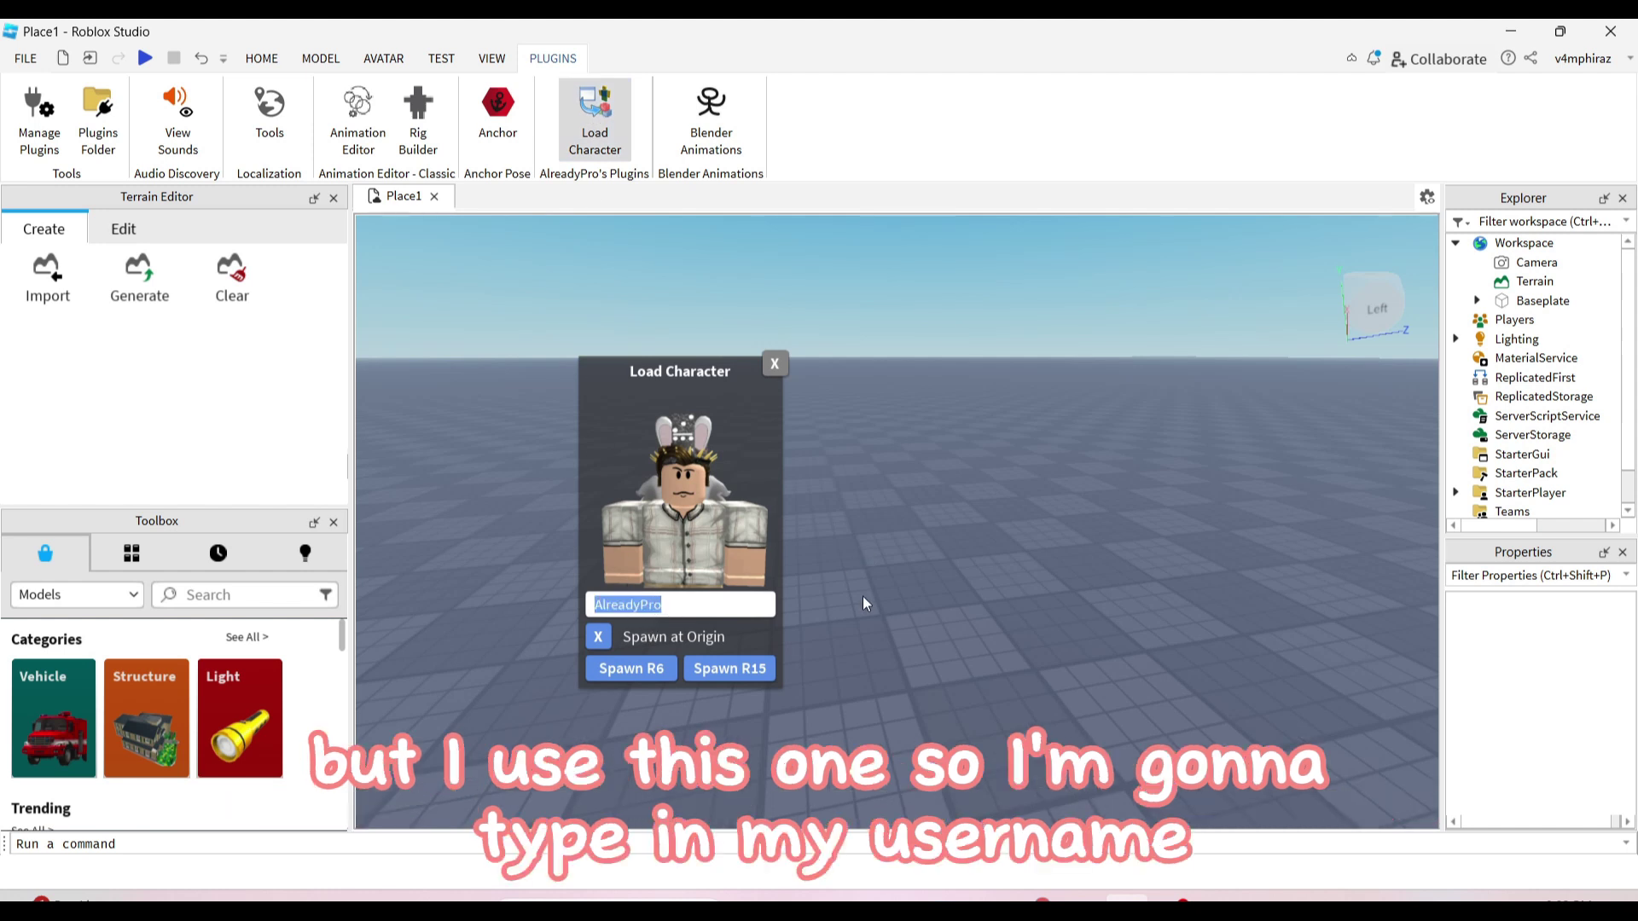
text(v4)
key(BackSpace)
key(BackSpace)
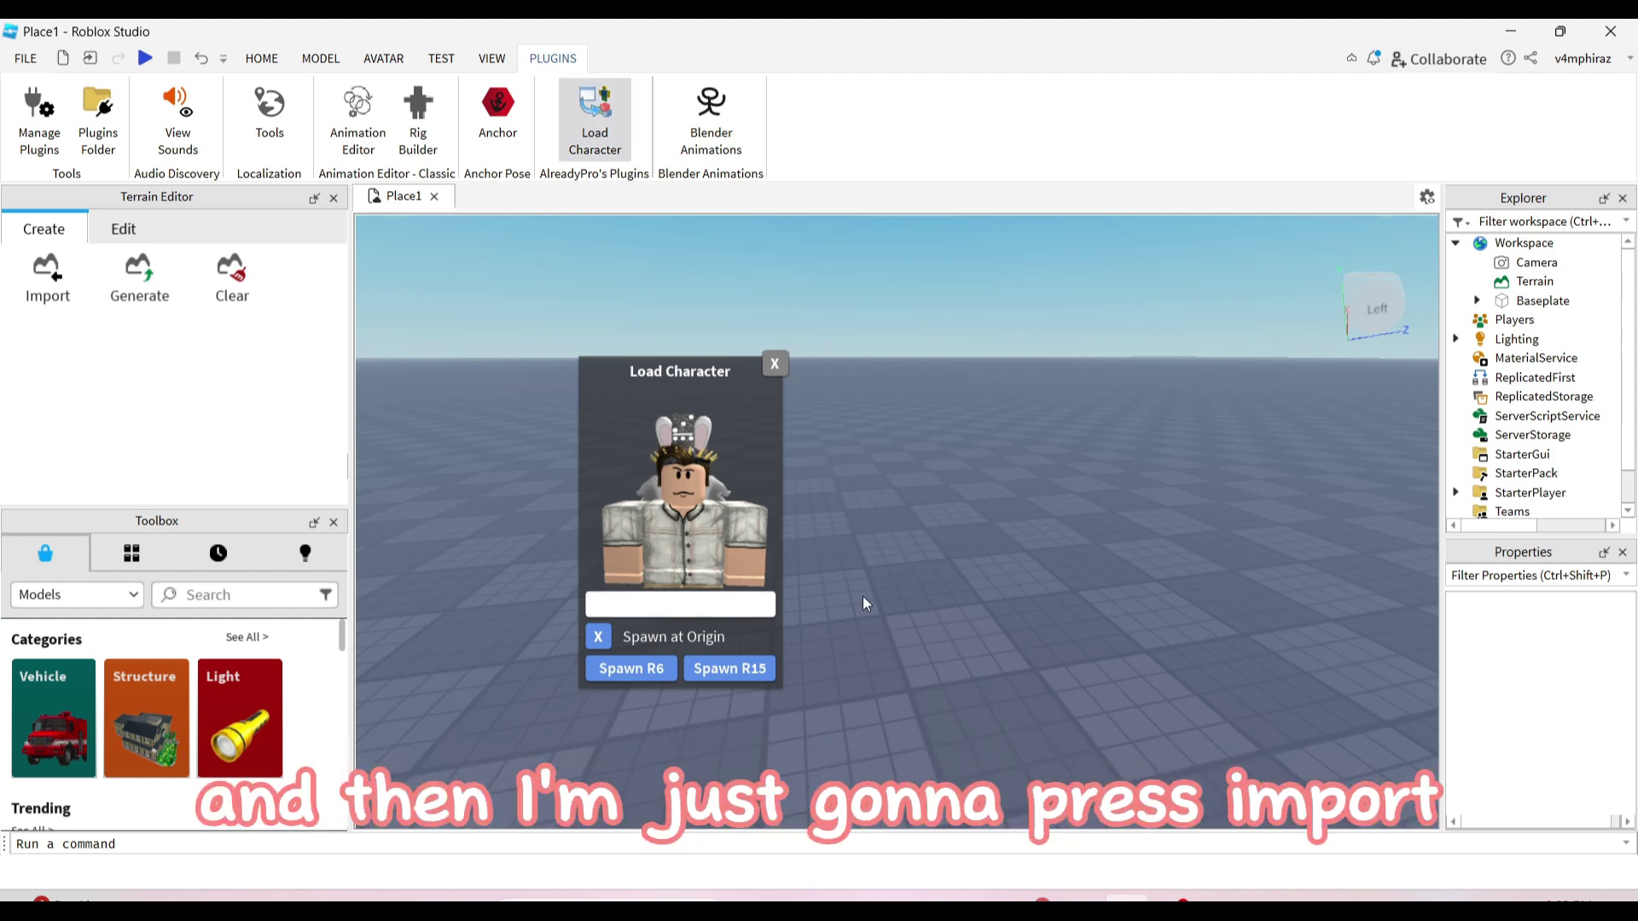
text(v4mphiraz)
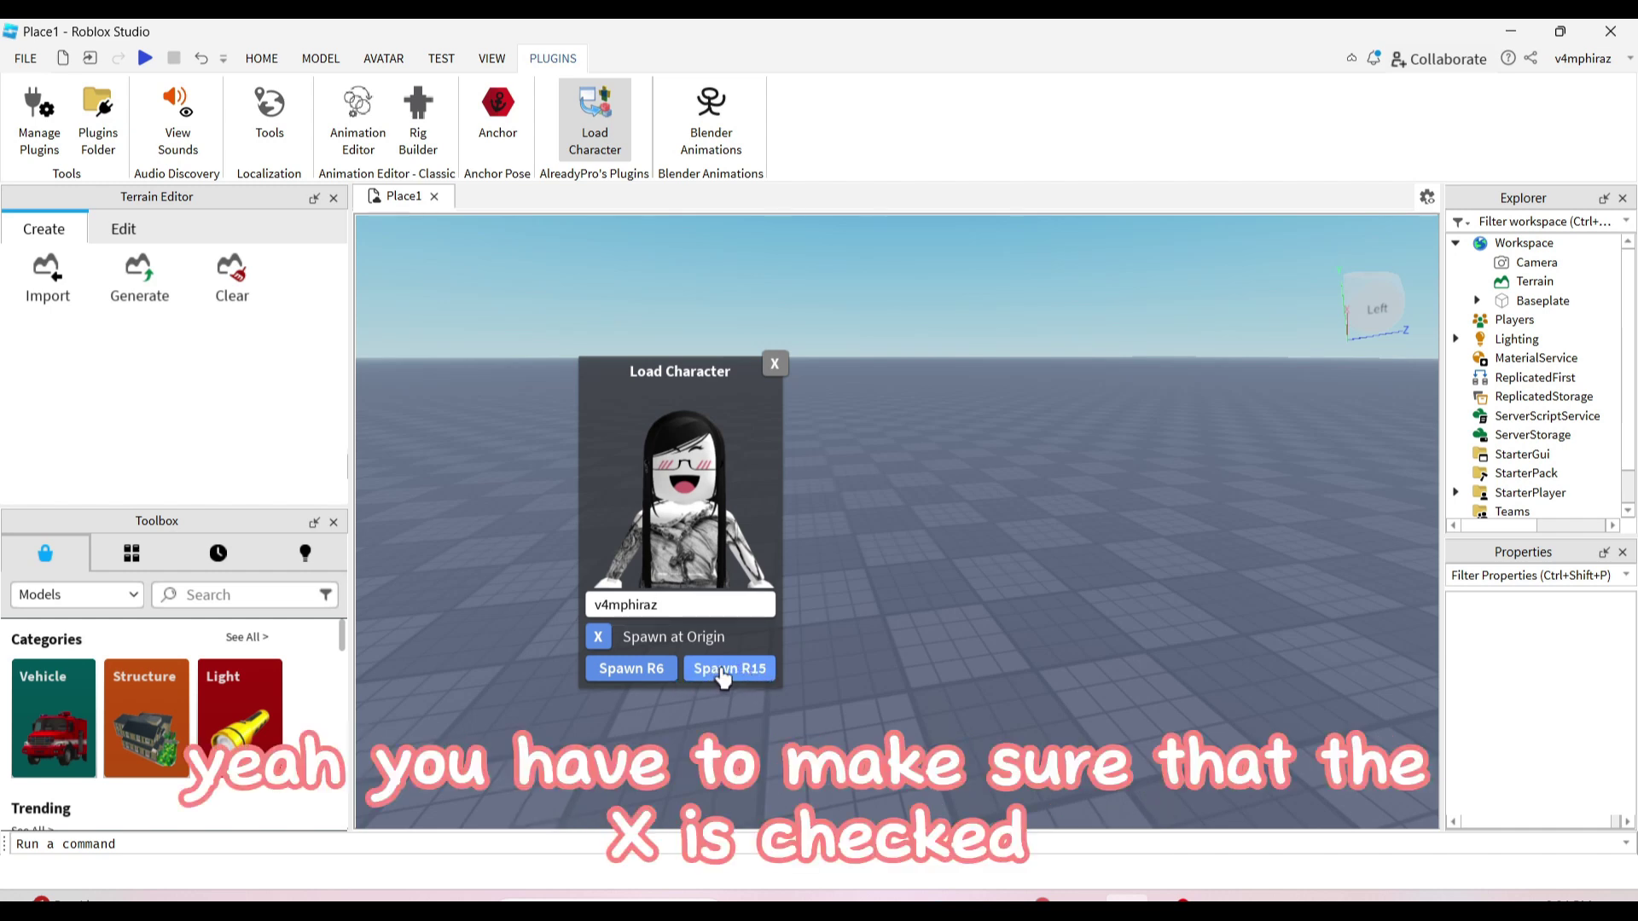
click(735, 672)
click(774, 363)
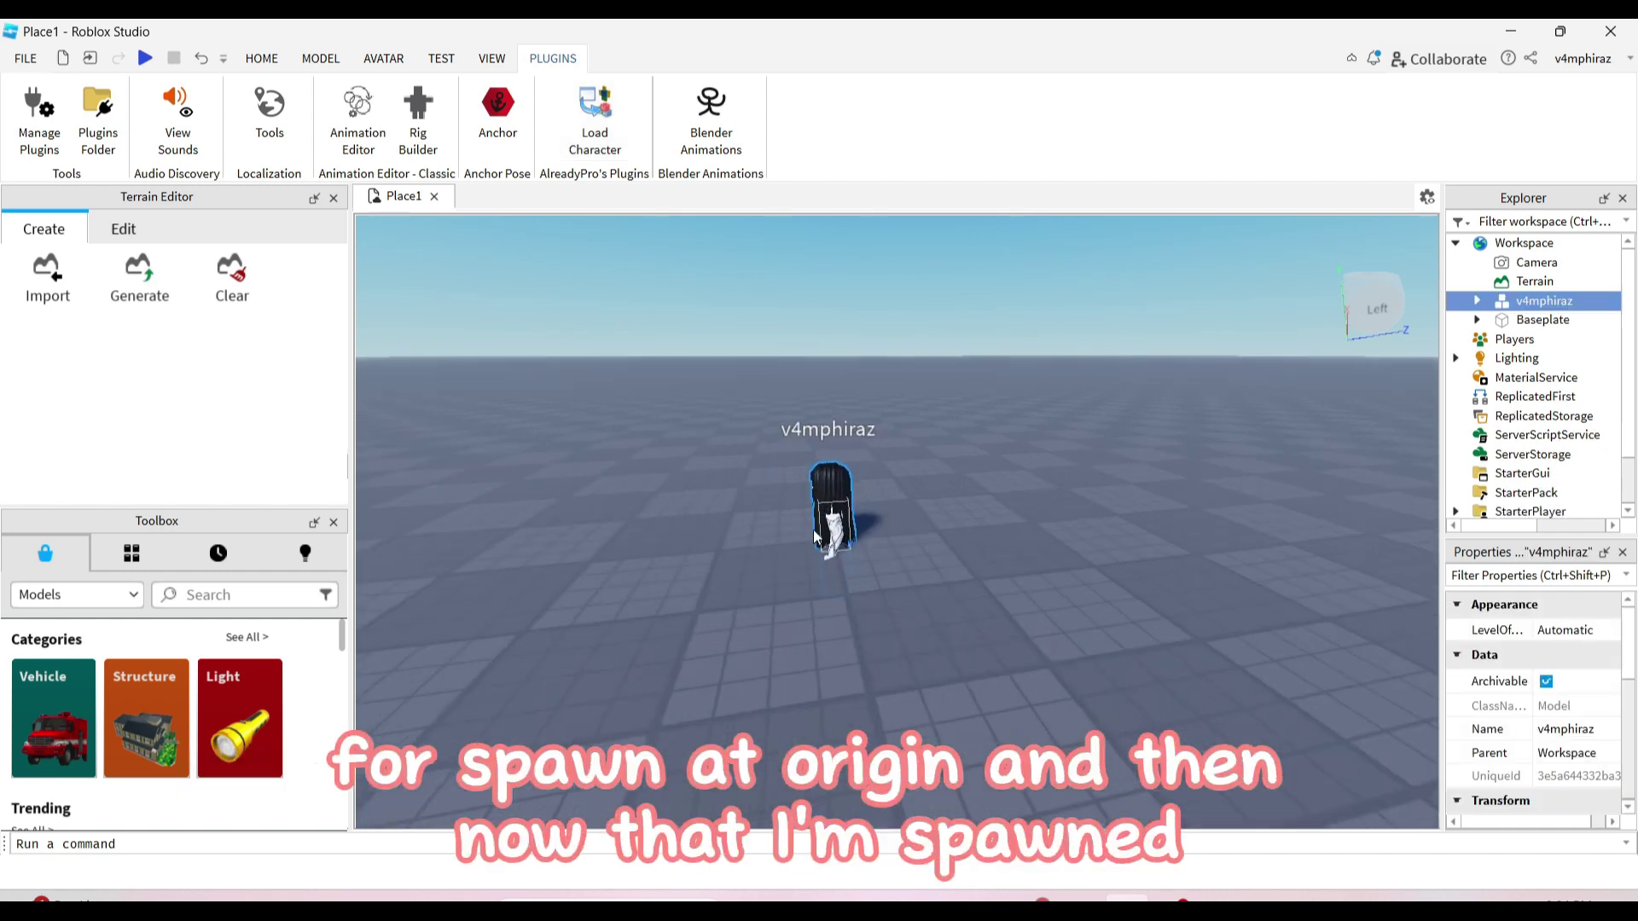
Move the spawned character up about 1.84 studs so its feet rest on the baseplate
key(f)
right_drag(840, 538, 902, 544)
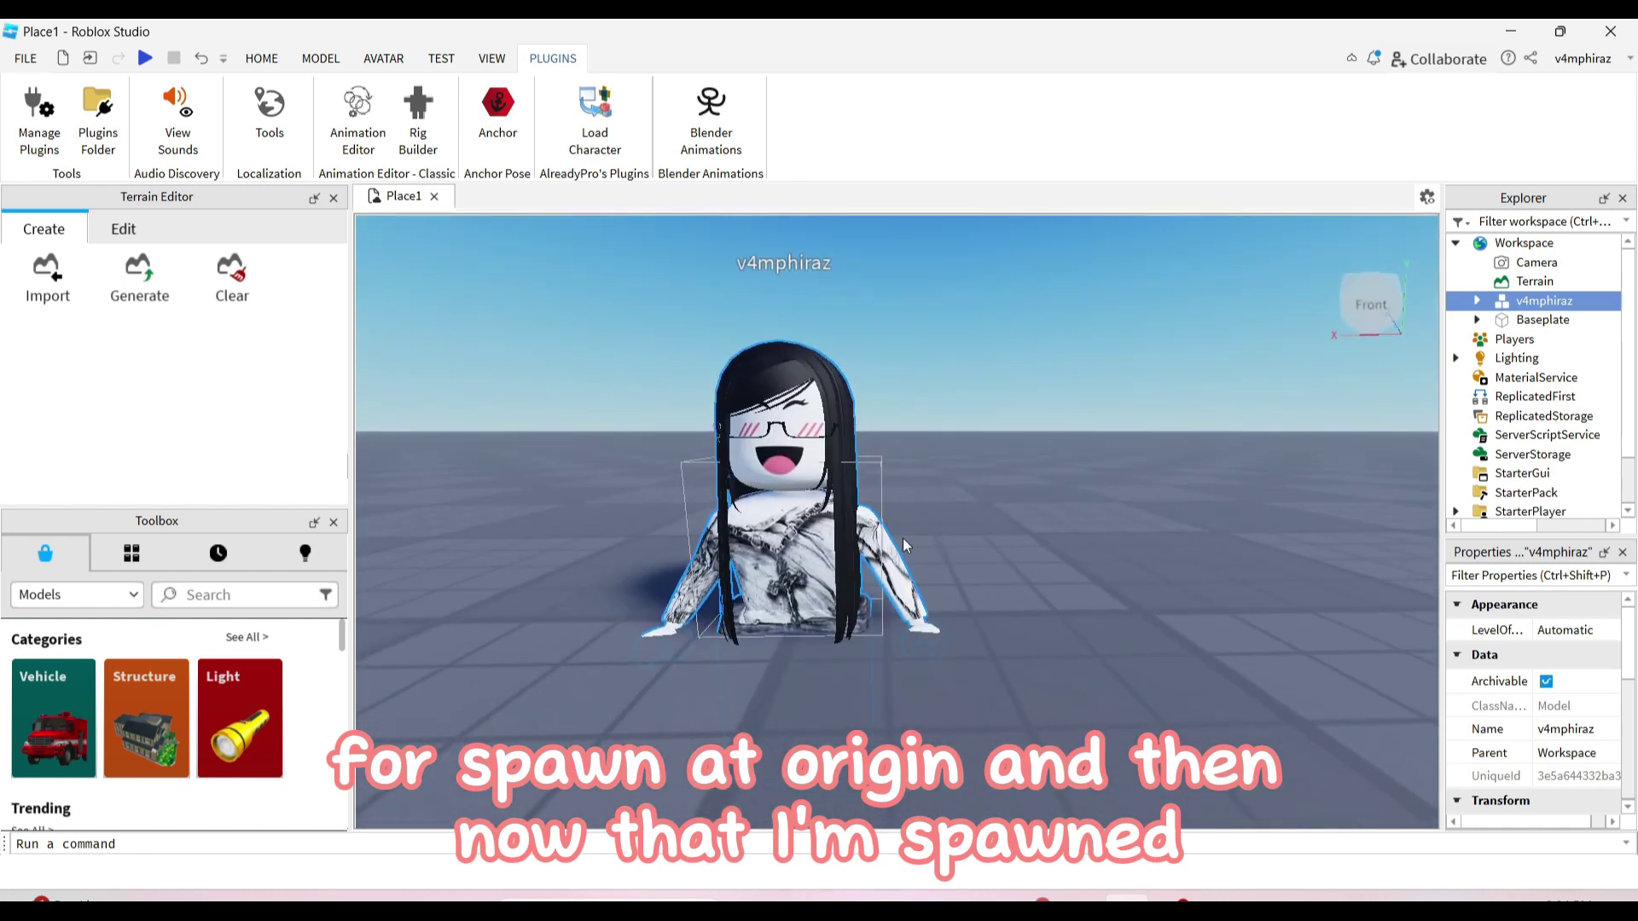
click(261, 58)
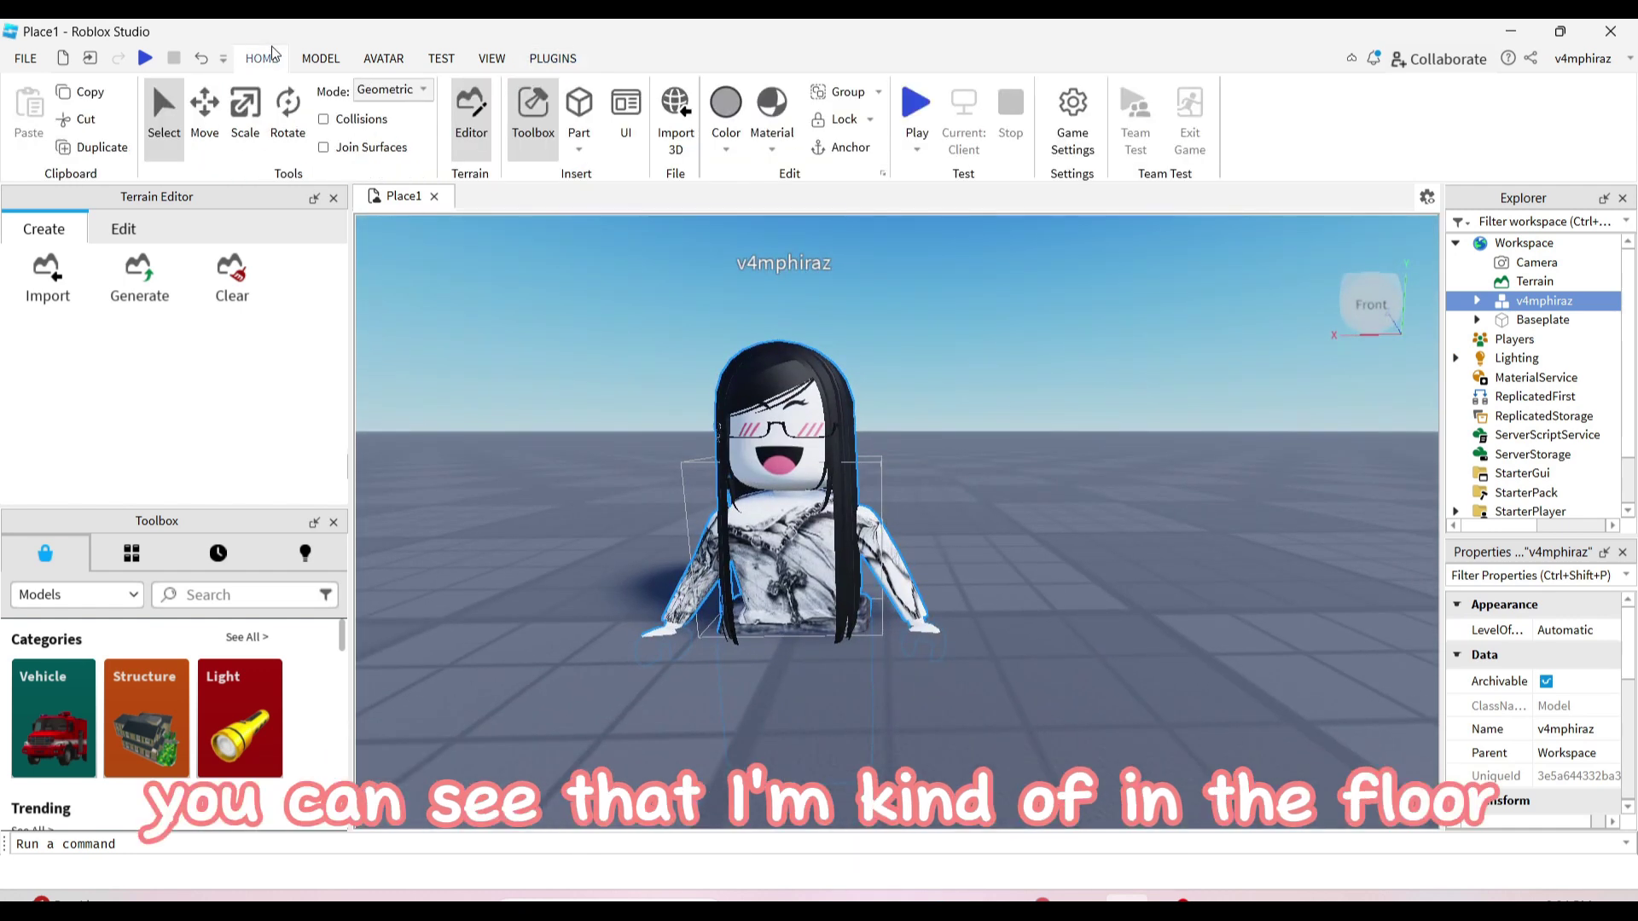
click(204, 115)
drag(792, 418, 841, 280)
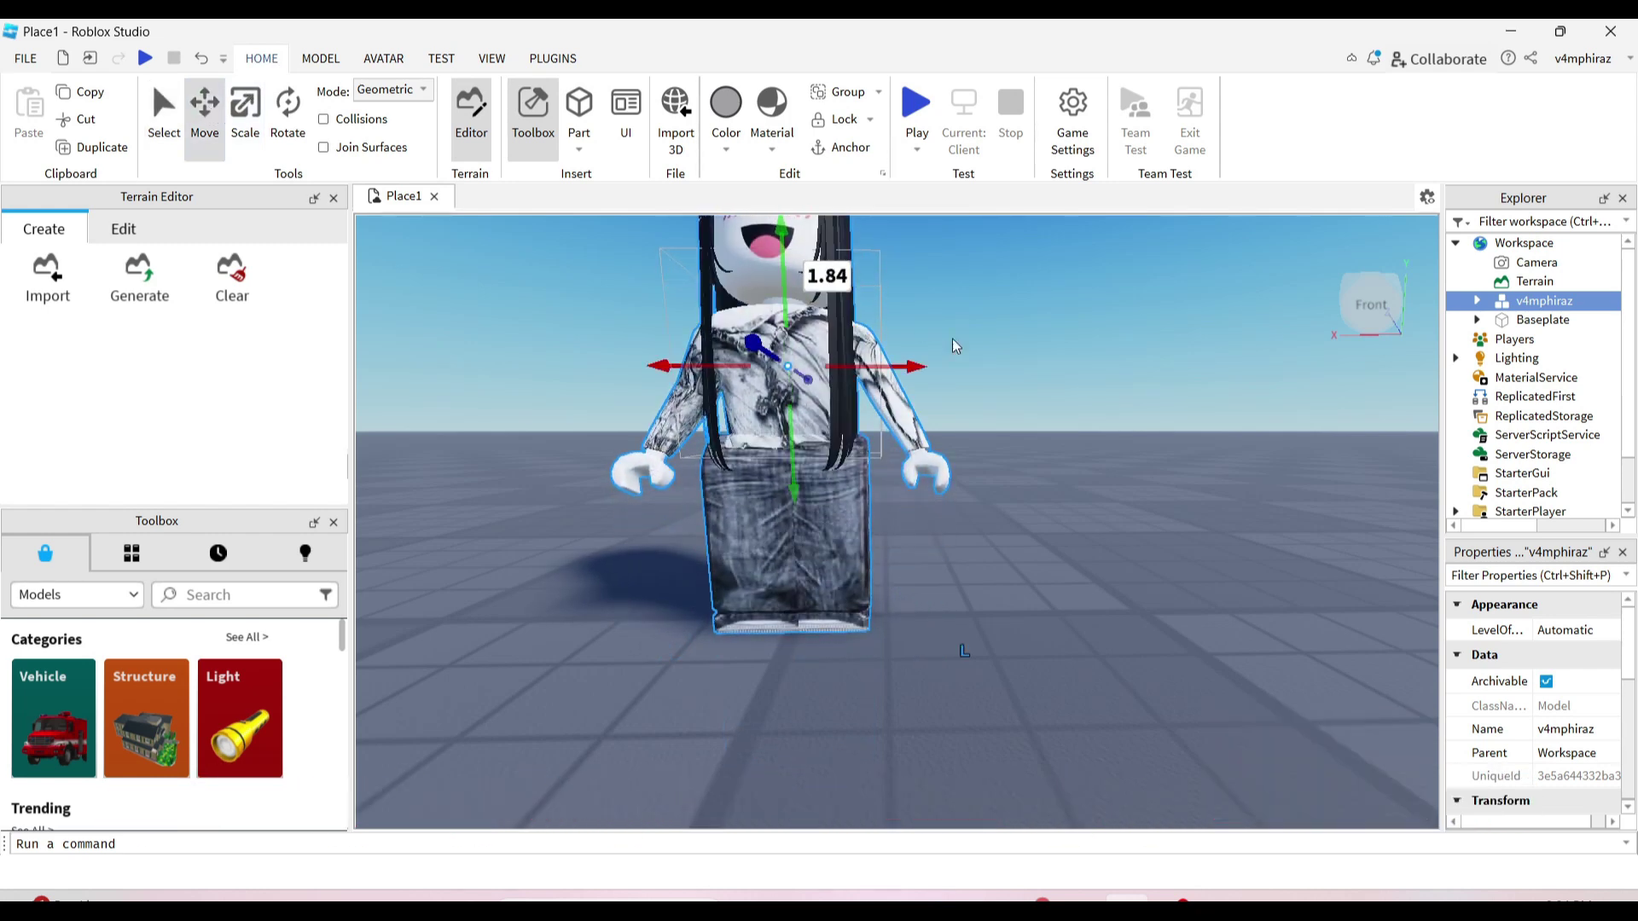
Open the classic Animation Editor with the spawned character as the rig to animate
click(1002, 488)
scroll(1003, 492, down, 4)
scroll(1002, 490, up, 2)
right_drag(1003, 491, 1001, 490)
scroll(1001, 490, up, 4)
scroll(1001, 490, down, 4)
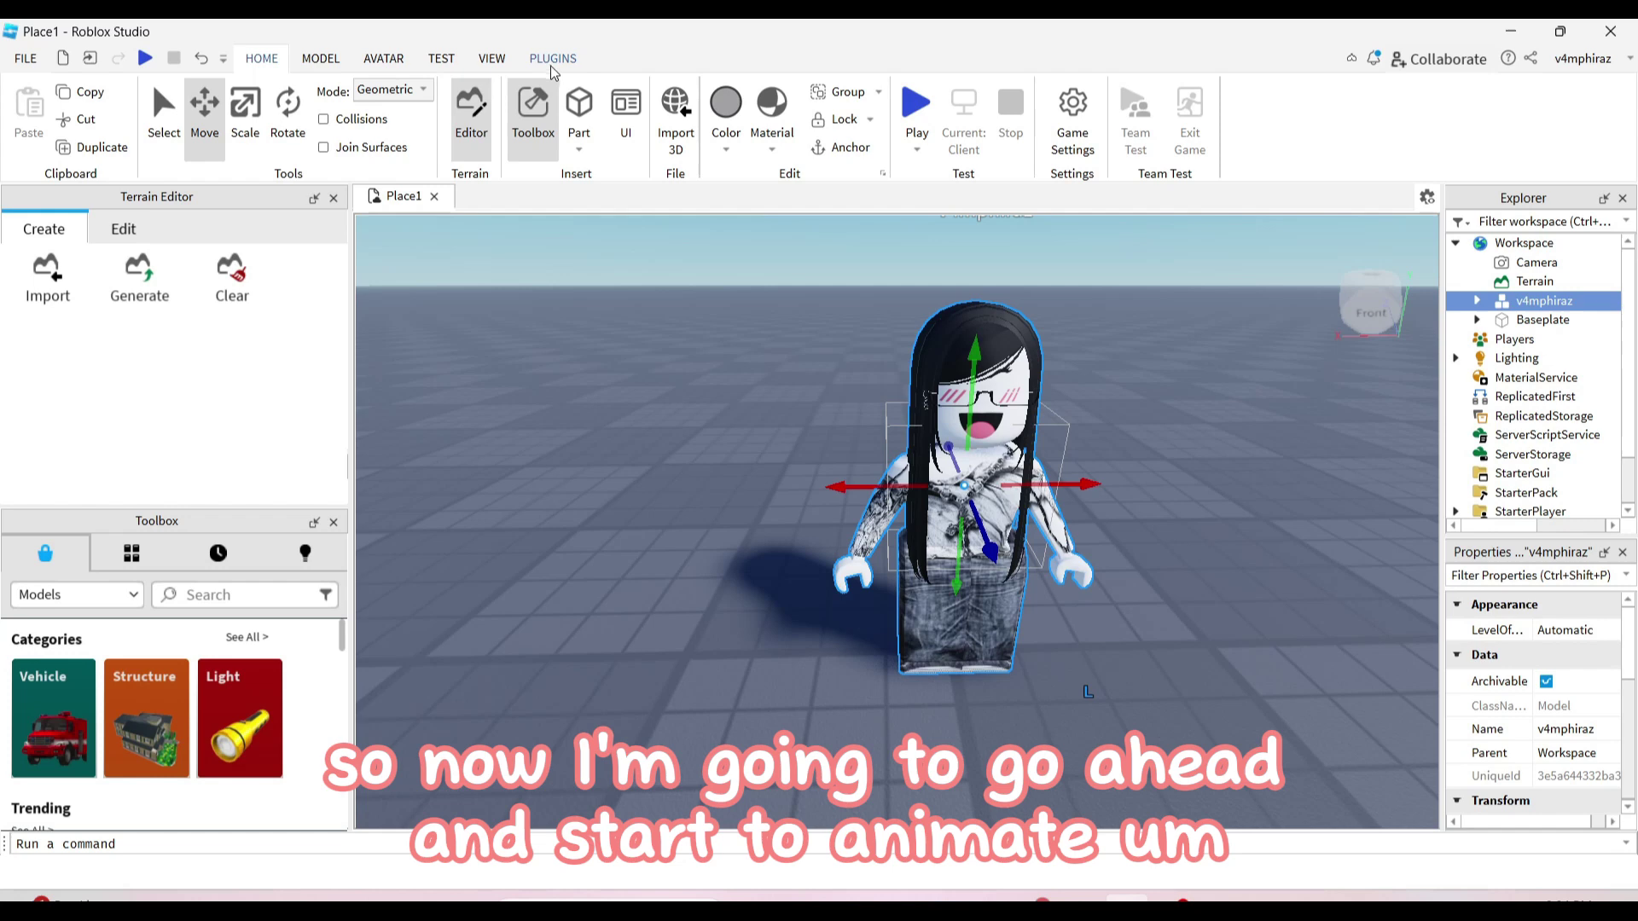
click(553, 58)
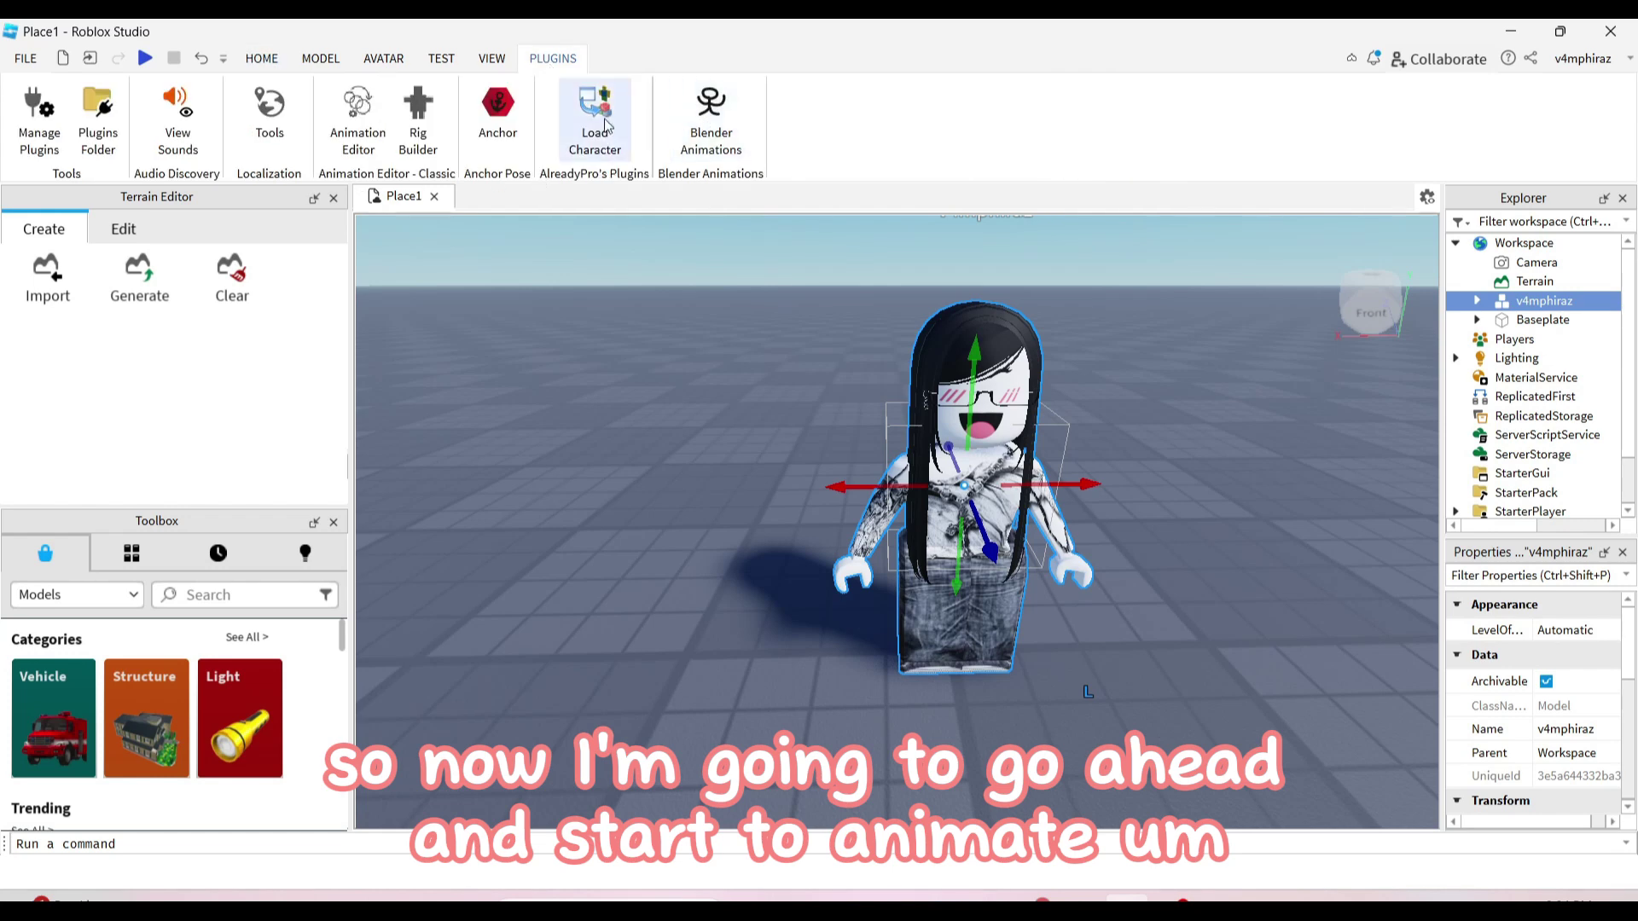
click(373, 126)
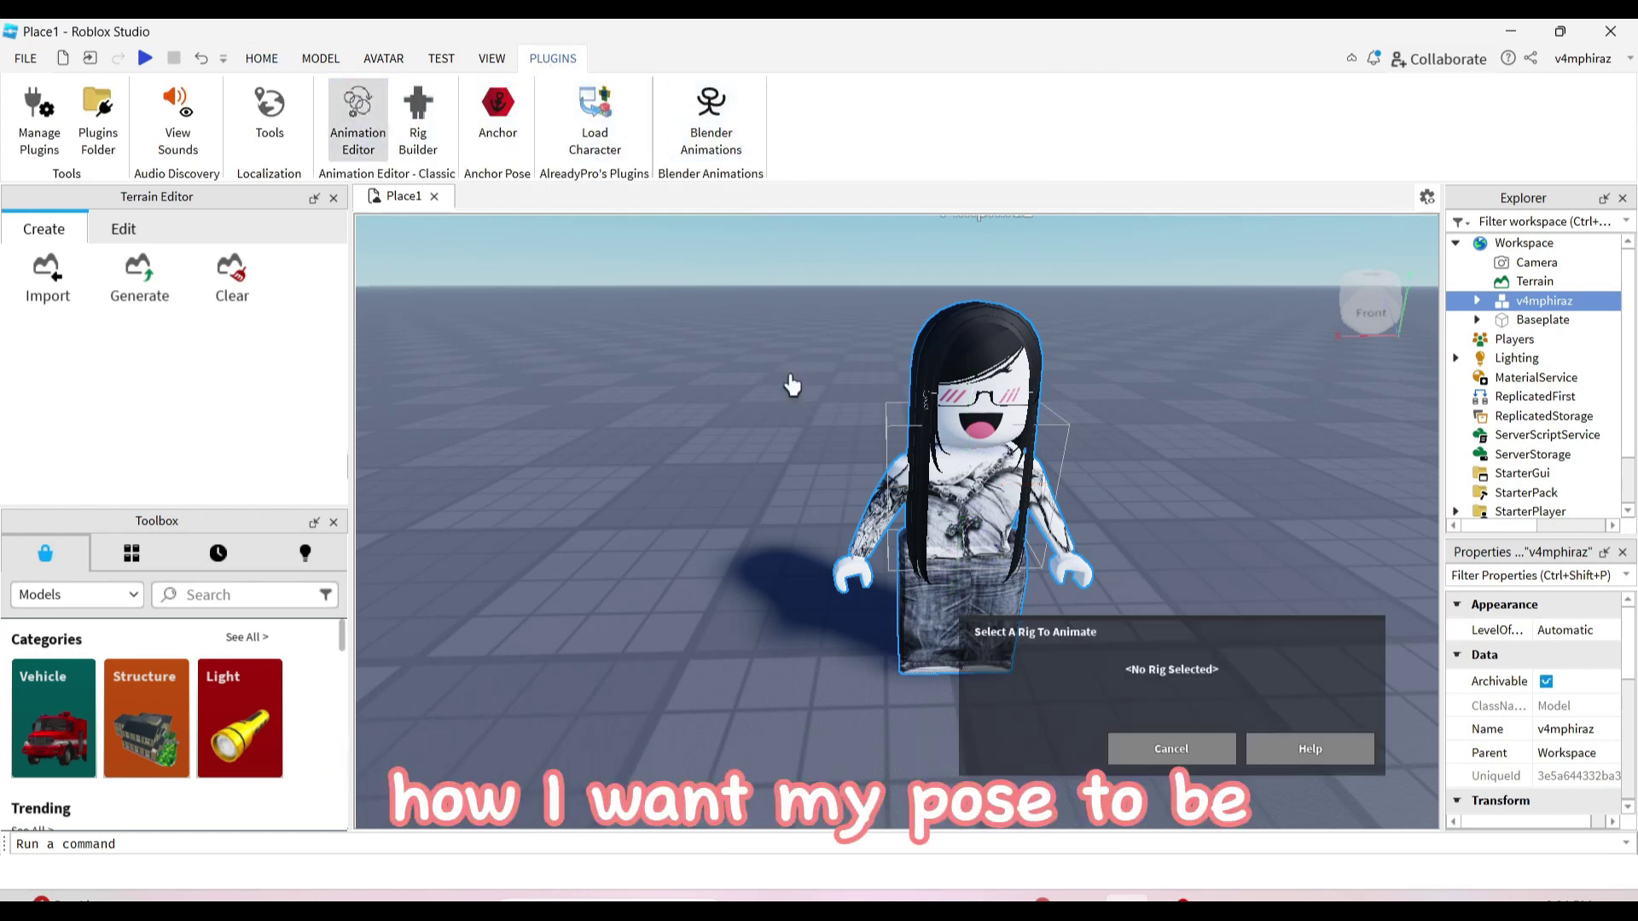
click(1076, 753)
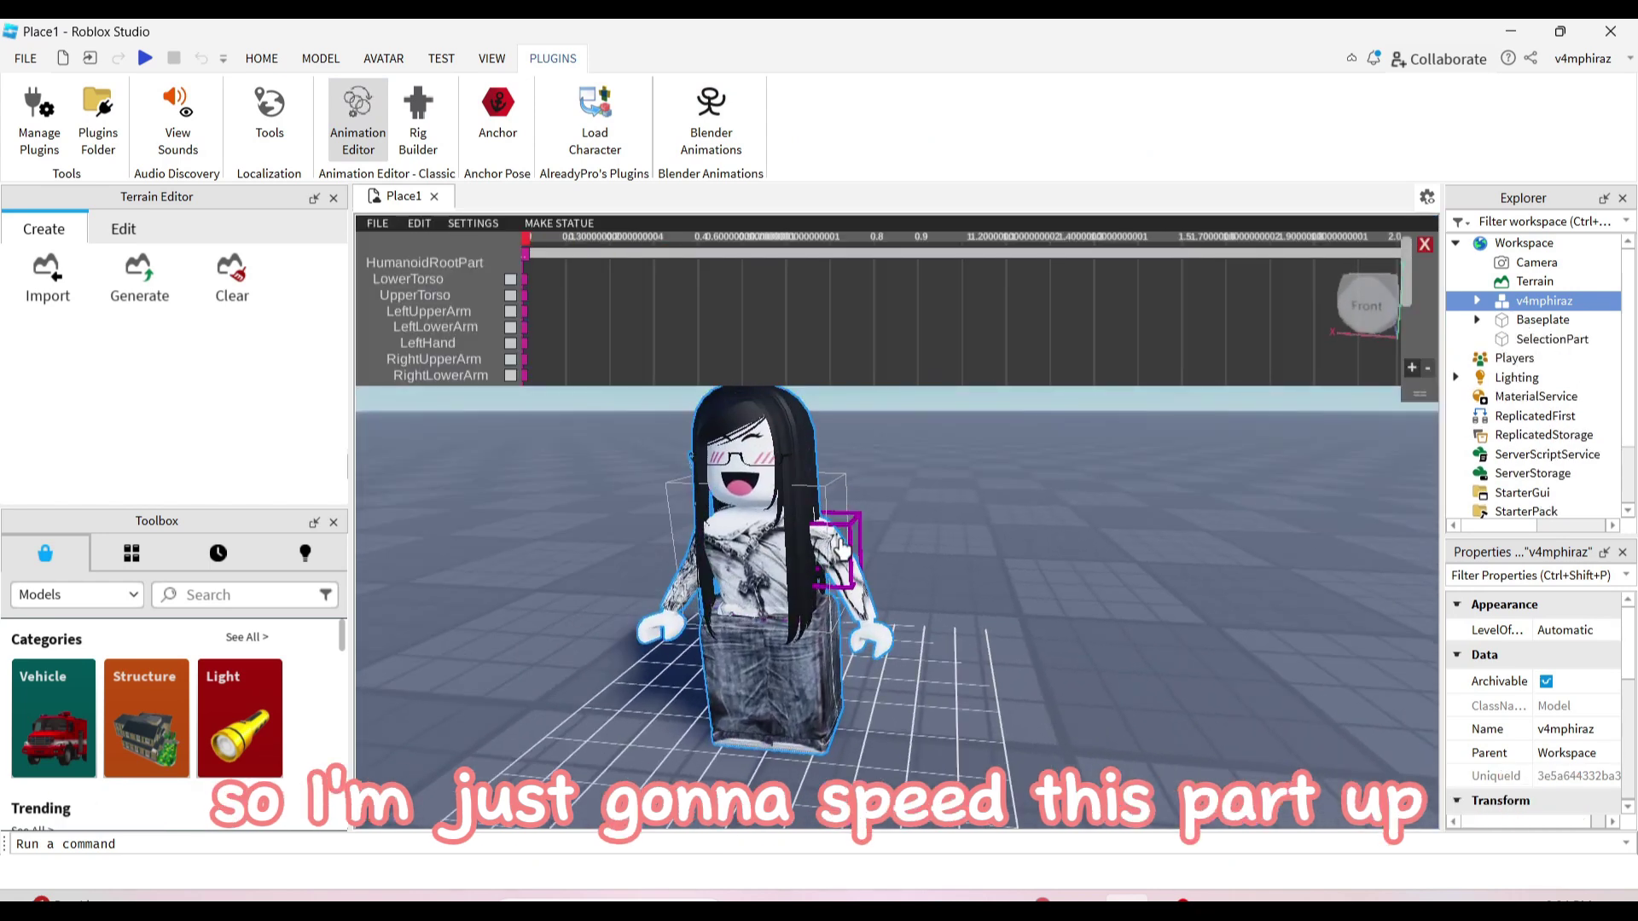
Select the character's head and tilt it with the rotation handles
click(773, 513)
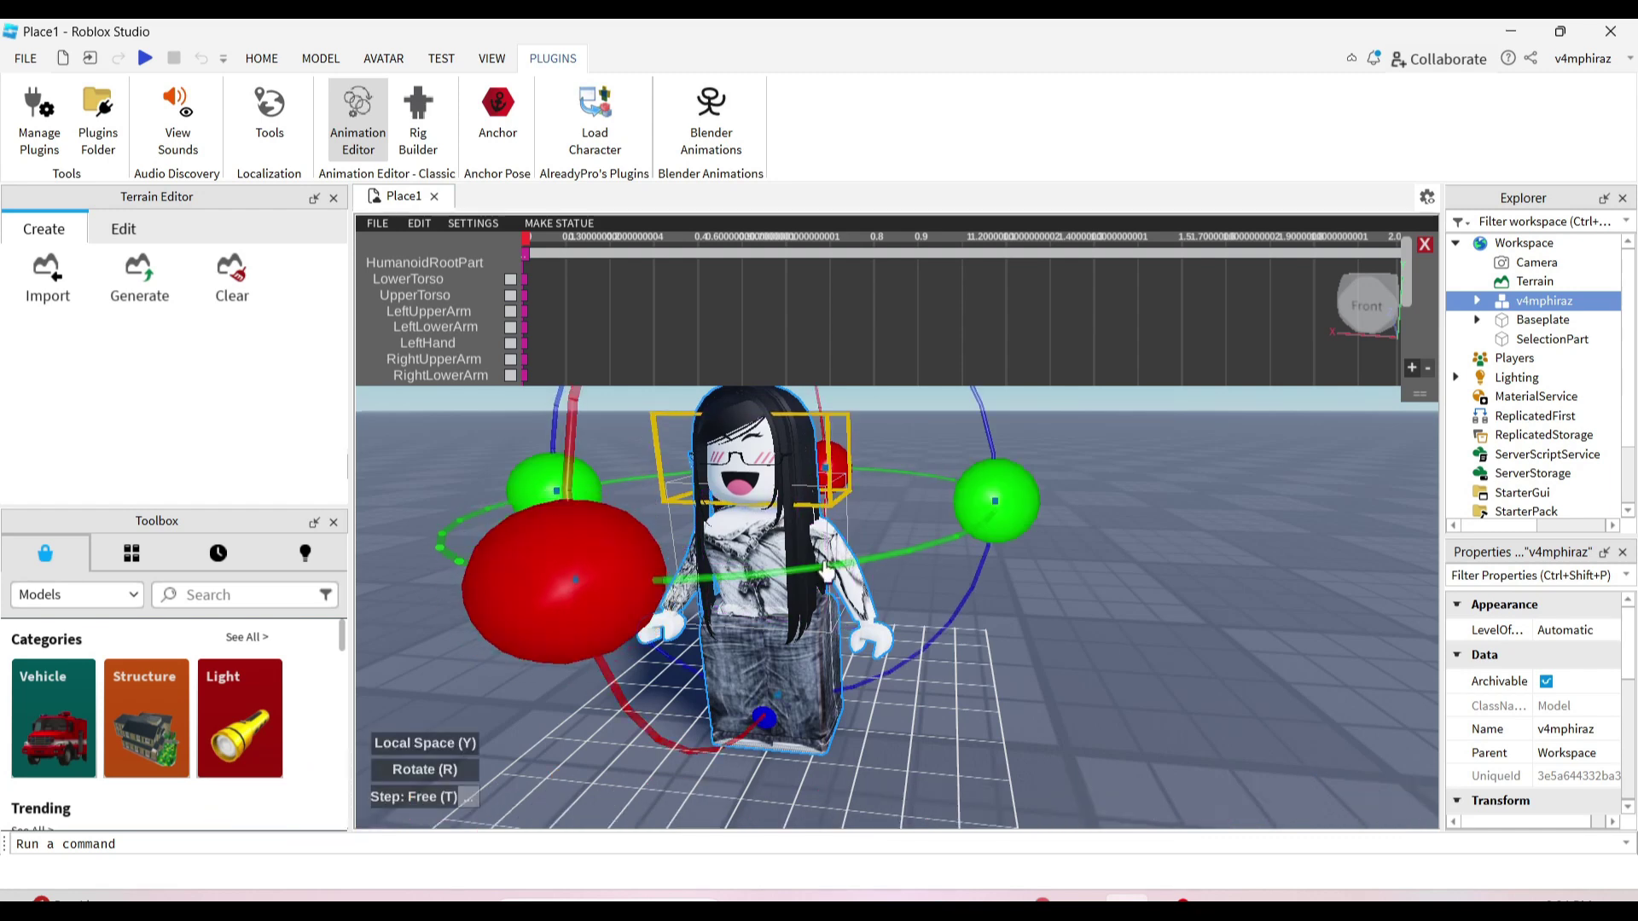
drag(650, 542, 641, 452)
right_drag(1170, 581, 1144, 644)
drag(1144, 644, 1121, 602)
Rotate the character's left lower arm upward so the forearm and hand are raised
click(948, 617)
mouse_move(1156, 686)
mouse_down()
mouse_move(1174, 673)
mouse_move(1153, 632)
mouse_move(1126, 669)
mouse_move(1143, 689)
mouse_up()
click(971, 659)
drag(896, 760, 972, 491)
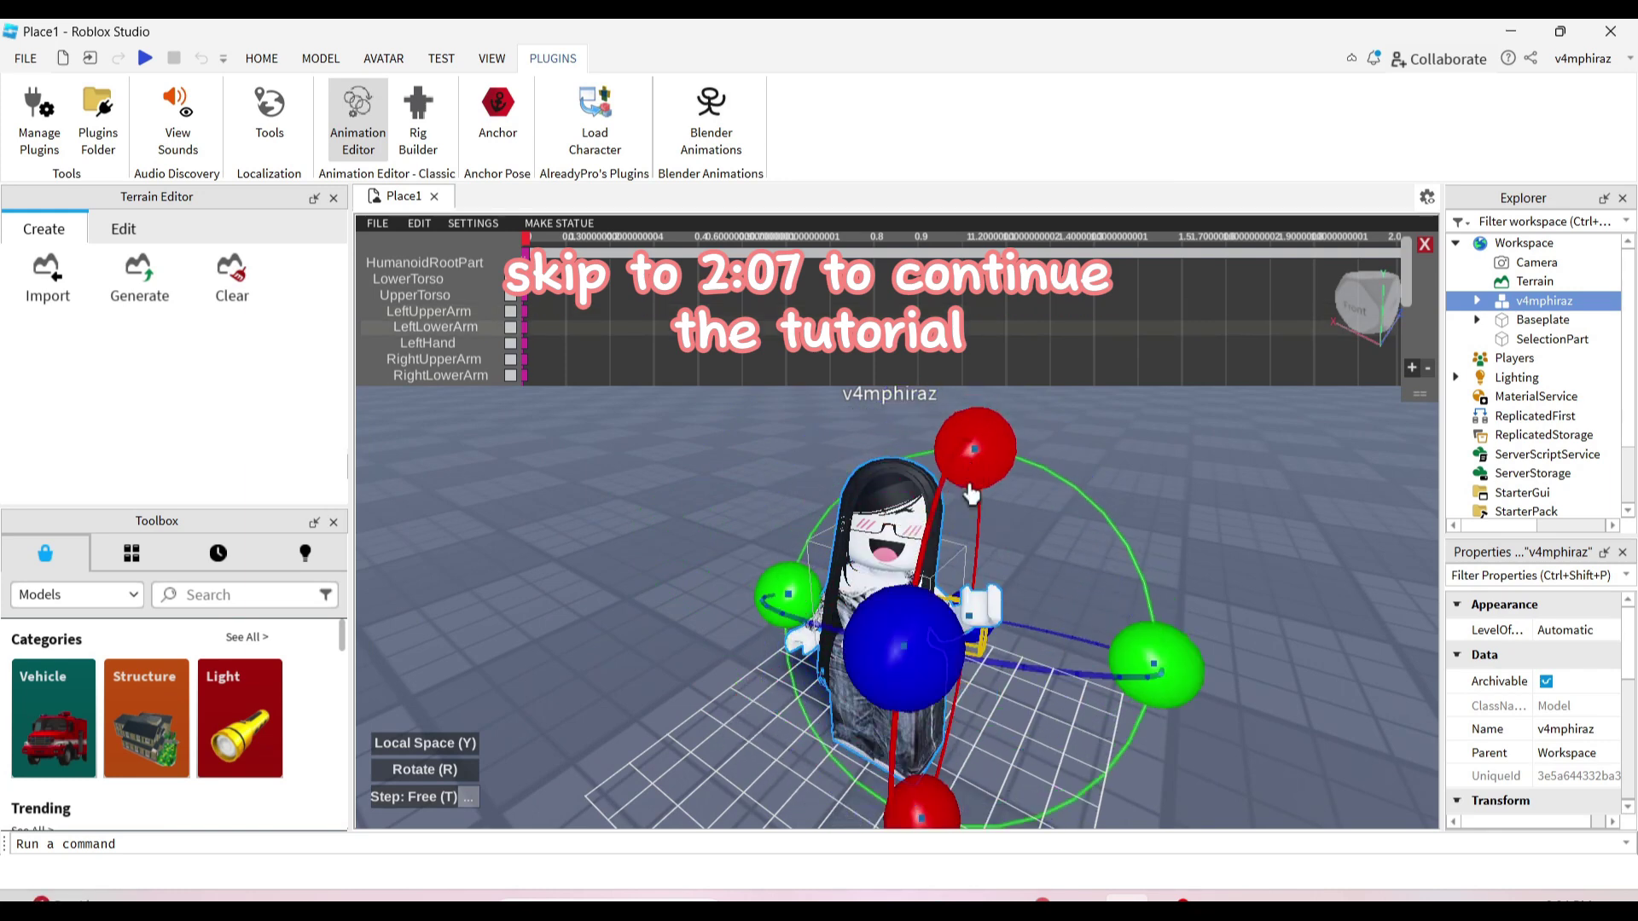
Rotate the character's right lower arm upward so the forearm is raised beside the torso
click(930, 559)
right_drag(934, 584, 959, 563)
click(706, 633)
drag(568, 761, 744, 477)
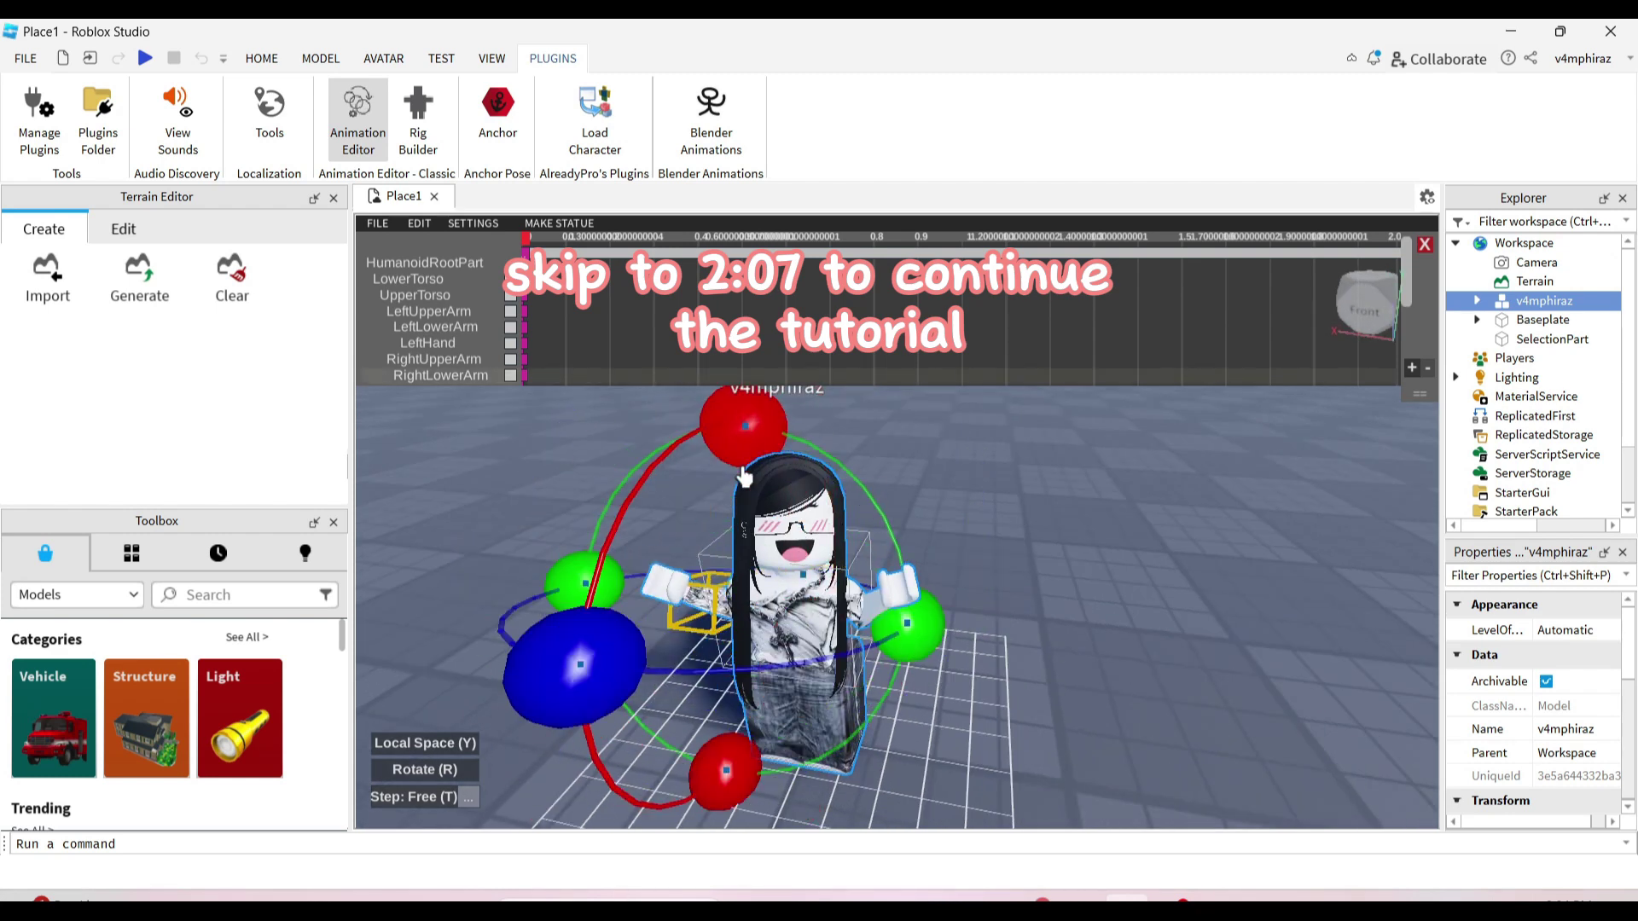
drag(734, 591, 718, 569)
Swing the right lower arm back down so the elbow bends with the hand below it
right_drag(718, 569, 887, 667)
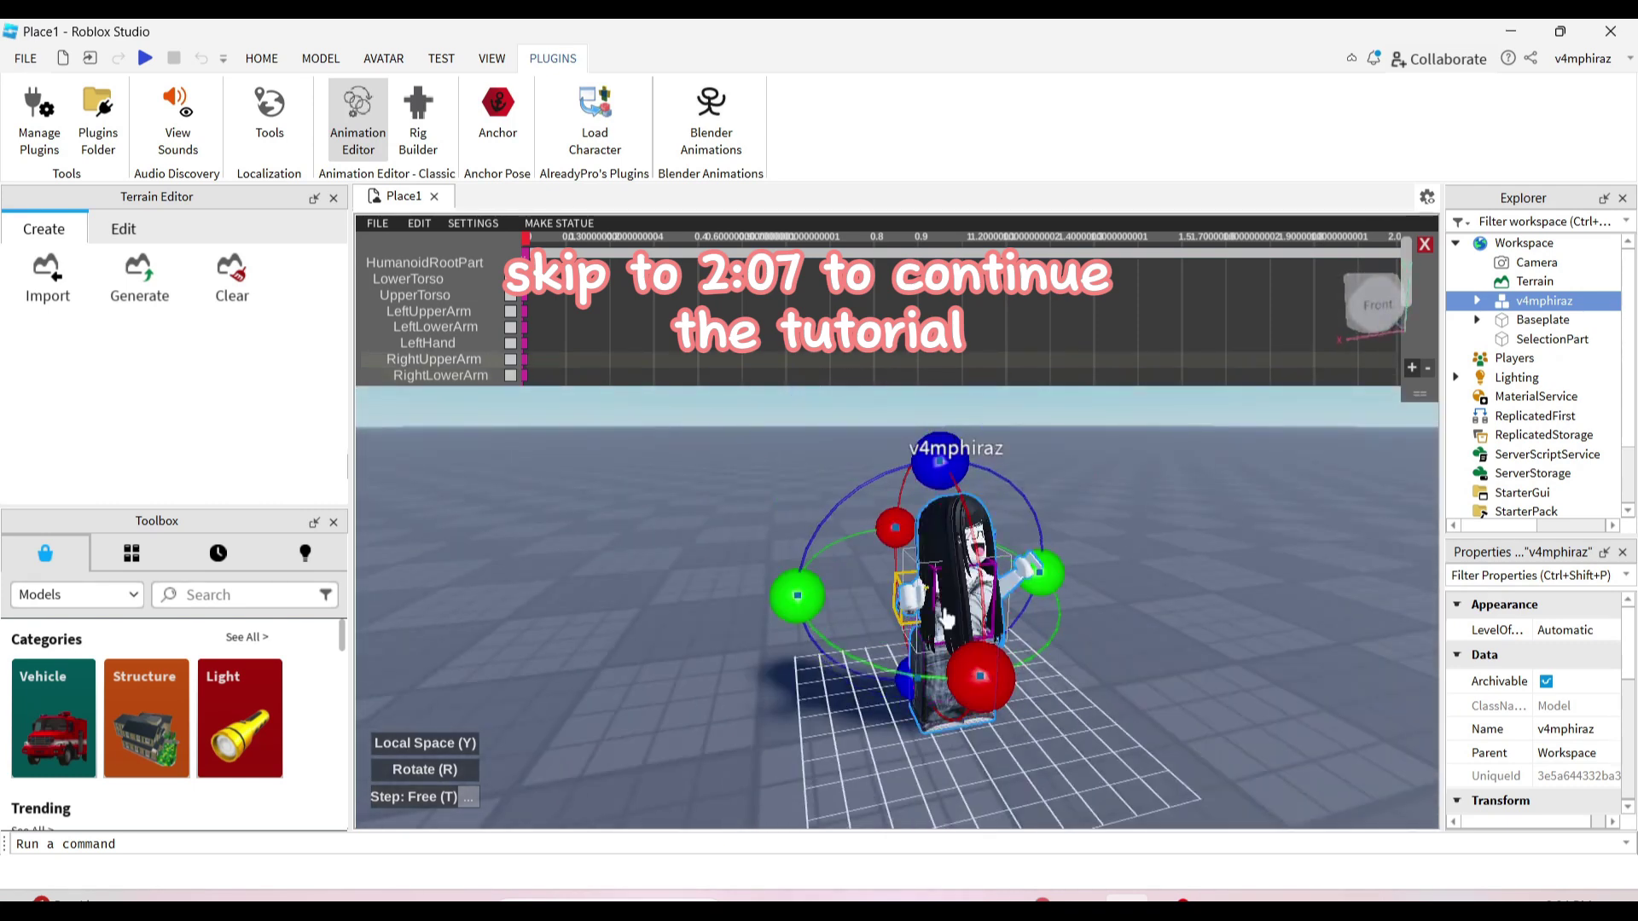
click(896, 596)
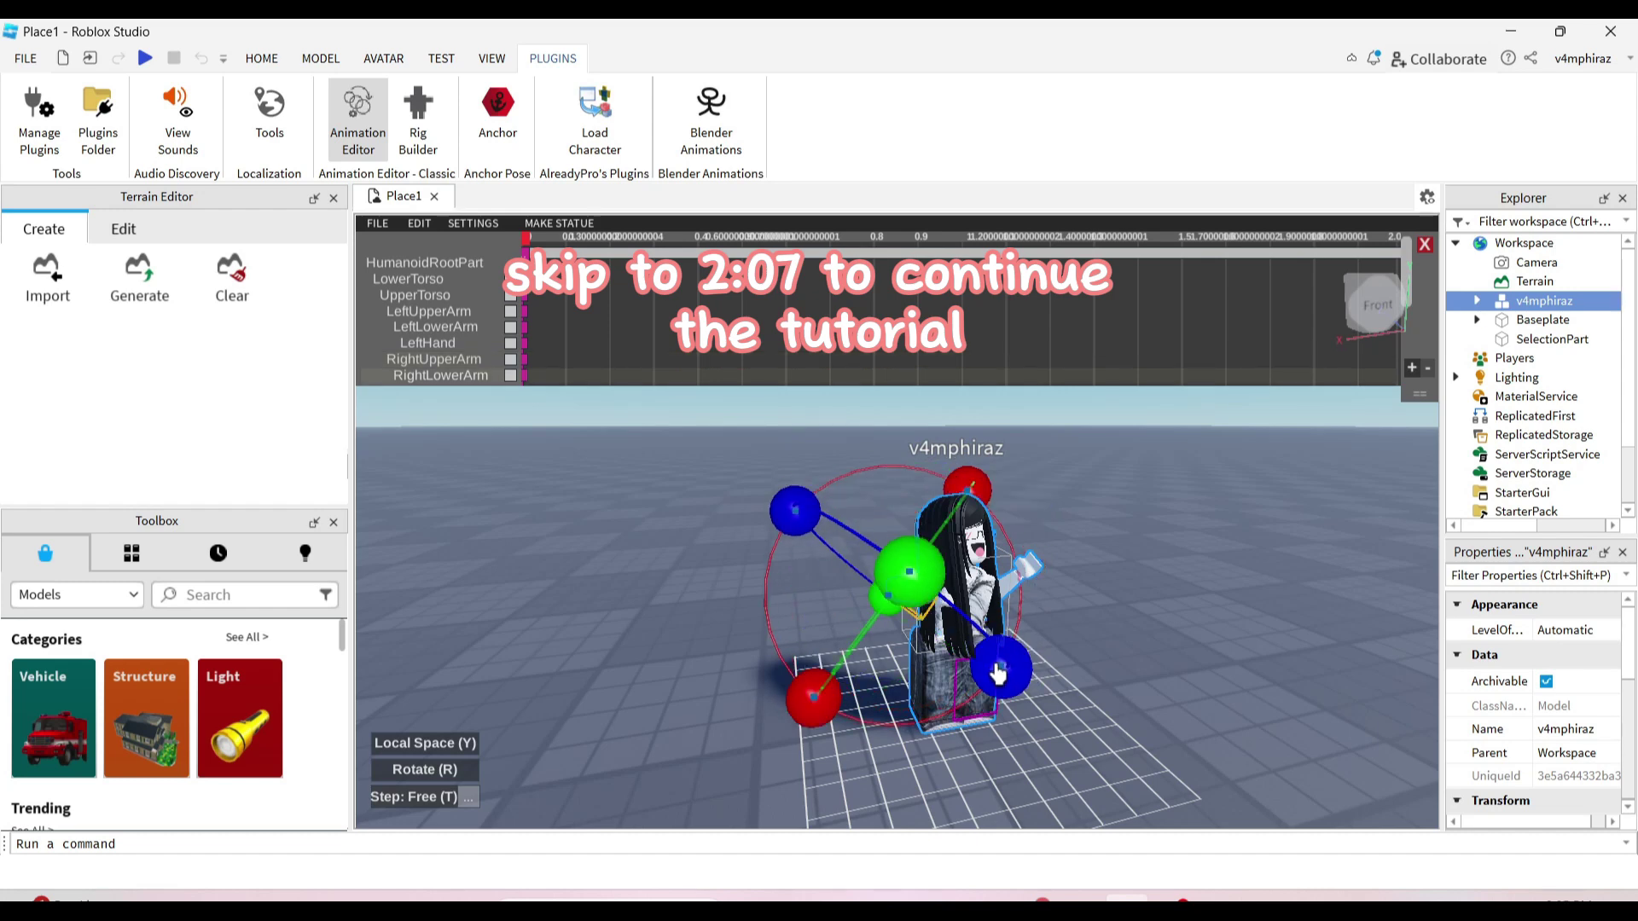
click(934, 589)
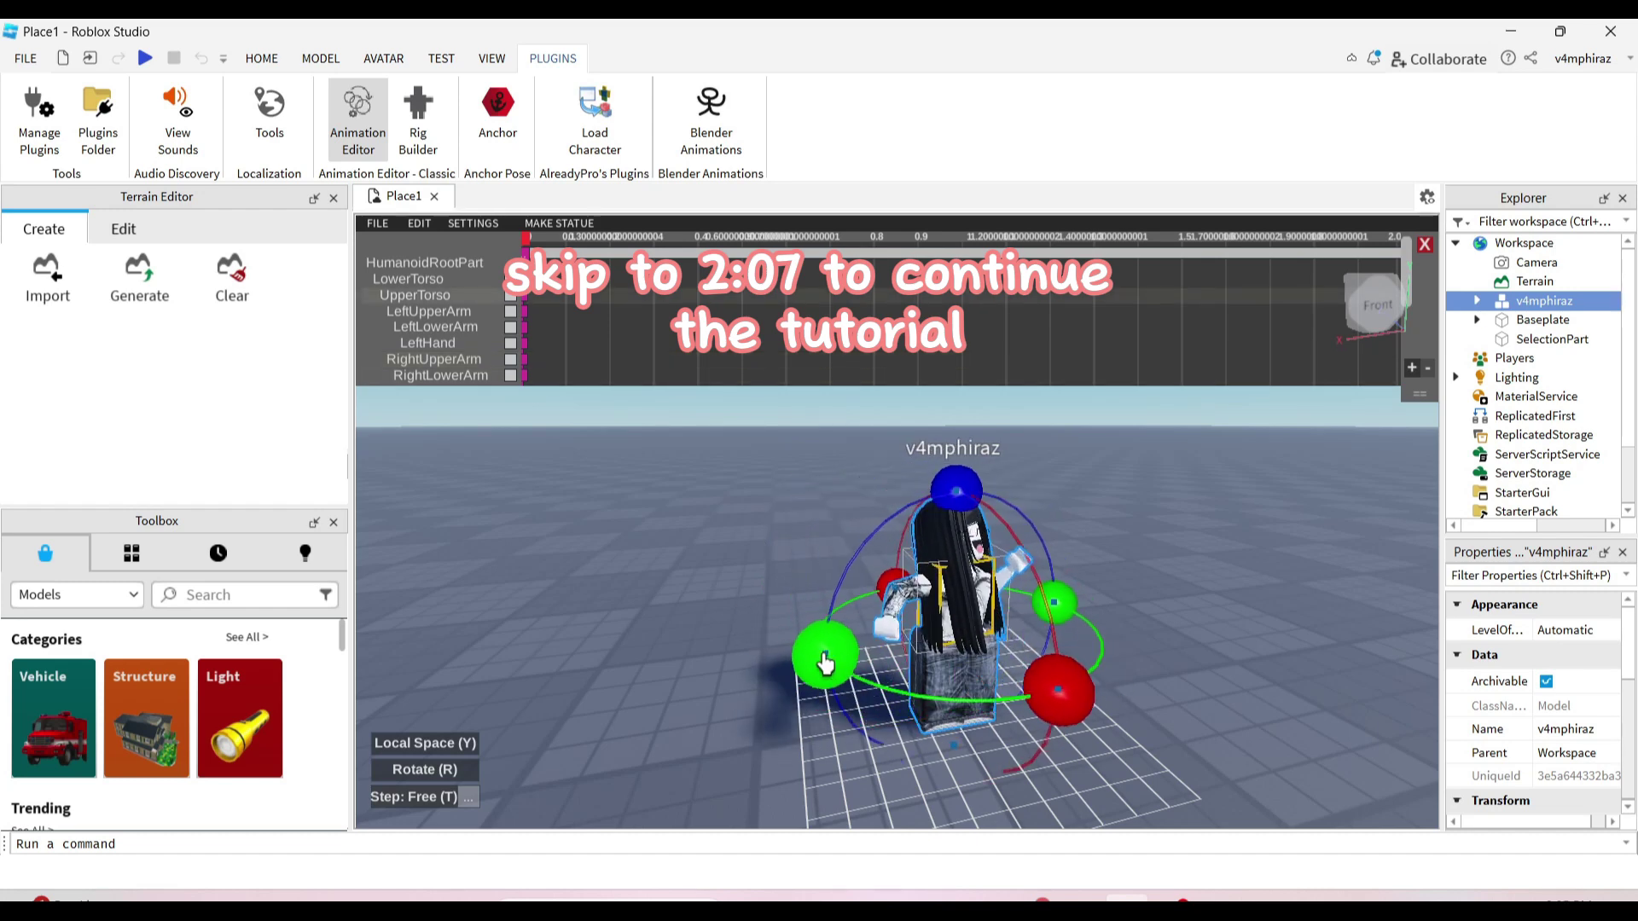
key(e)
key(q)
key(w)
Rotate the right upper arm and hand so the elbow points outward and the hand sits at the hip
click(906, 522)
drag(805, 638, 923, 674)
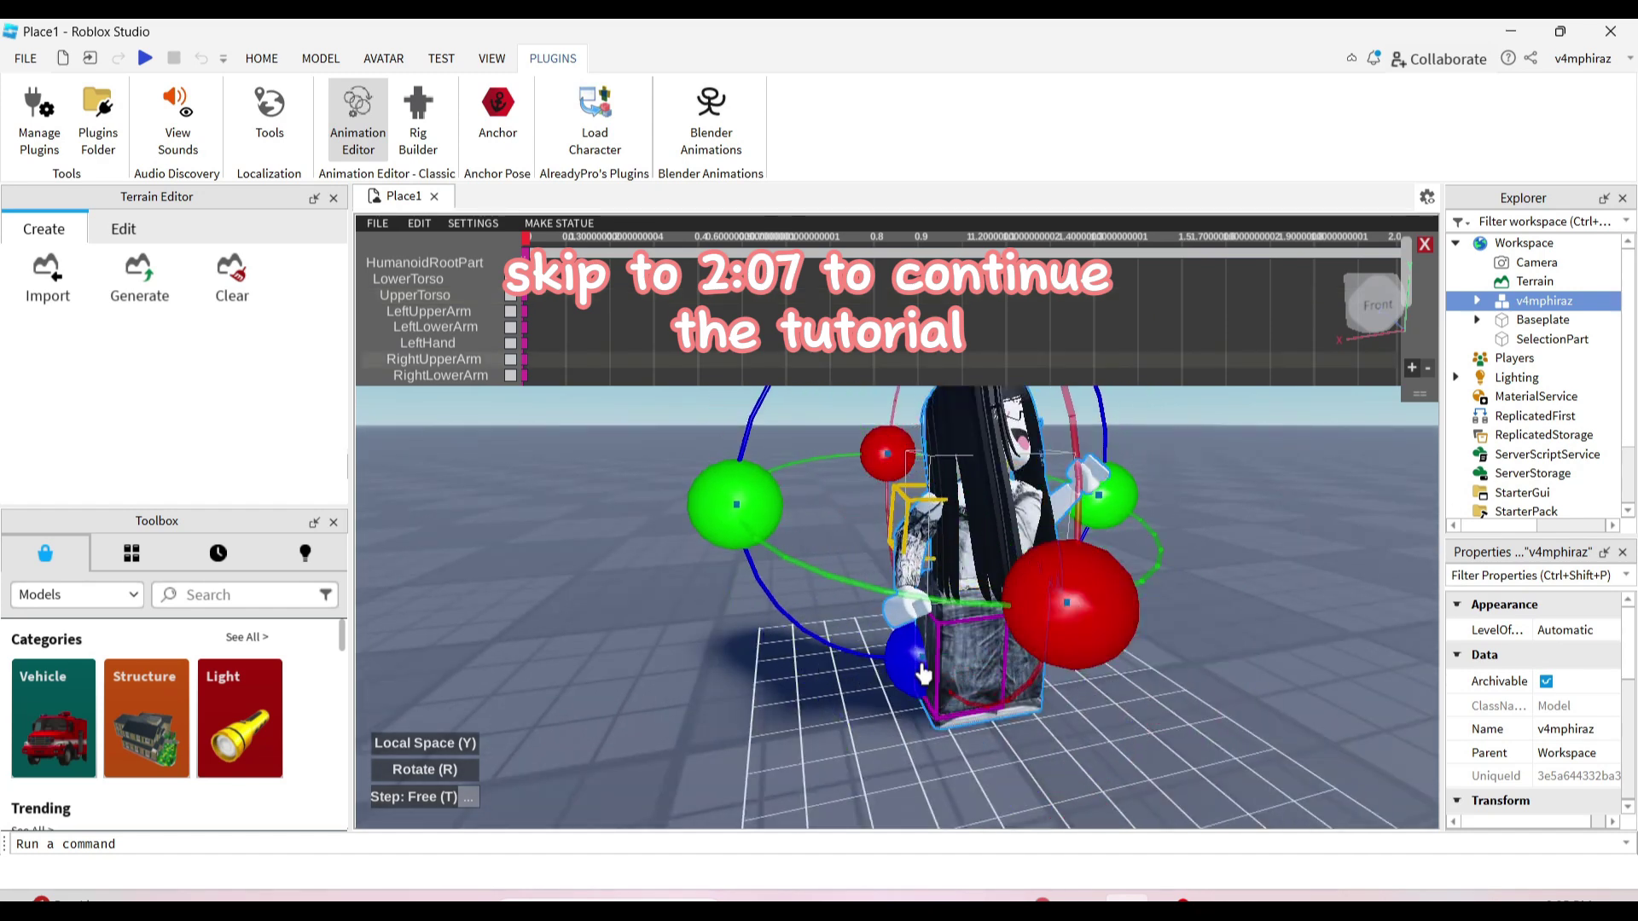
drag(751, 518, 1039, 553)
click(928, 580)
click(924, 532)
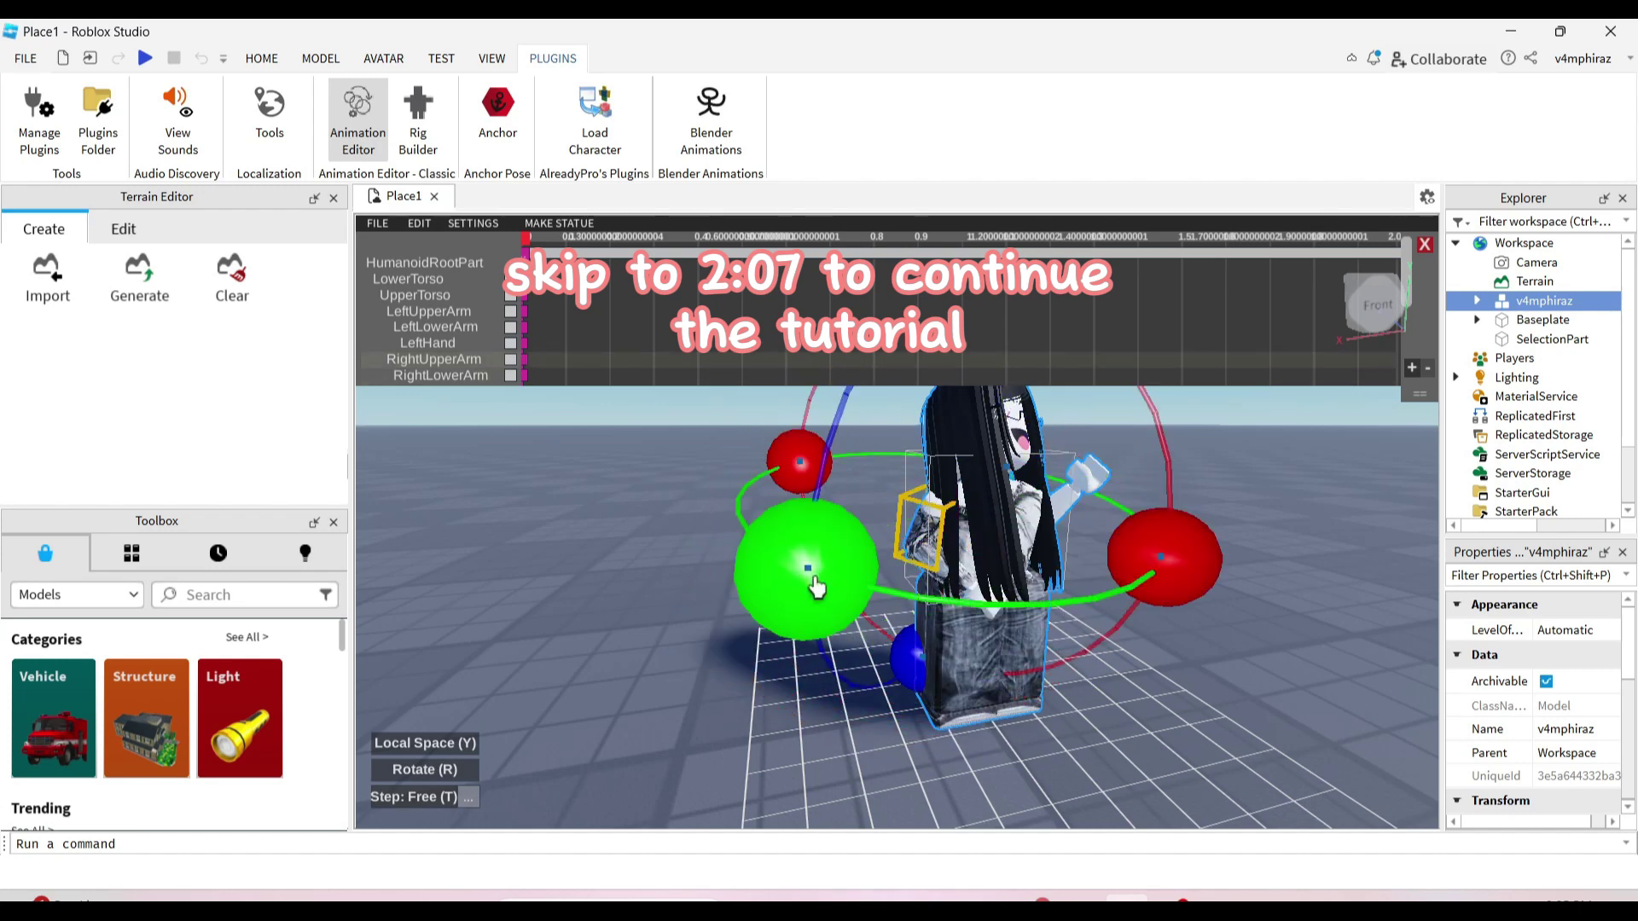
drag(1163, 598, 860, 687)
click(924, 599)
drag(721, 573, 715, 661)
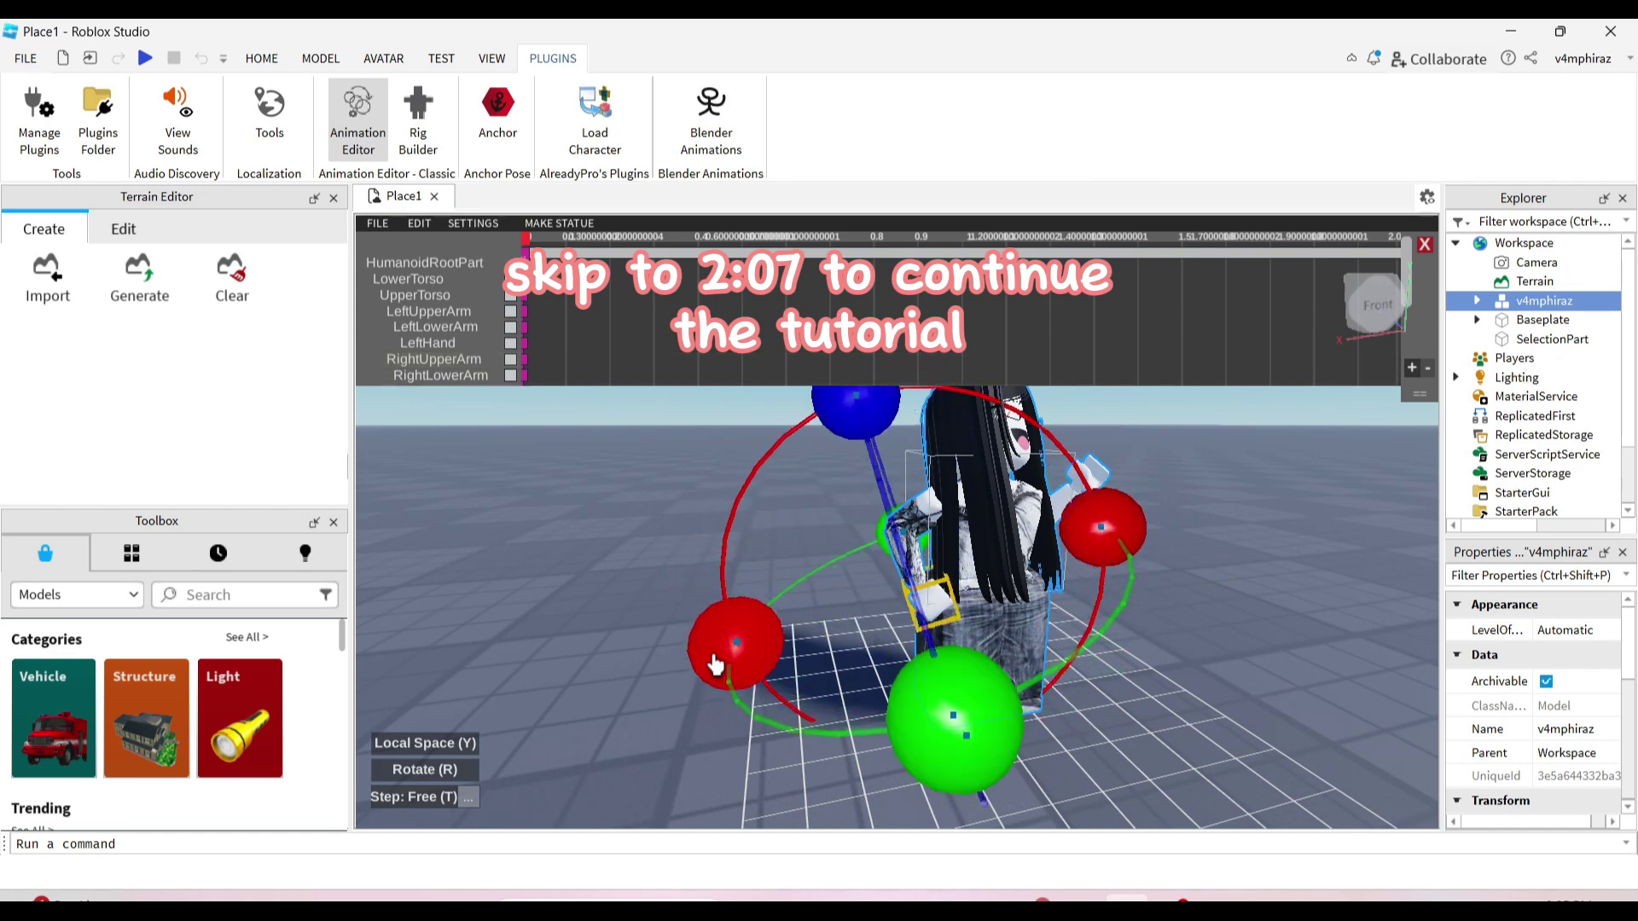
Rotate the character's left upper arm to reposition the raised arm beside the torso
click(1201, 648)
right_drag(1201, 648, 1195, 657)
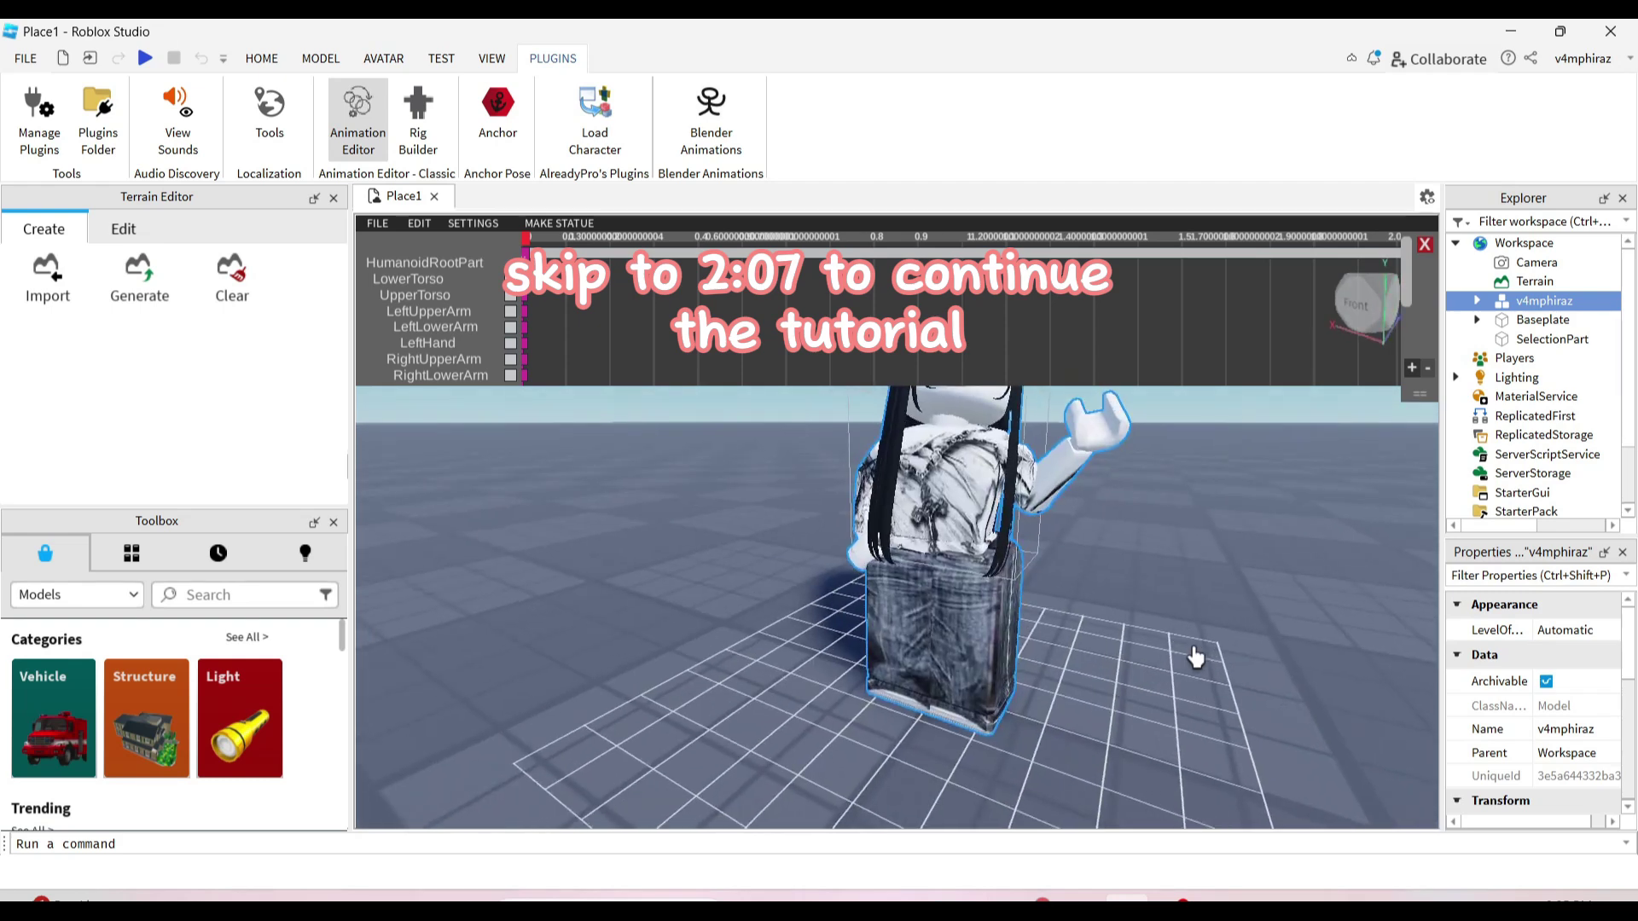
click(1012, 588)
scroll(955, 701, down, 2)
right_drag(955, 701, 1120, 614)
key(w)
click(1147, 590)
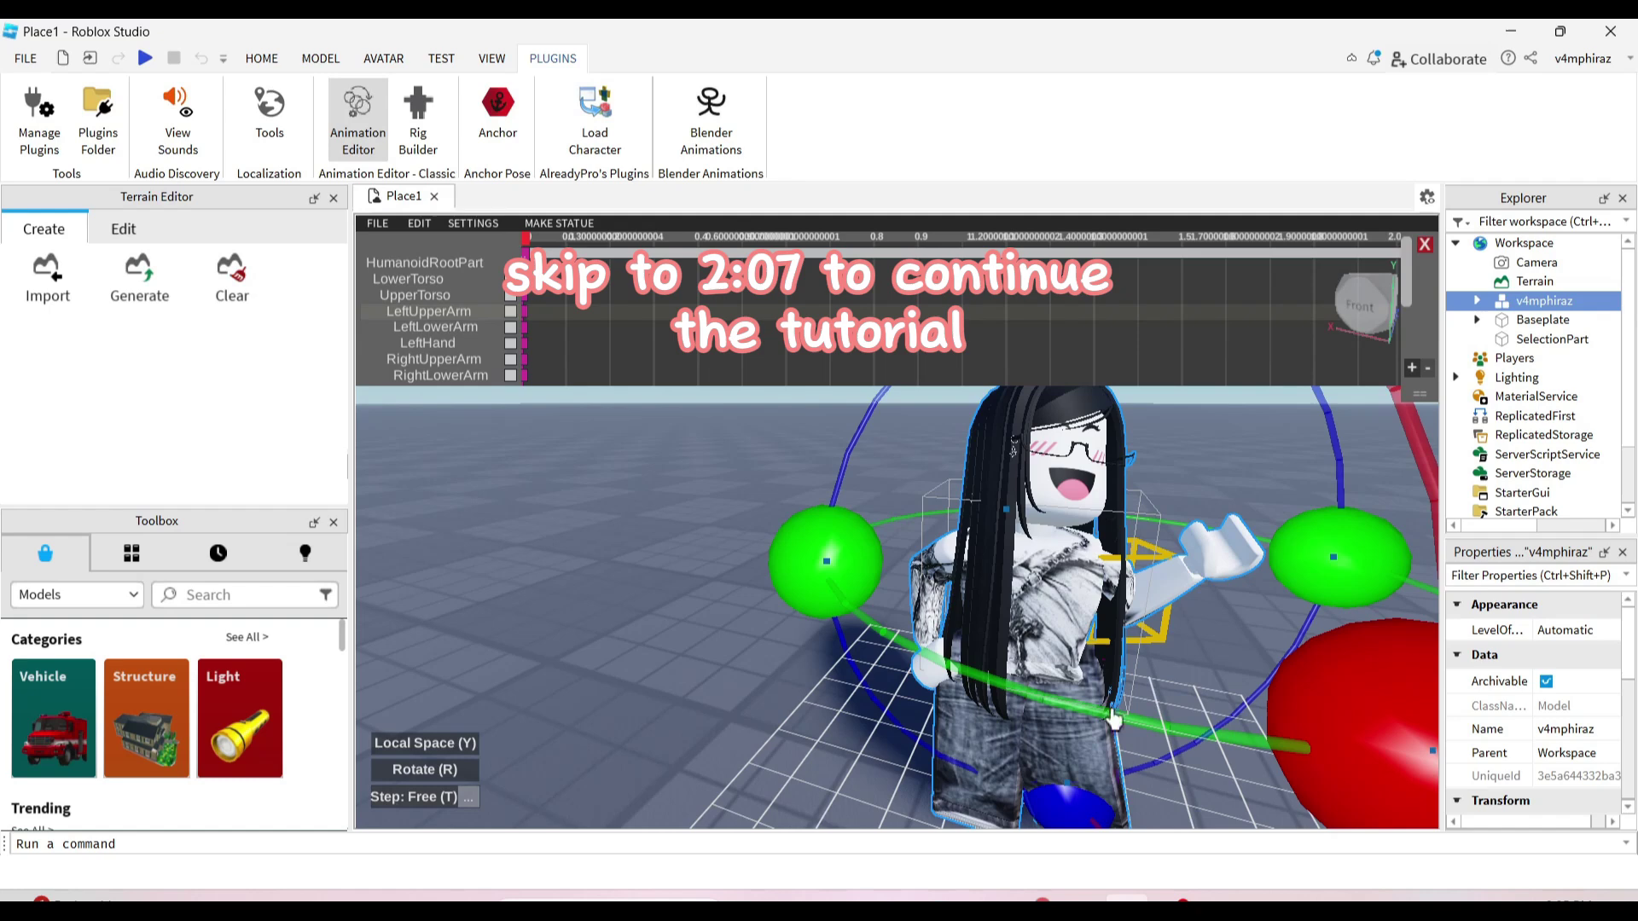
drag(1115, 721, 1235, 723)
Rotate the character's right upper arm and right hand to refine the bent arm at the hip
right_drag(1235, 723, 1185, 709)
key(s)
click(927, 664)
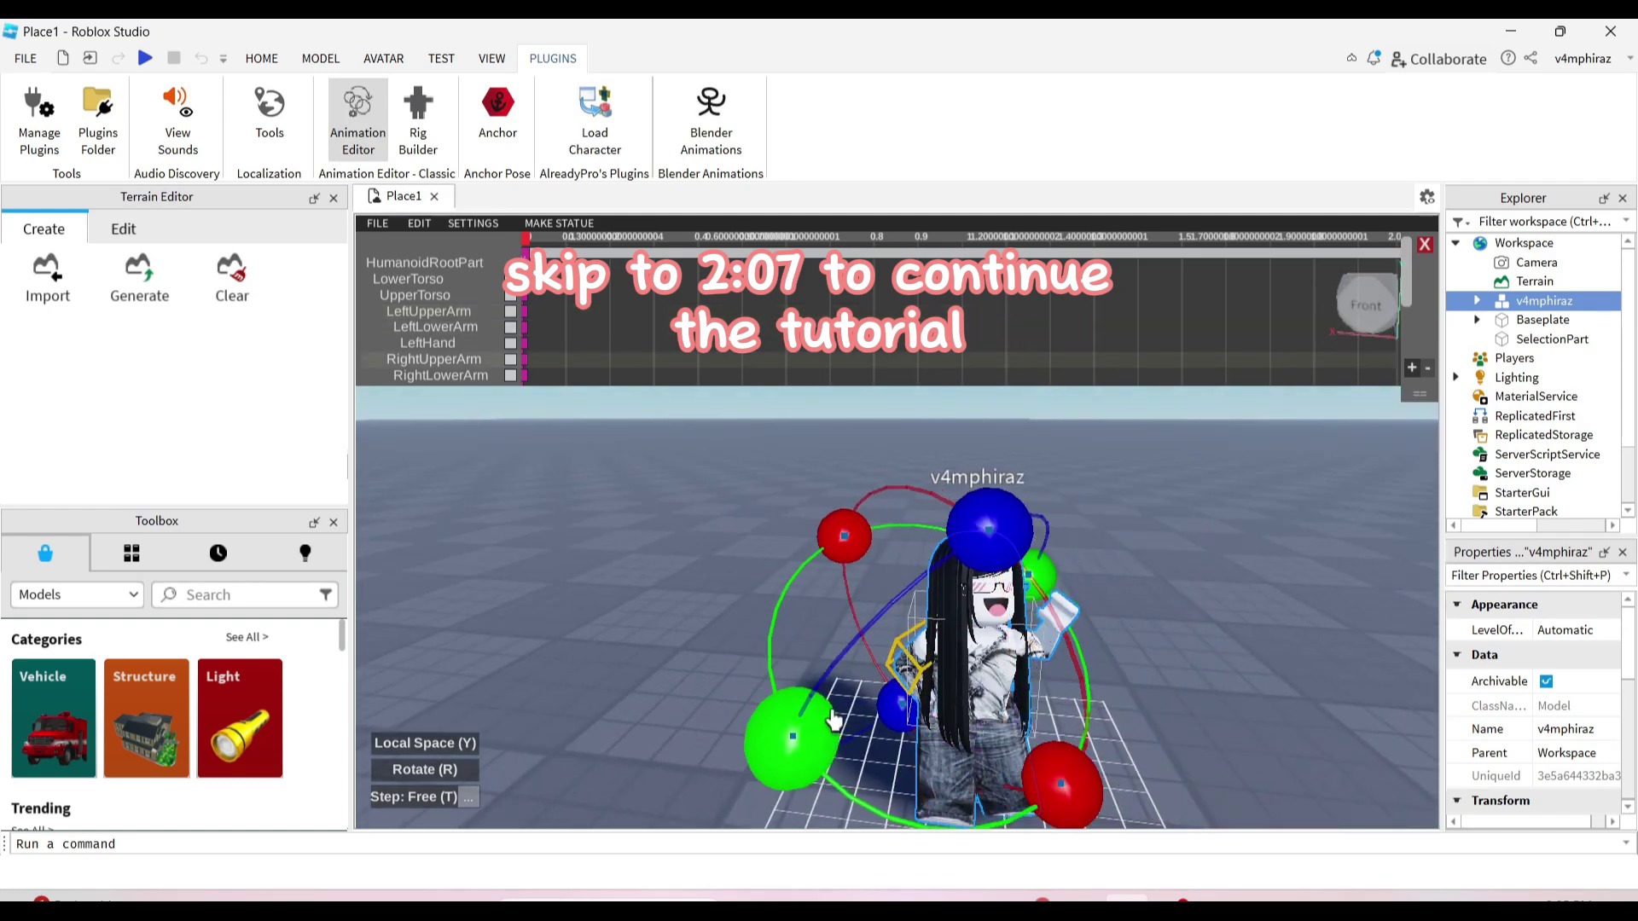
drag(986, 543, 1066, 510)
click(922, 725)
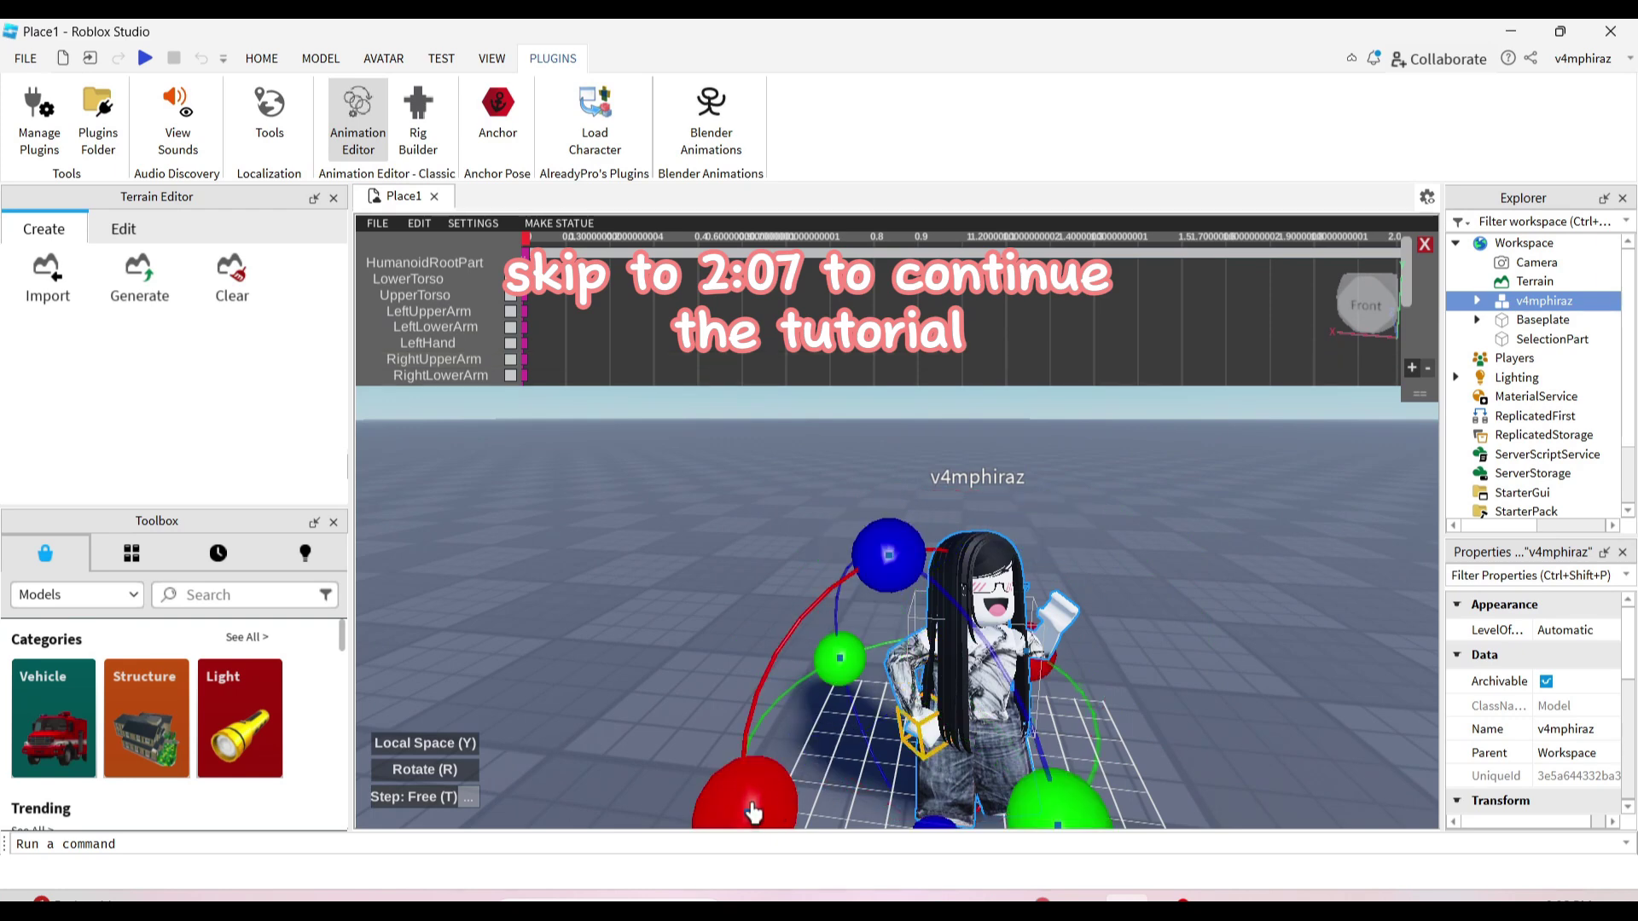
drag(753, 811, 851, 696)
drag(1045, 806, 889, 820)
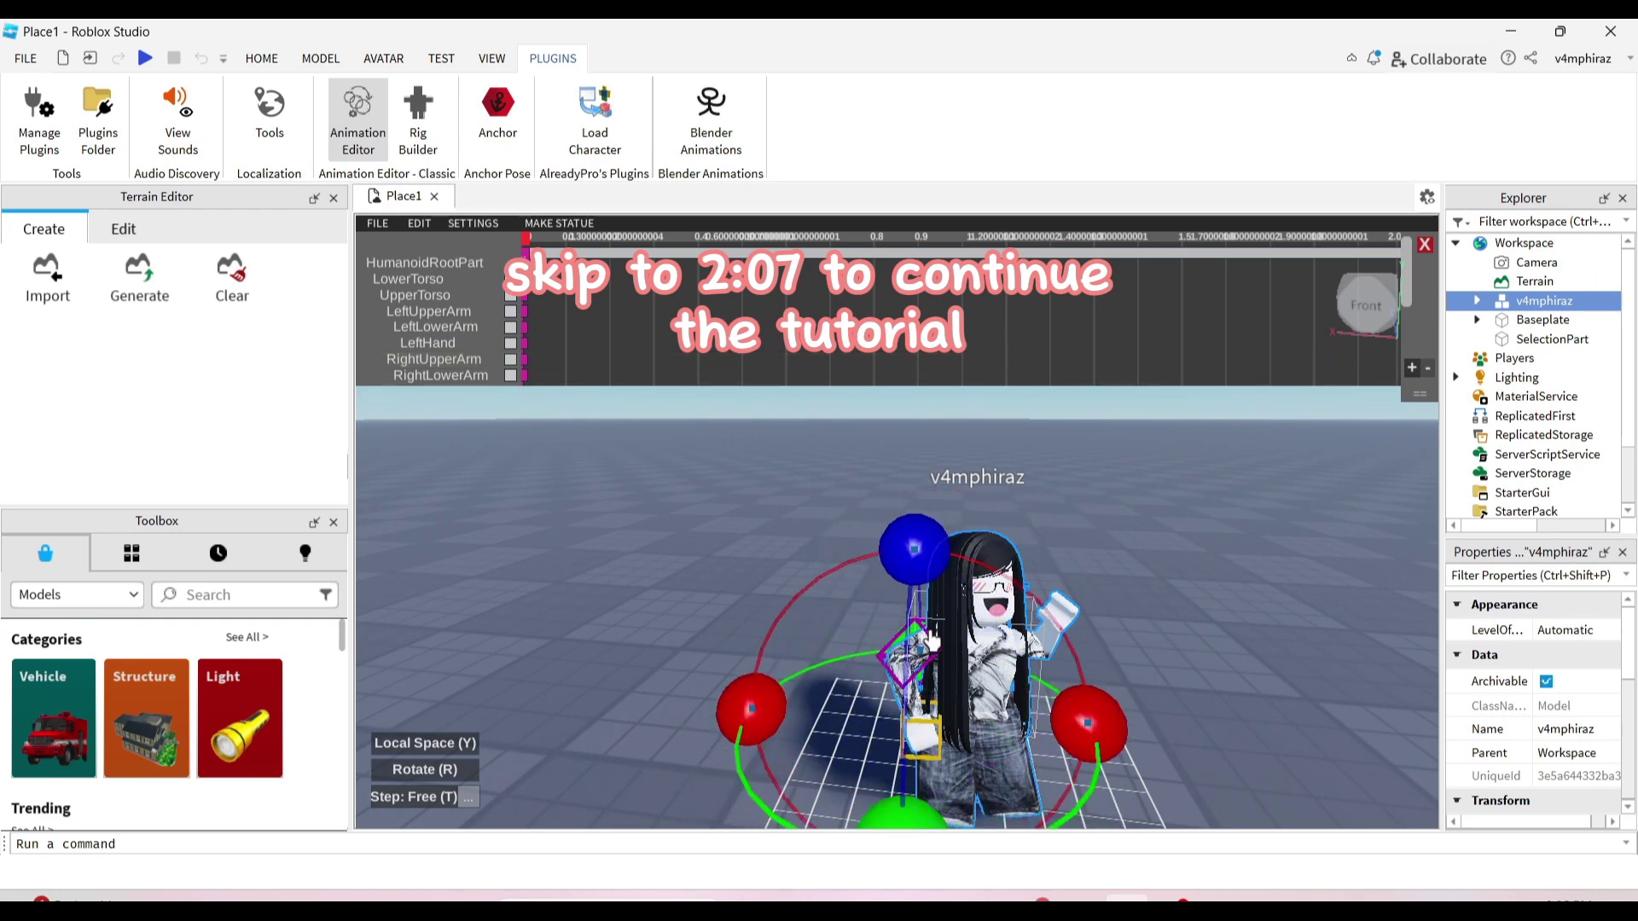
Rotate the character's right arm upward so the hand is raised beside the head, matching the raised left hand
click(1130, 618)
right_drag(1130, 617, 1135, 616)
right_drag(947, 672, 934, 678)
click(967, 645)
drag(1043, 780, 1006, 516)
drag(892, 522, 1080, 517)
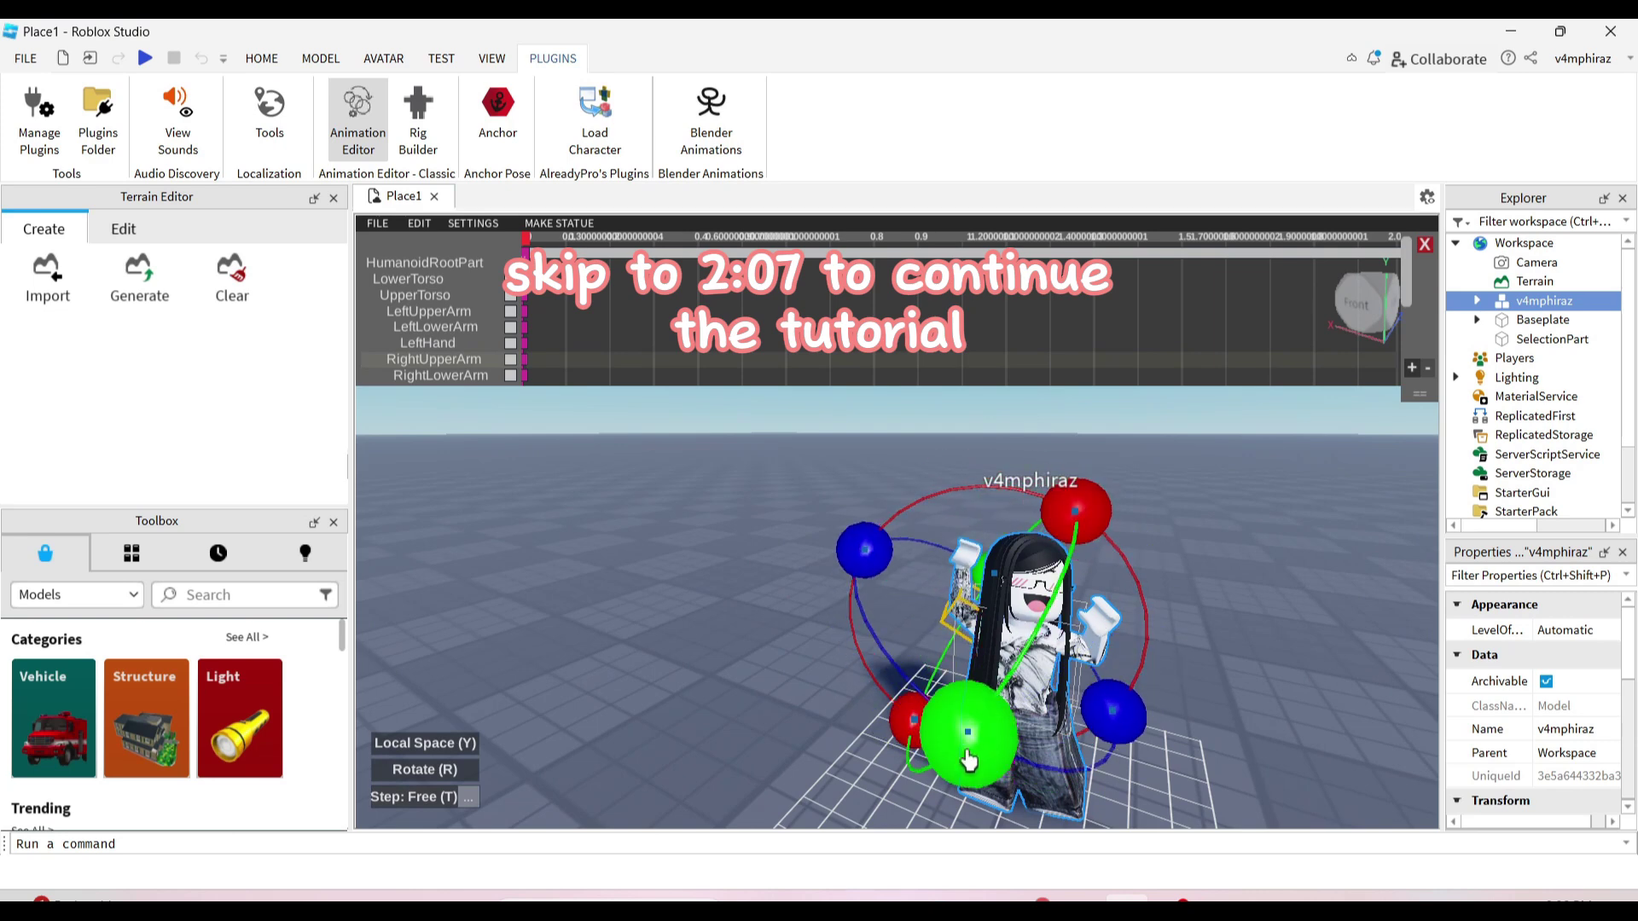
drag(967, 747, 1125, 733)
click(1174, 590)
right_drag(1174, 590, 1175, 590)
scroll(1175, 590, up, 5)
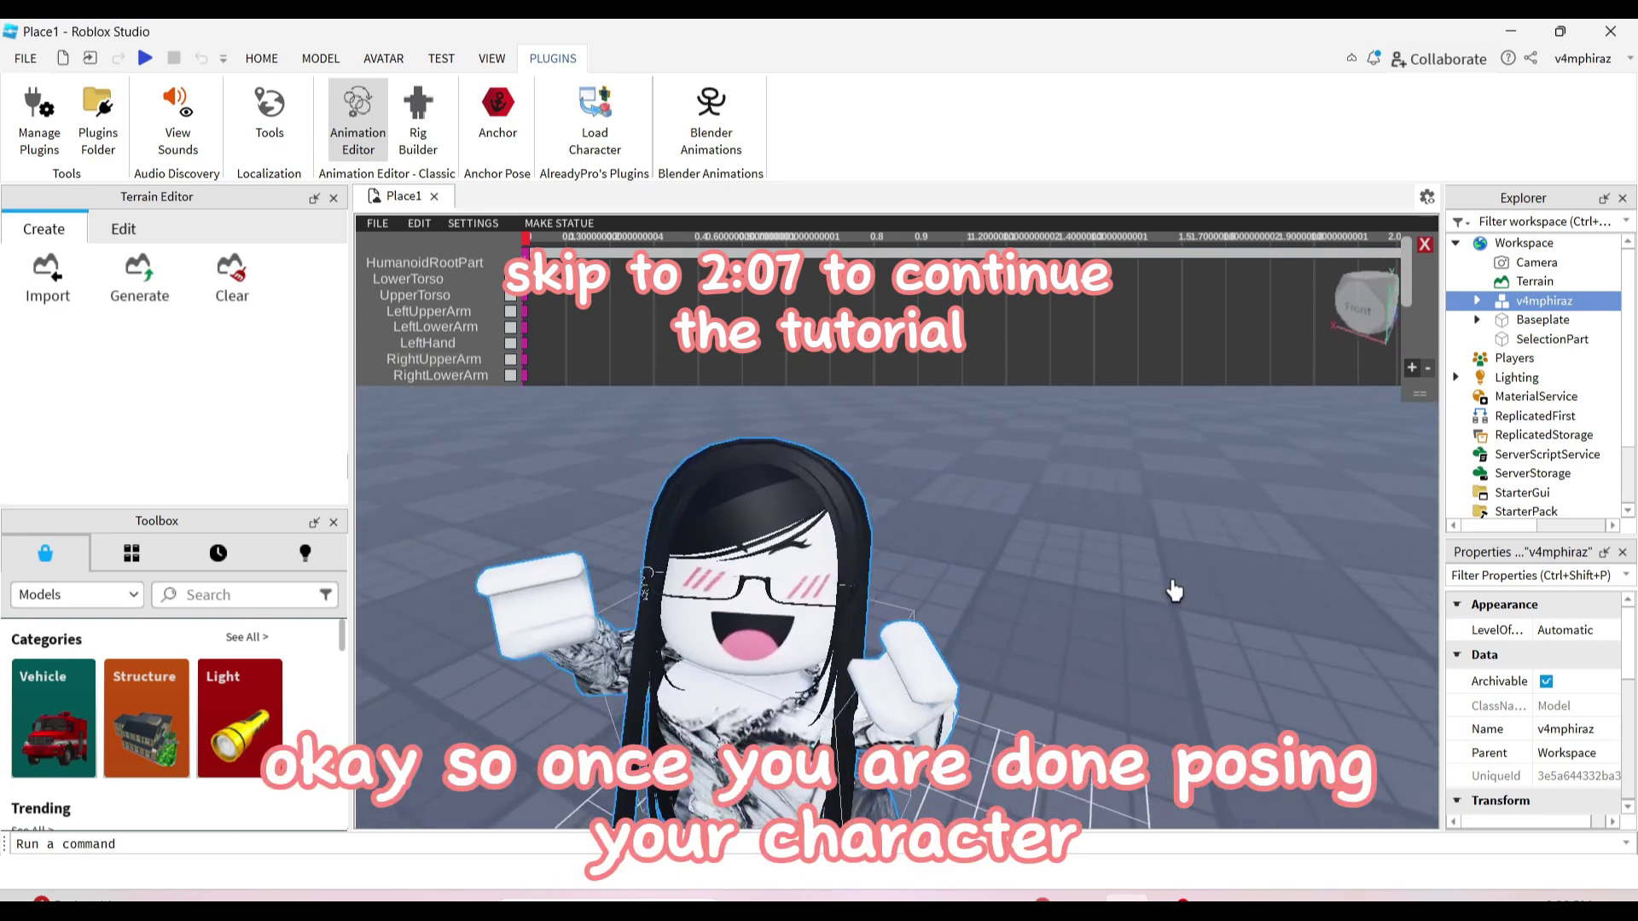
scroll(1056, 615, down, 5)
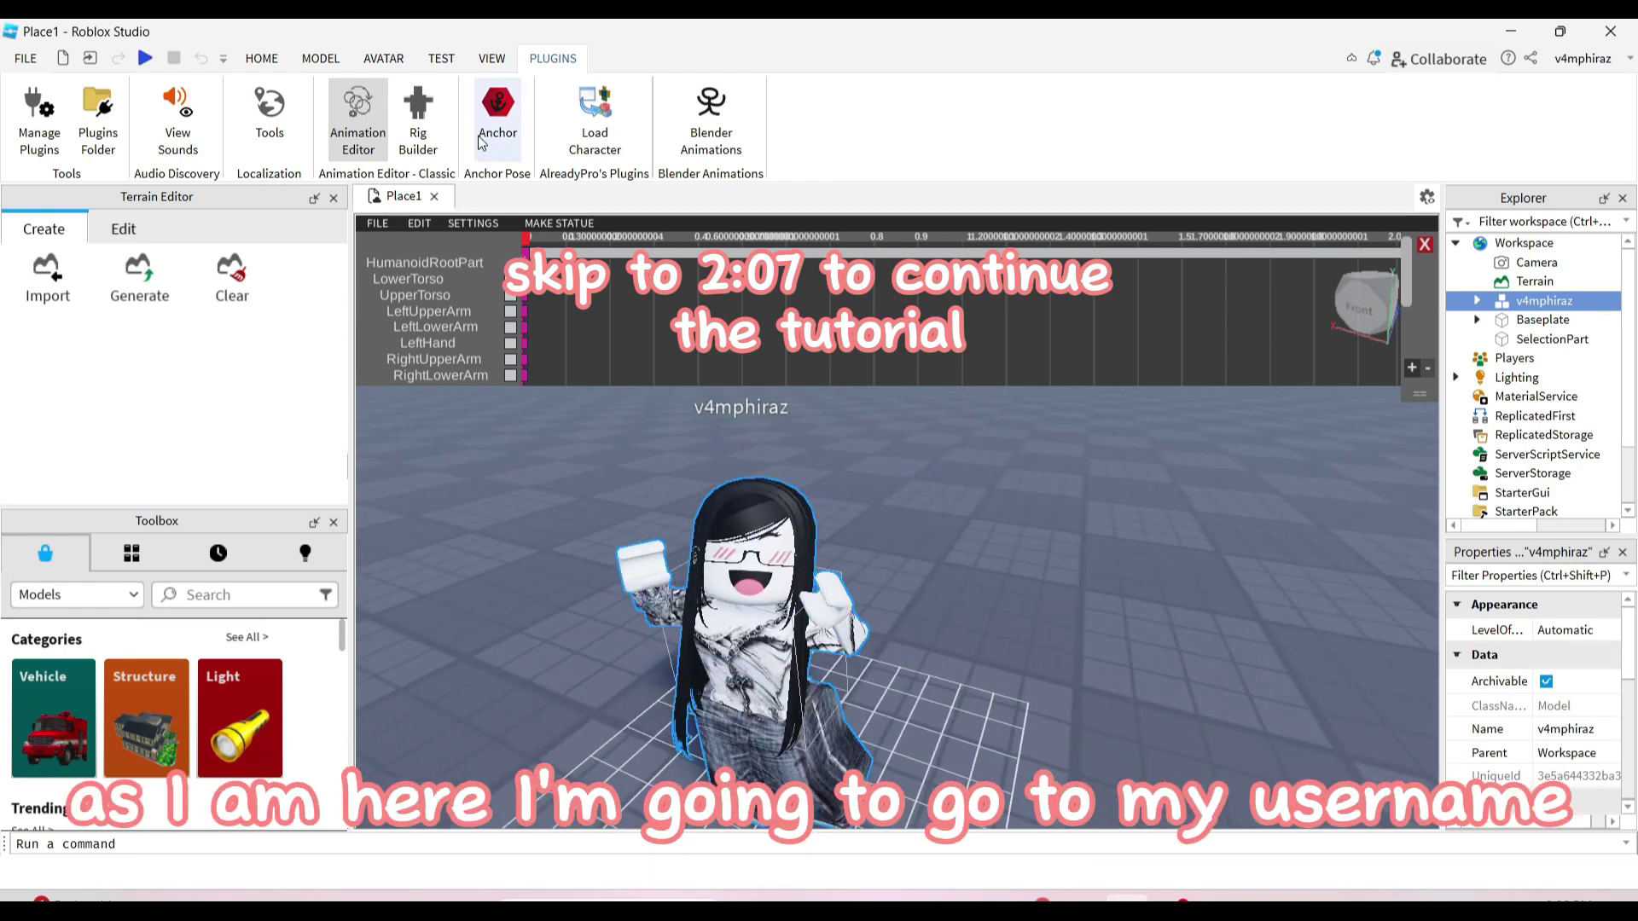
Export the posed character model as an OBJ file named v4mphiraz into the Desktop's GFX person 1 folder
right_click(1525, 306)
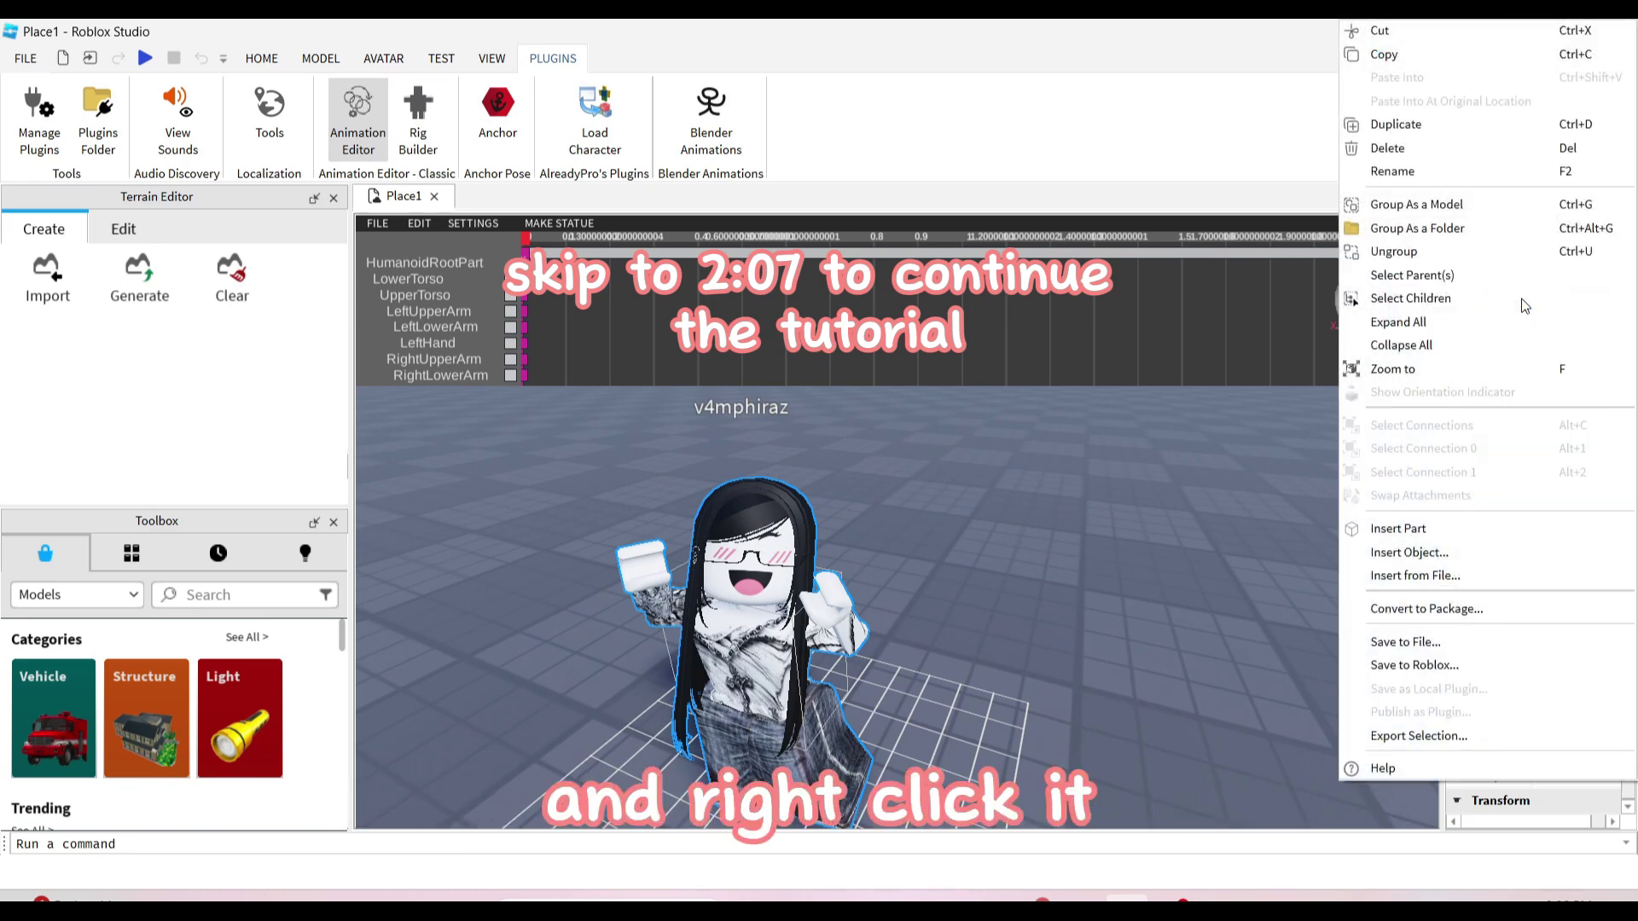
click(1461, 735)
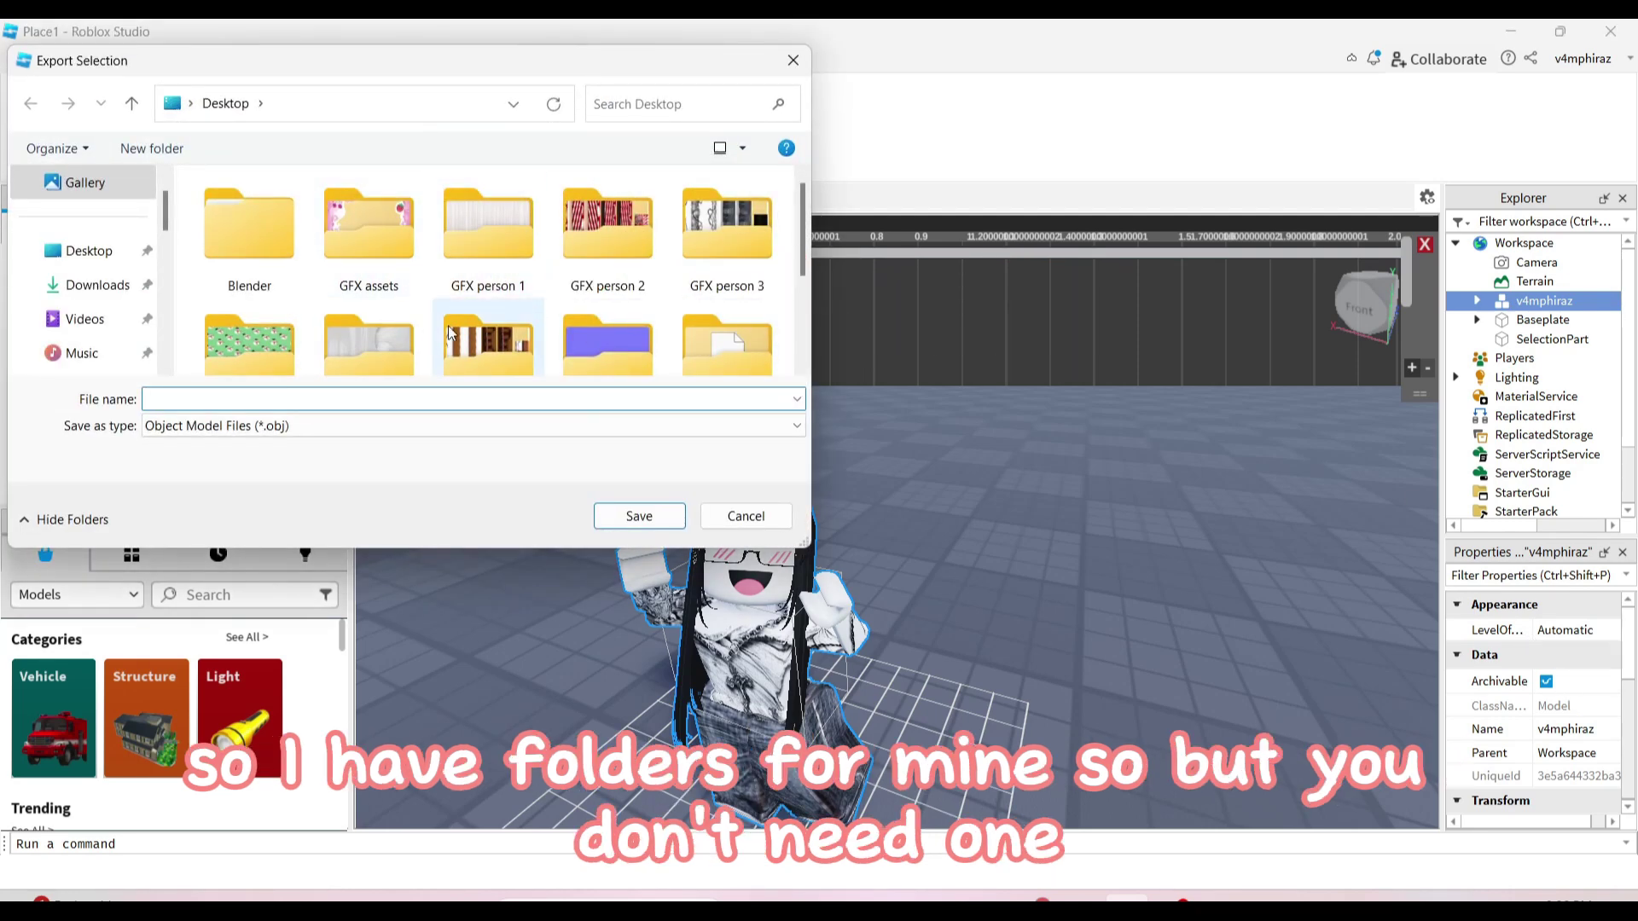
double_click(509, 229)
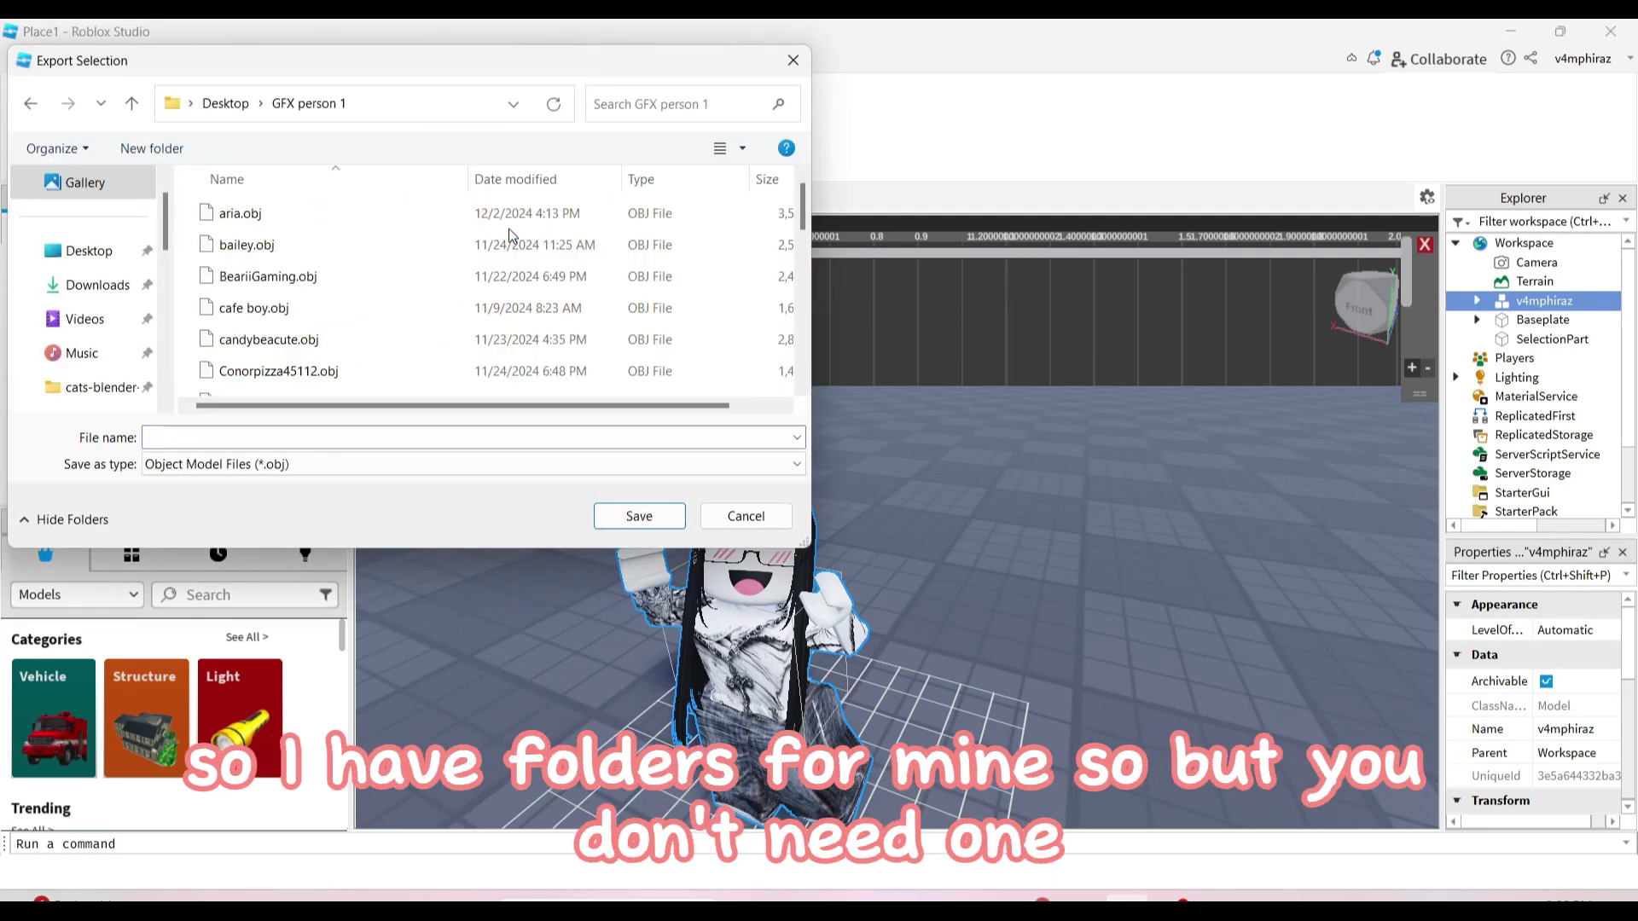
click(530, 435)
text(v4mphiraz)
key(Return)
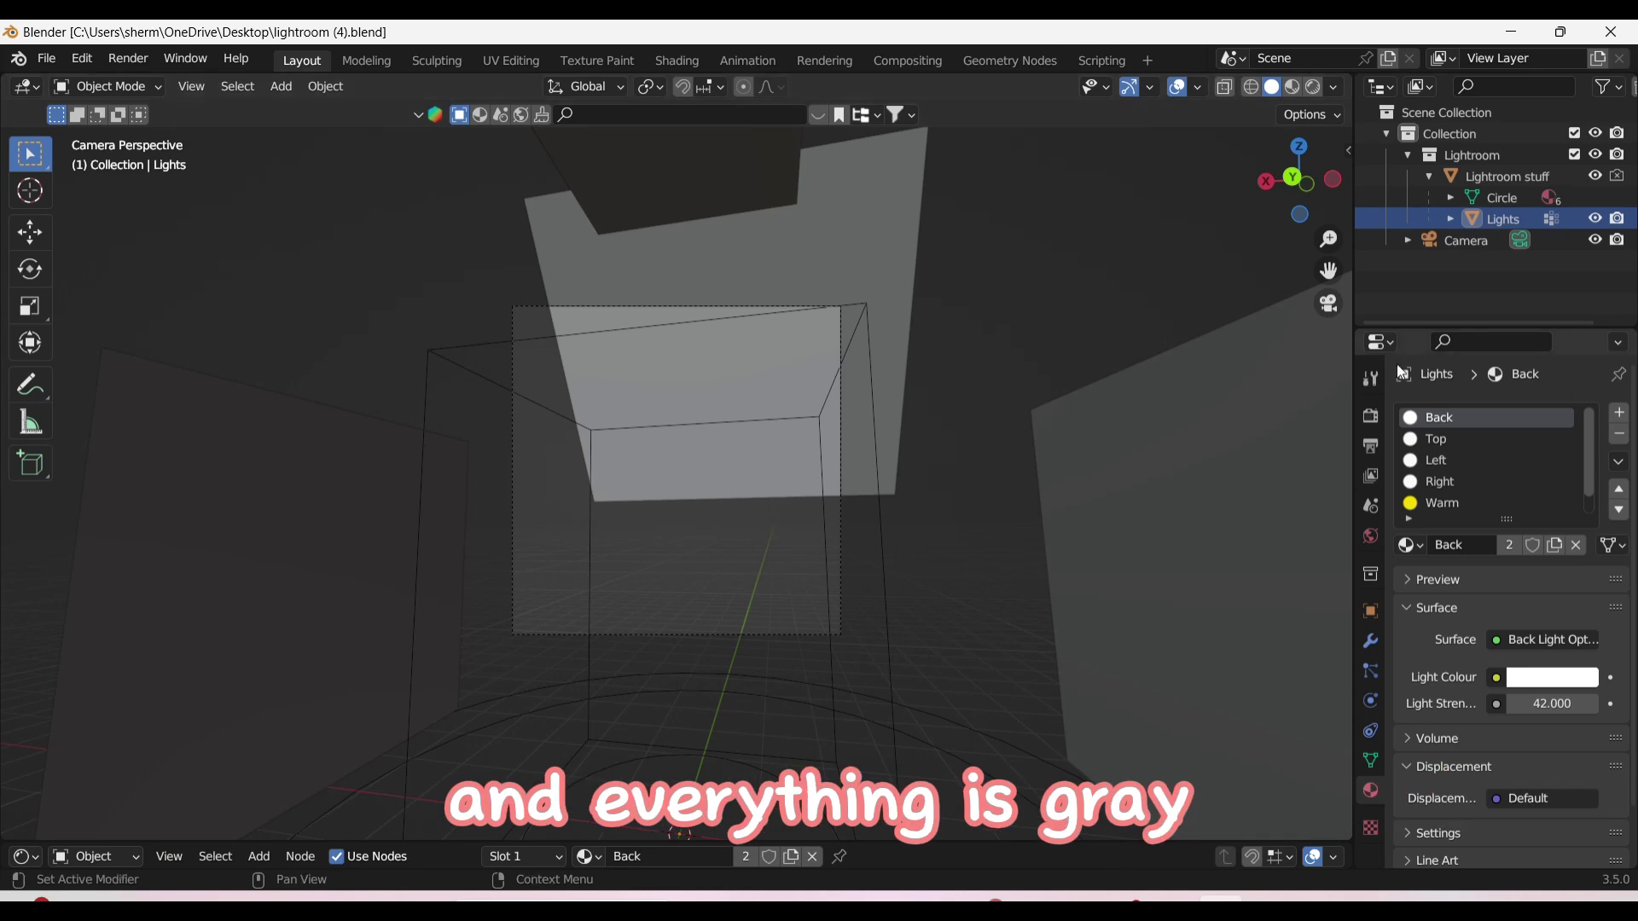
click(1297, 89)
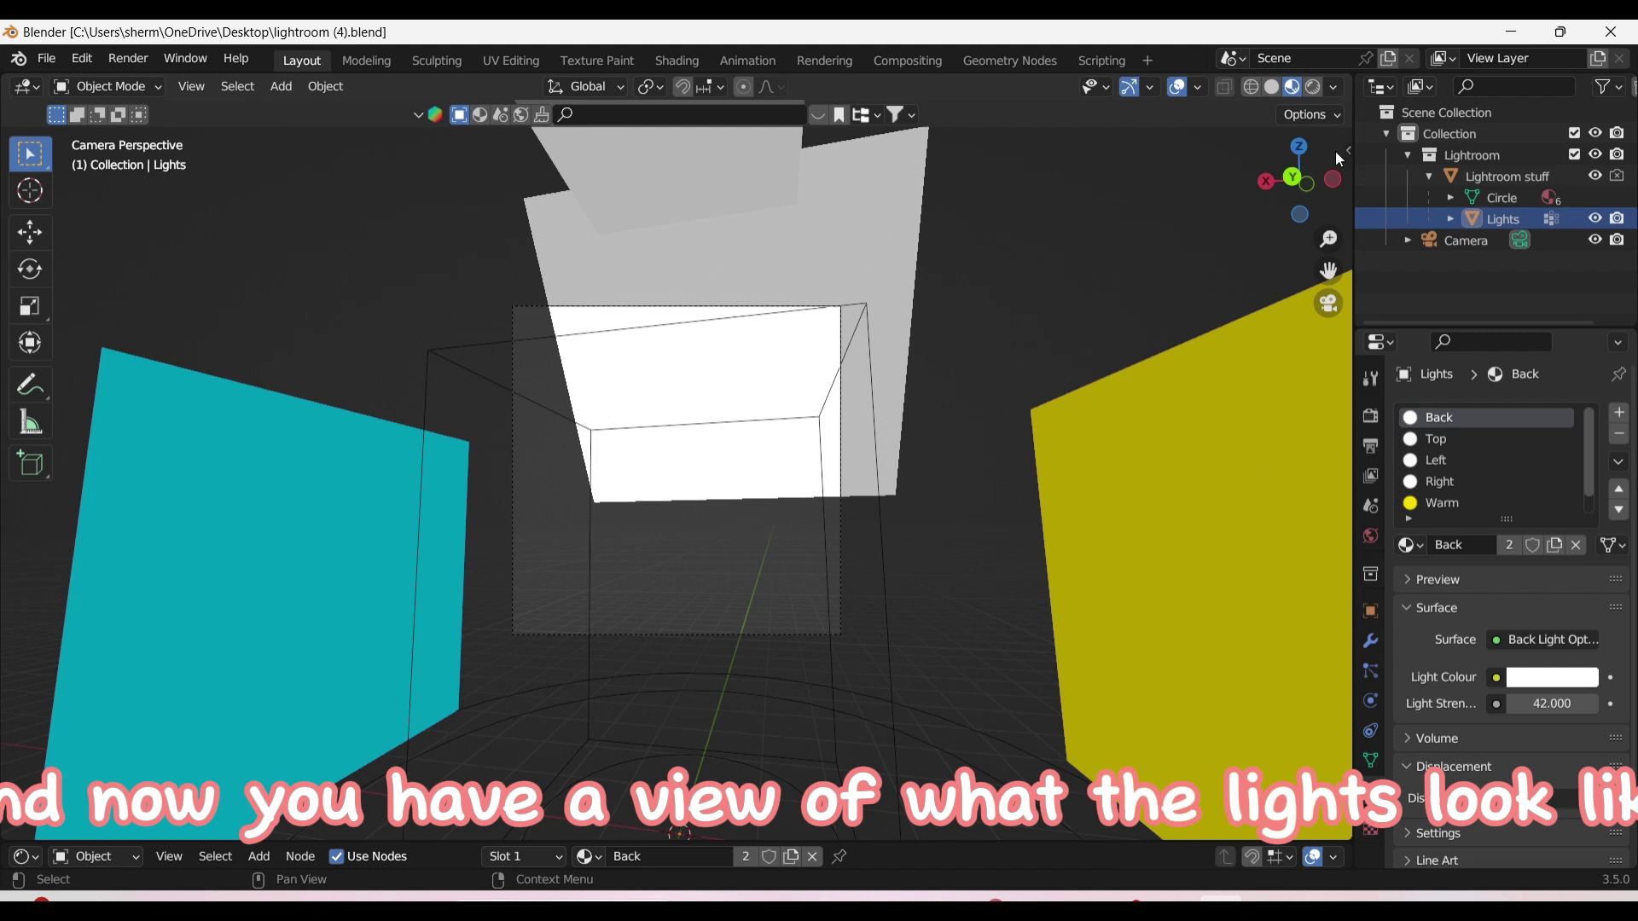
click(46, 58)
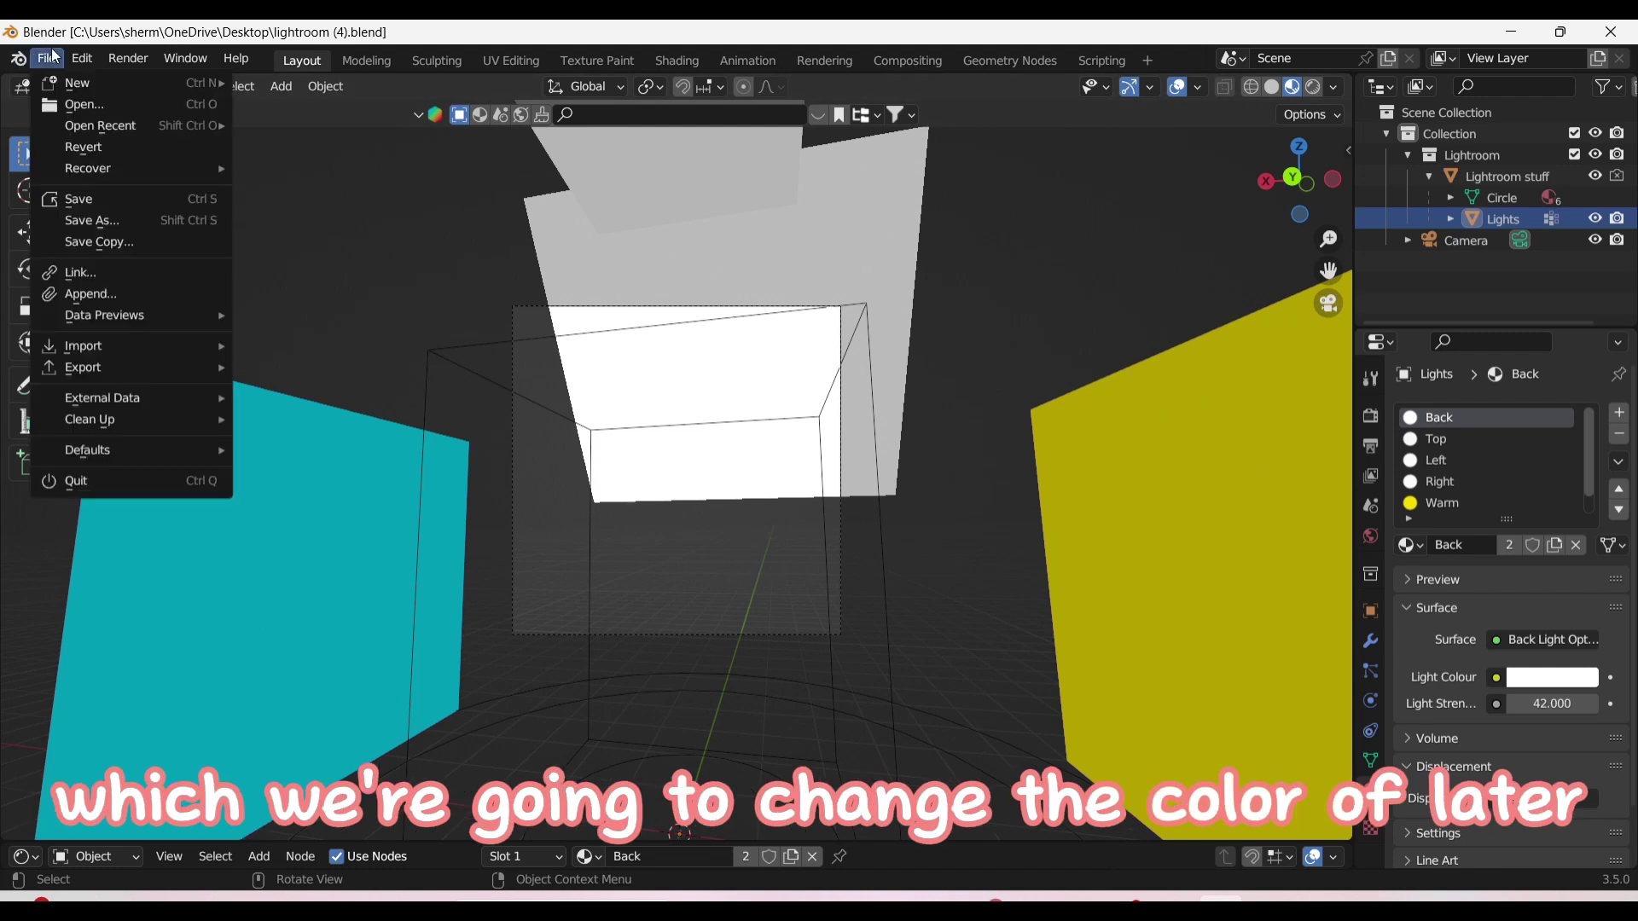
mouse_move(103, 348)
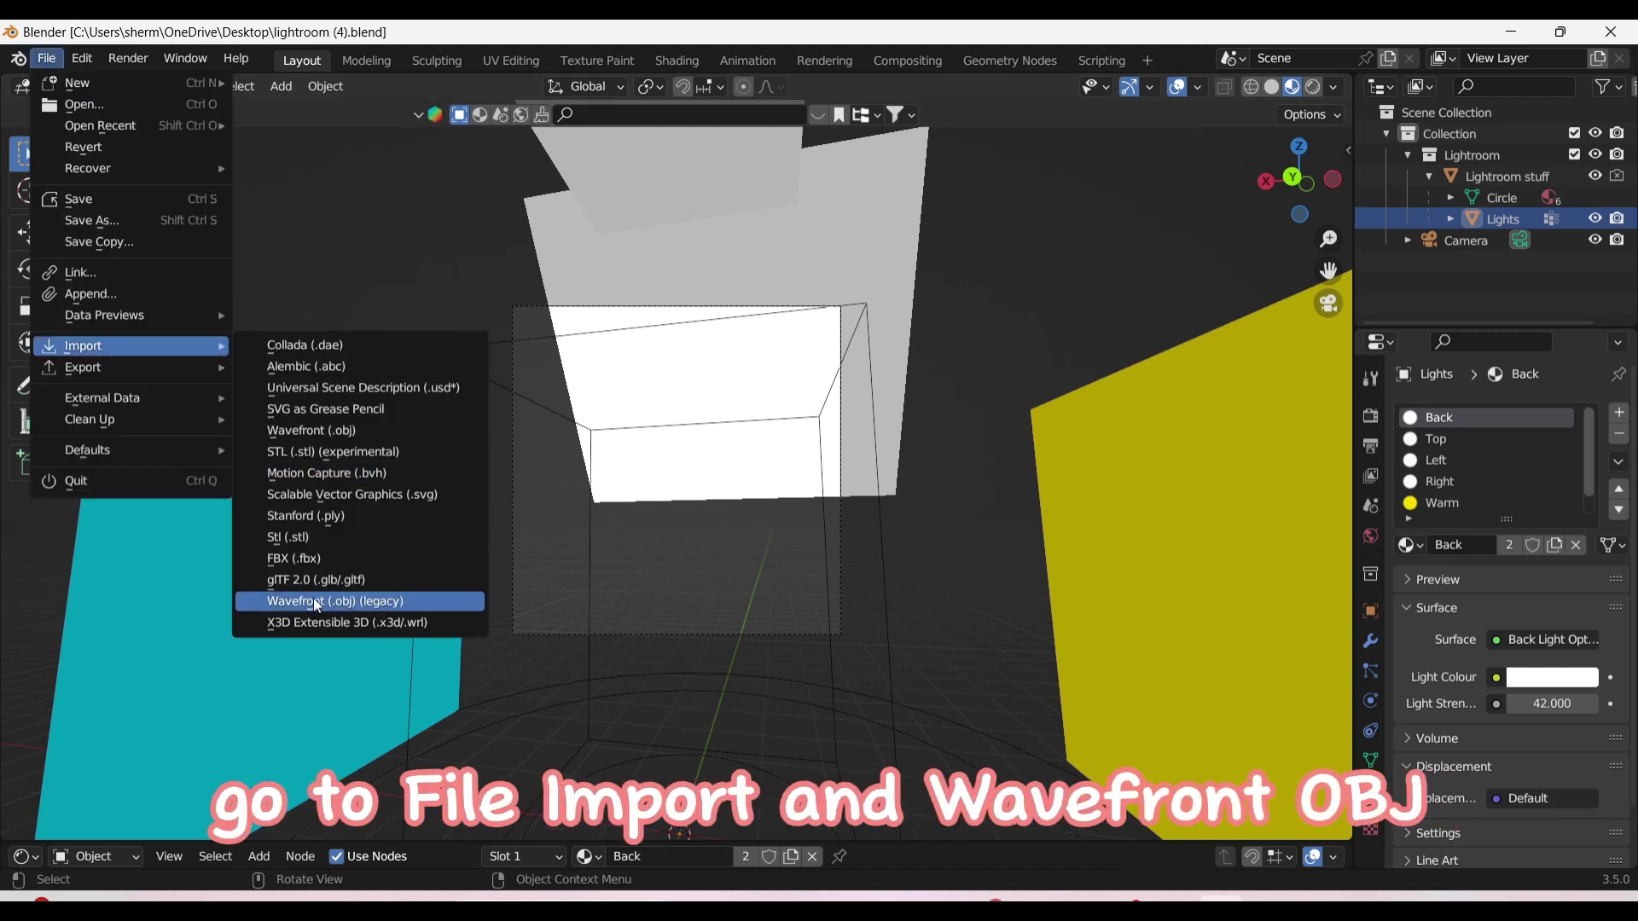
click(373, 602)
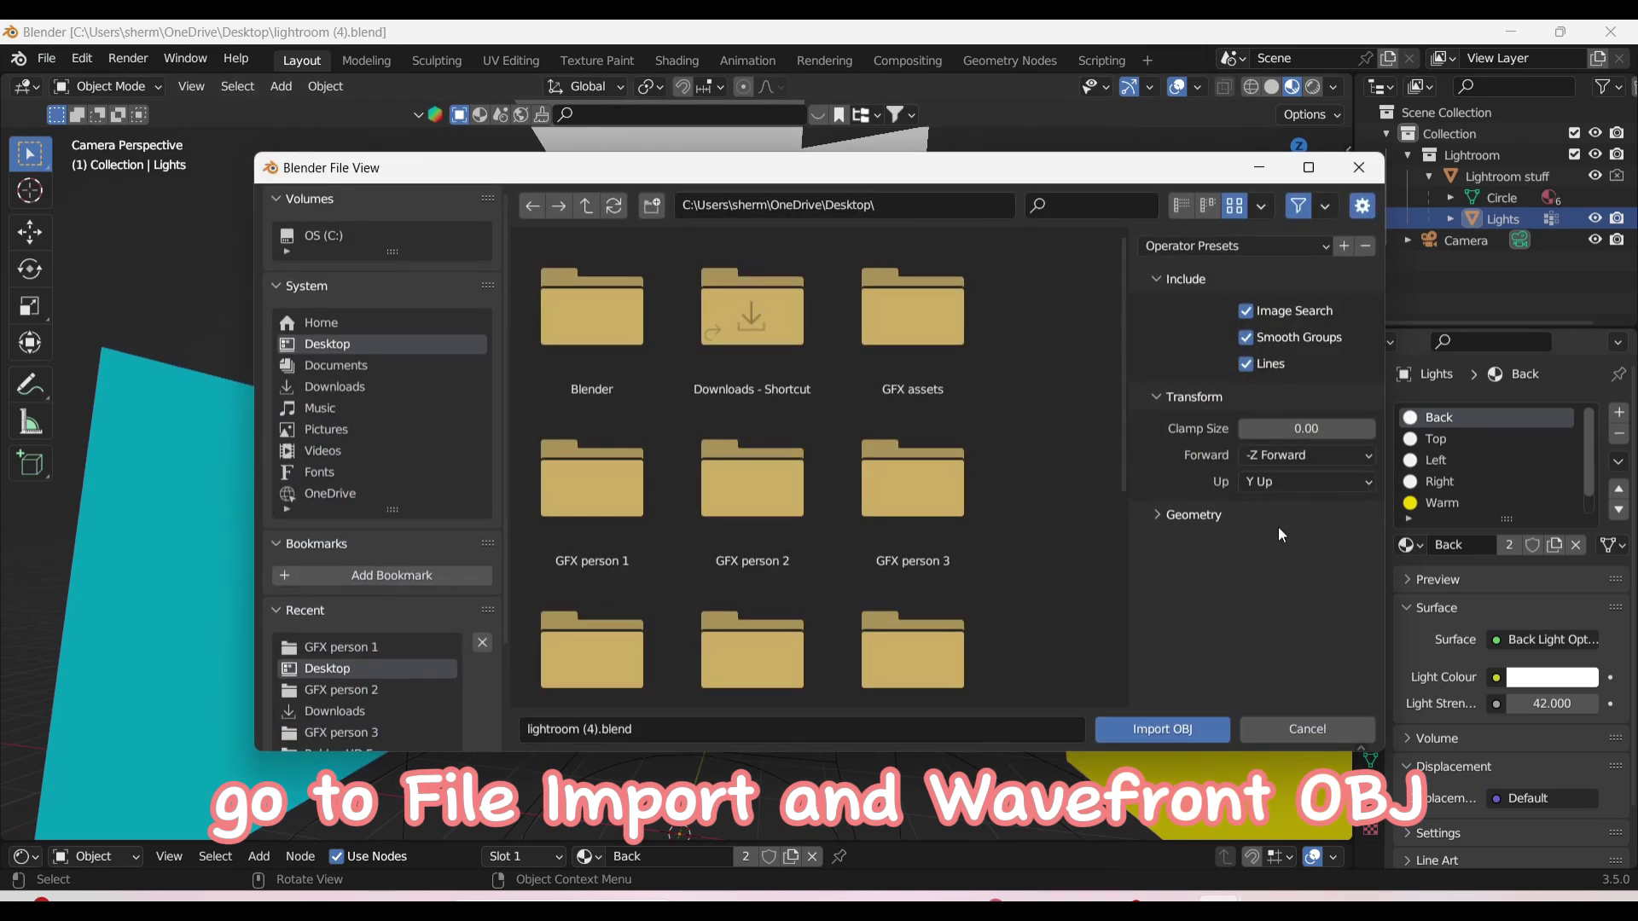
click(1195, 515)
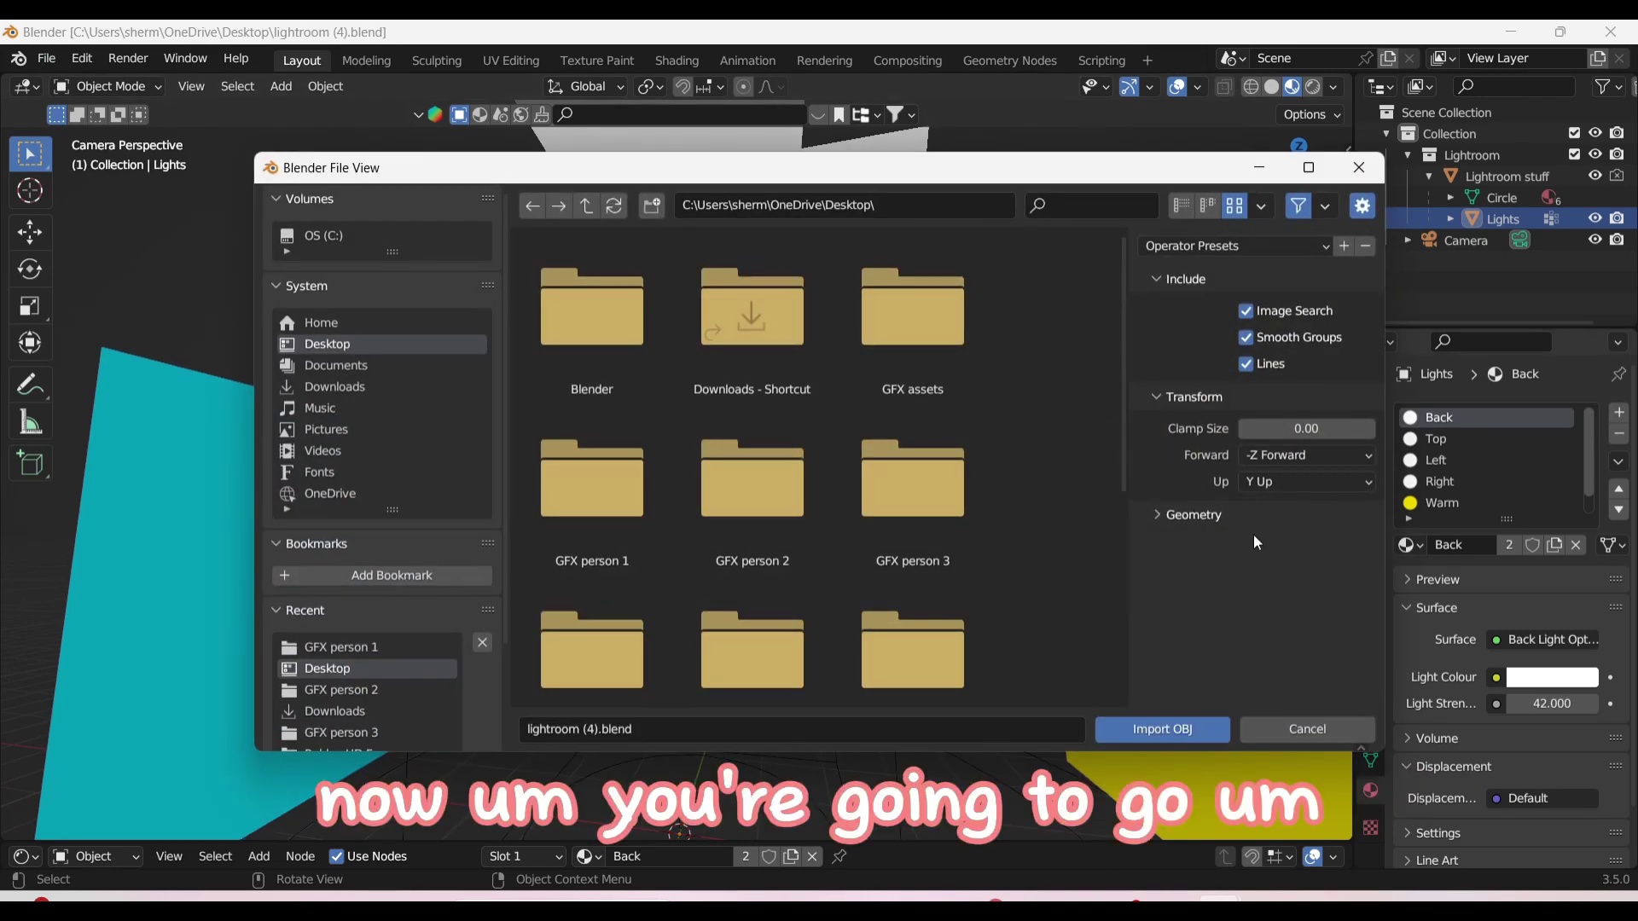
double_click(620, 483)
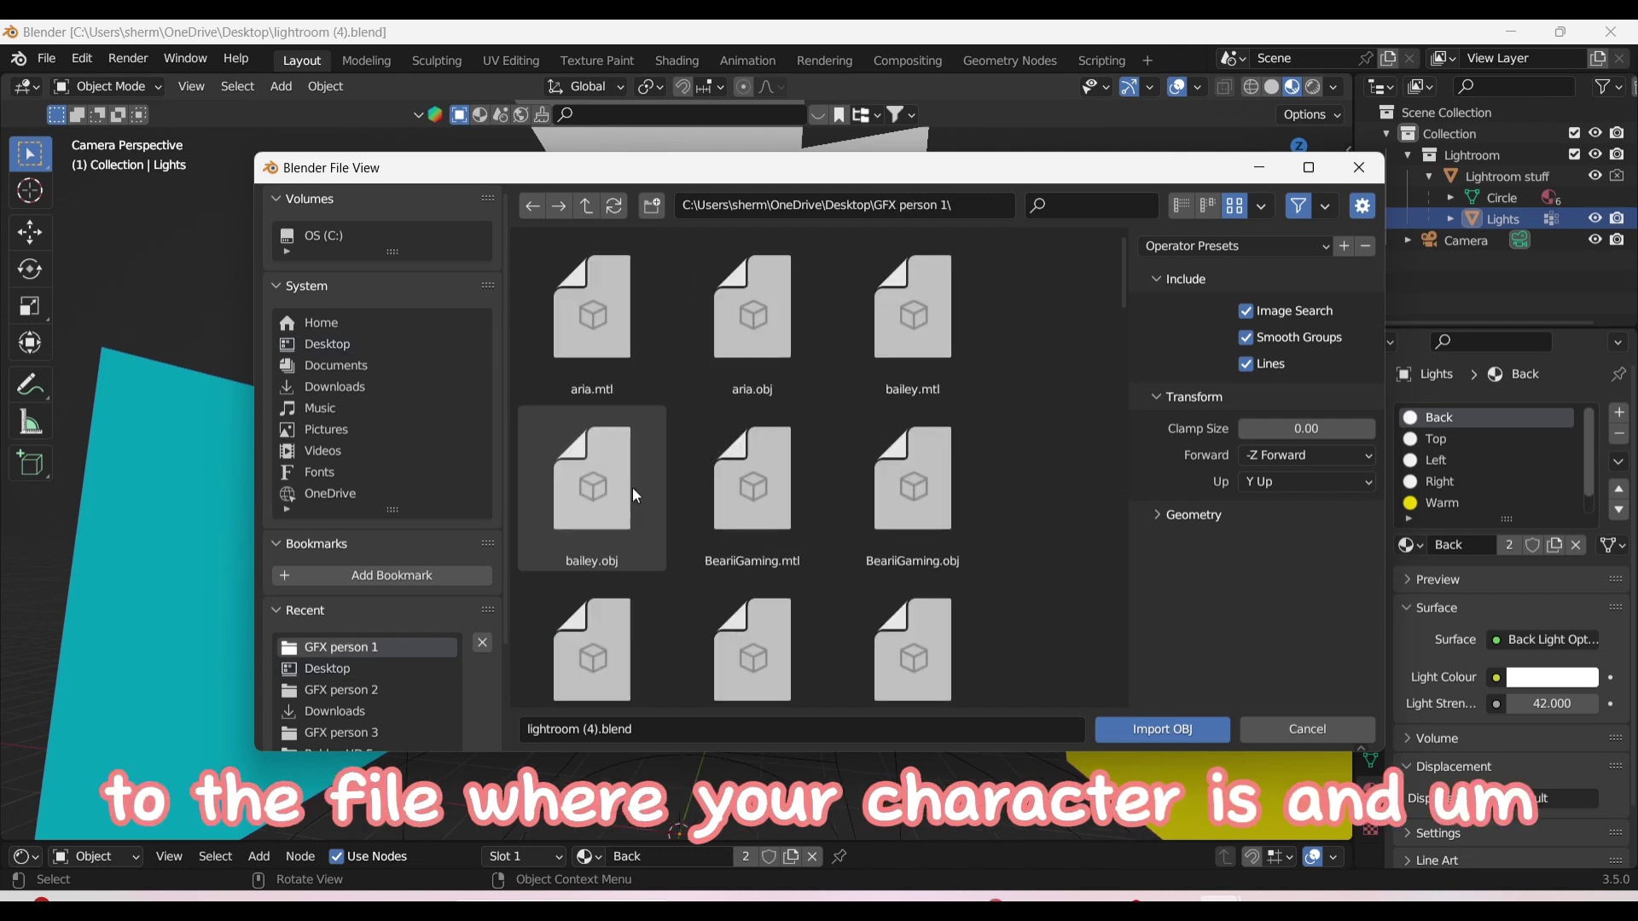
scroll(896, 386, down, 5)
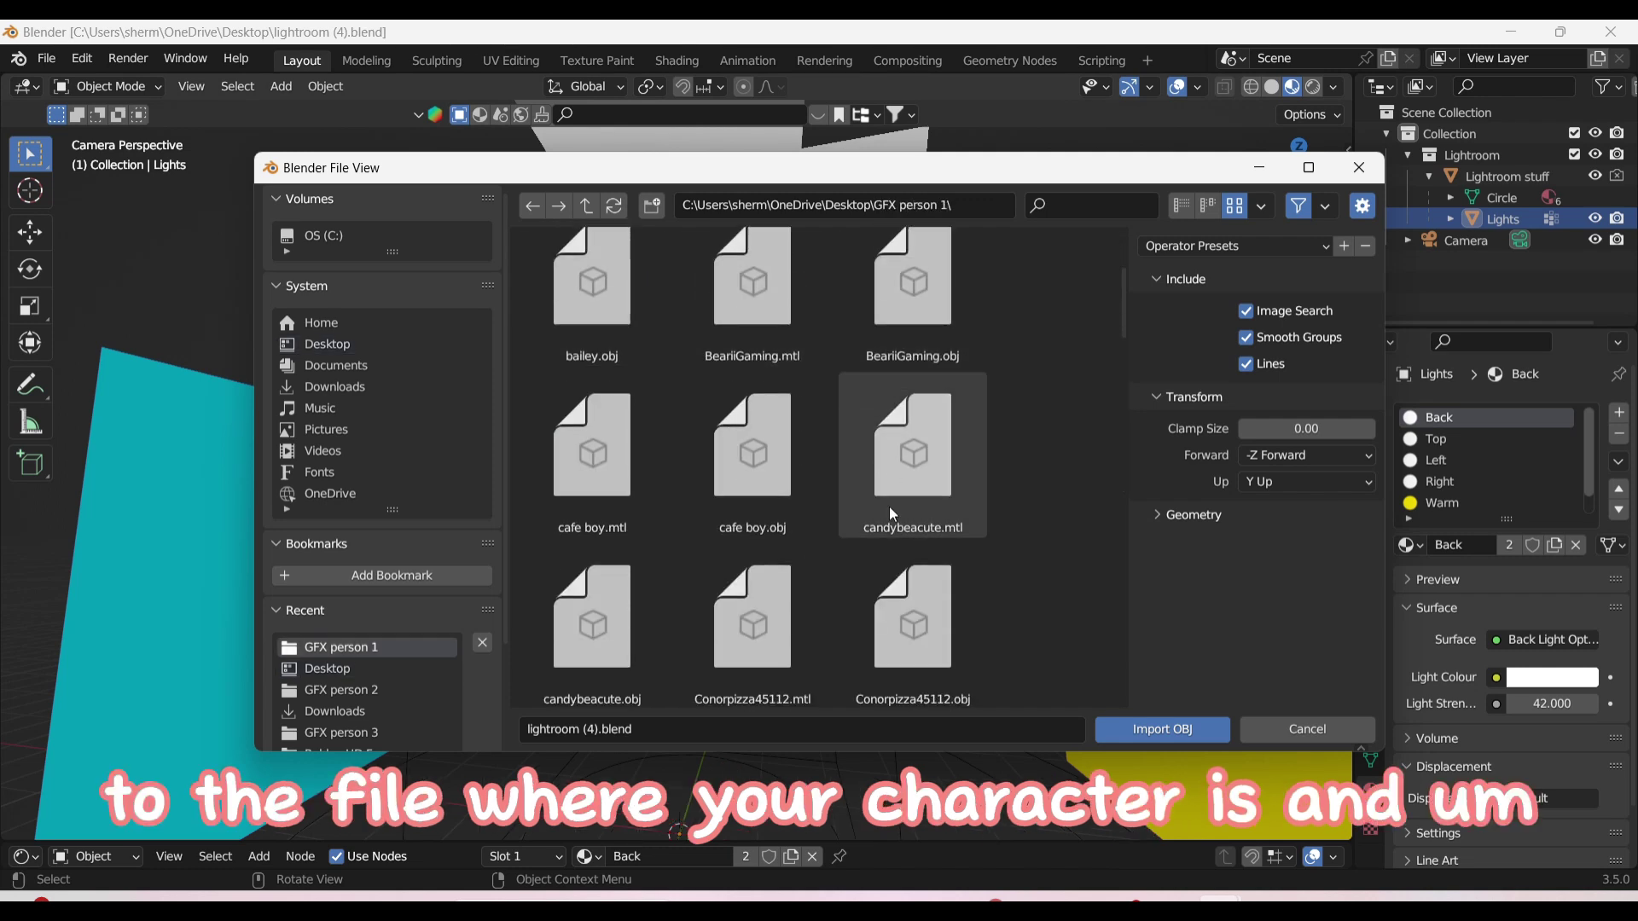
scroll(889, 508, down, 10)
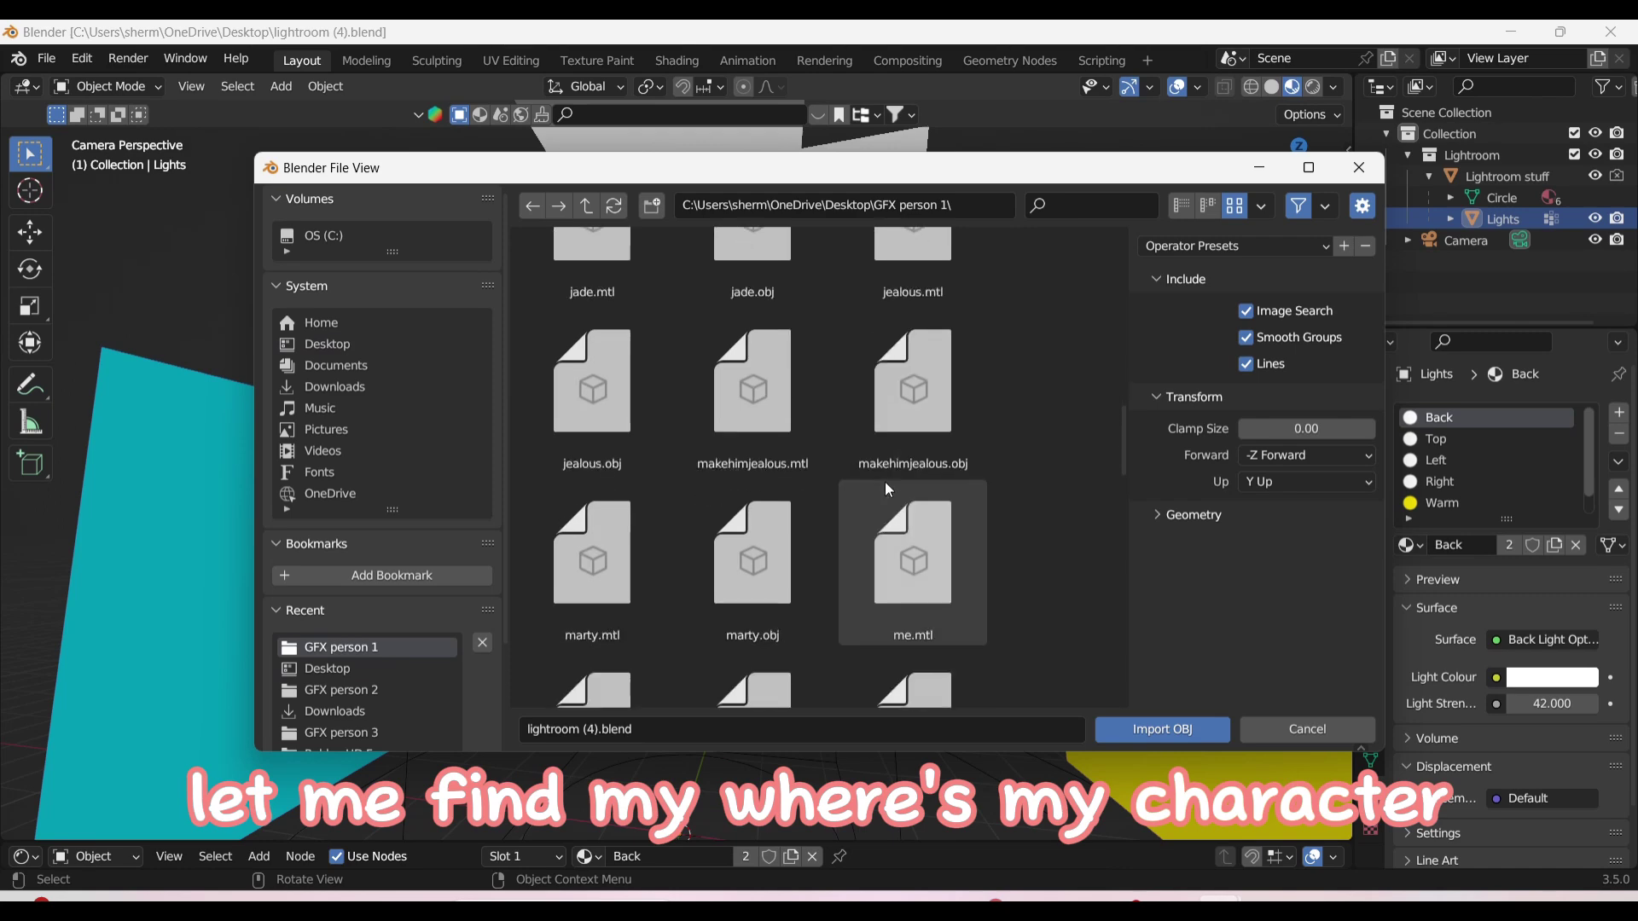
scroll(887, 488, down, 10)
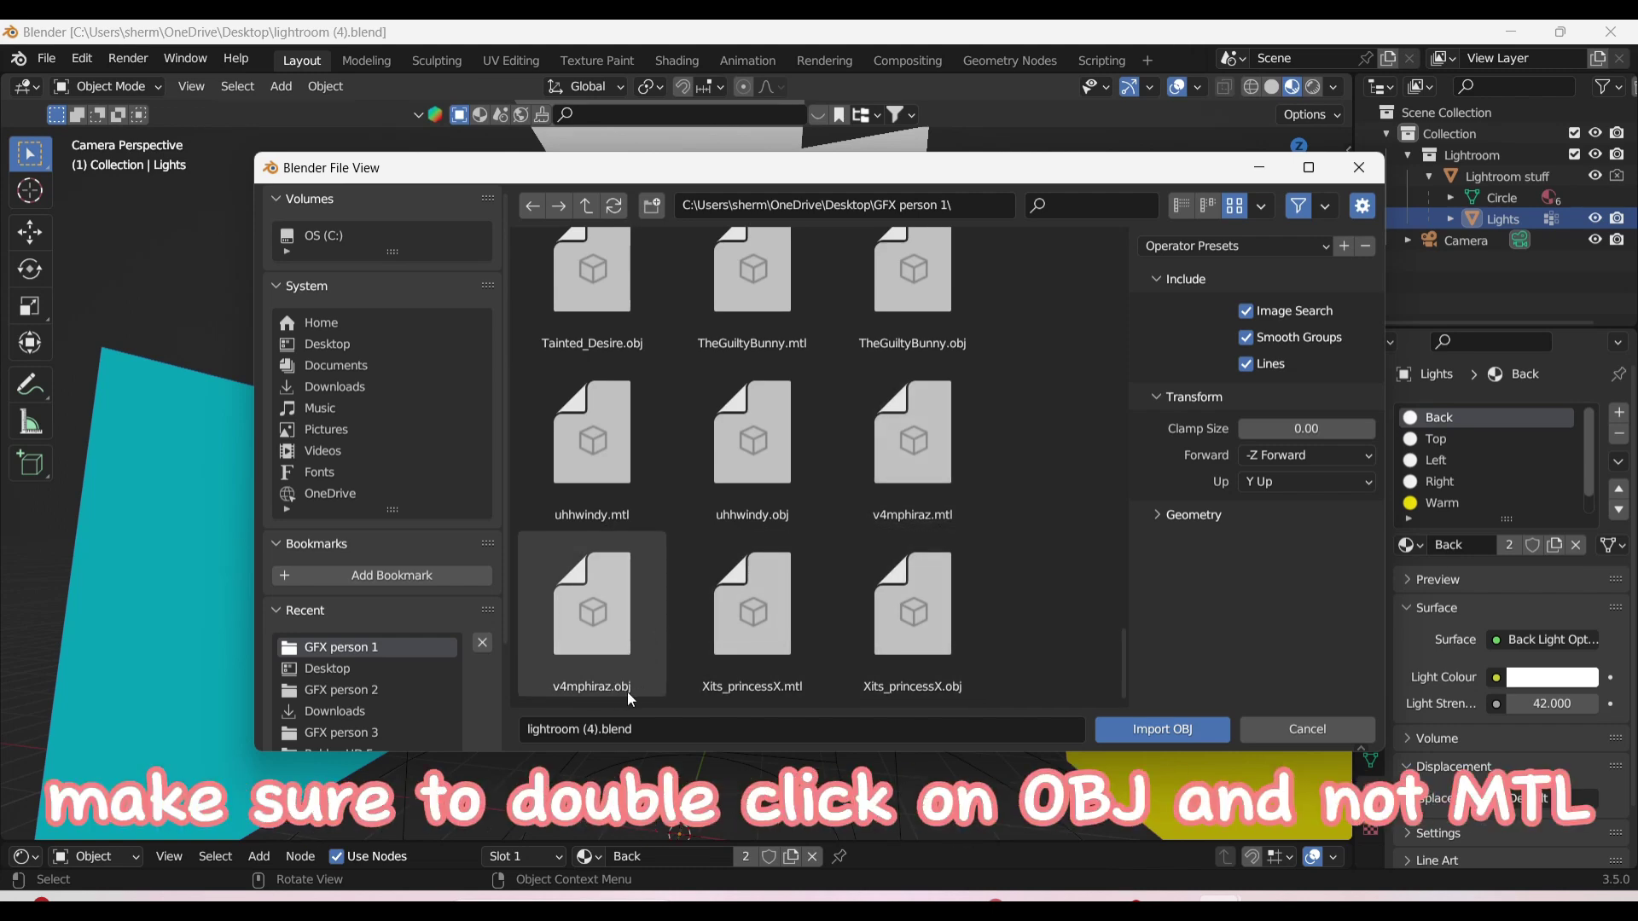
double_click(575, 590)
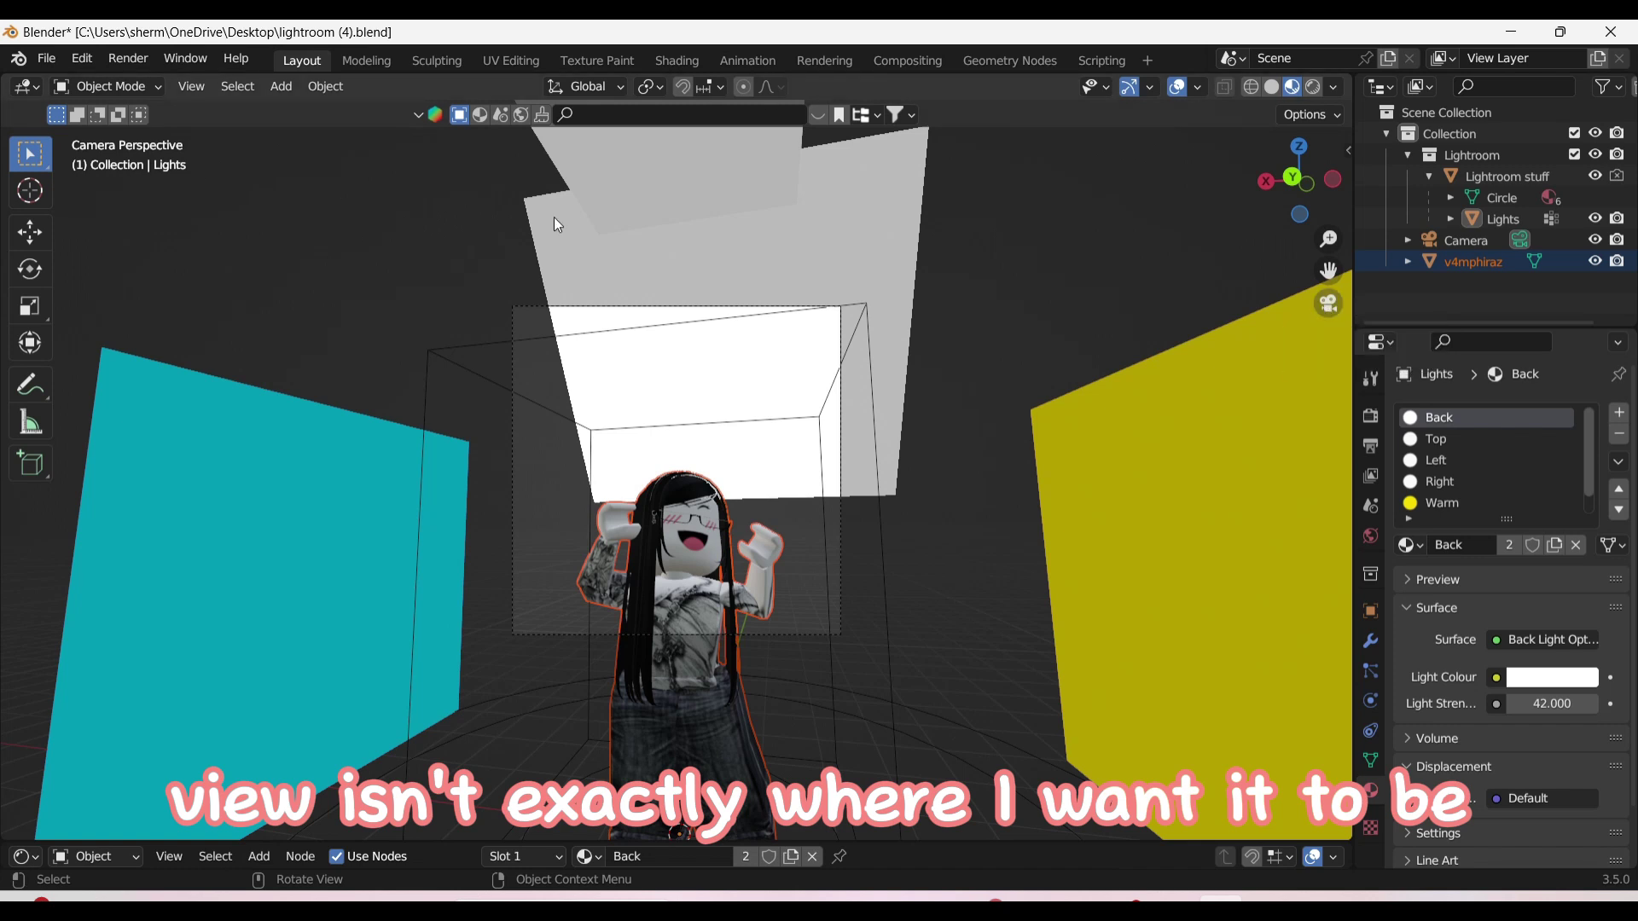
Use Walk Navigation to reframe the camera closer and at an angle so the character's upper body fills the frame
click(191, 86)
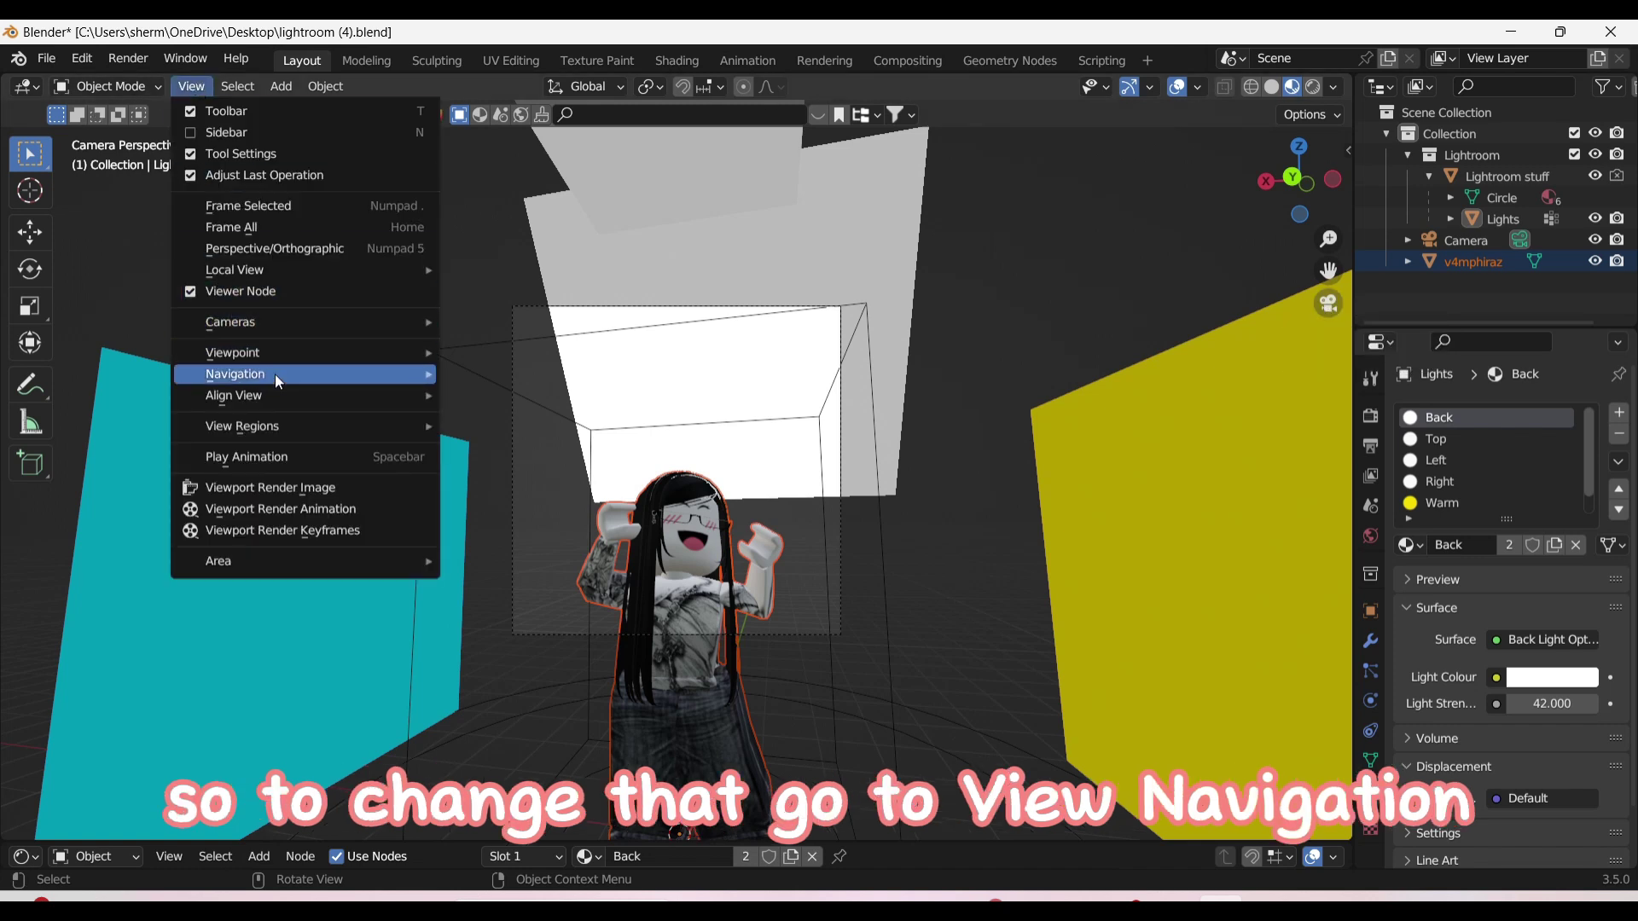
mouse_move(278, 377)
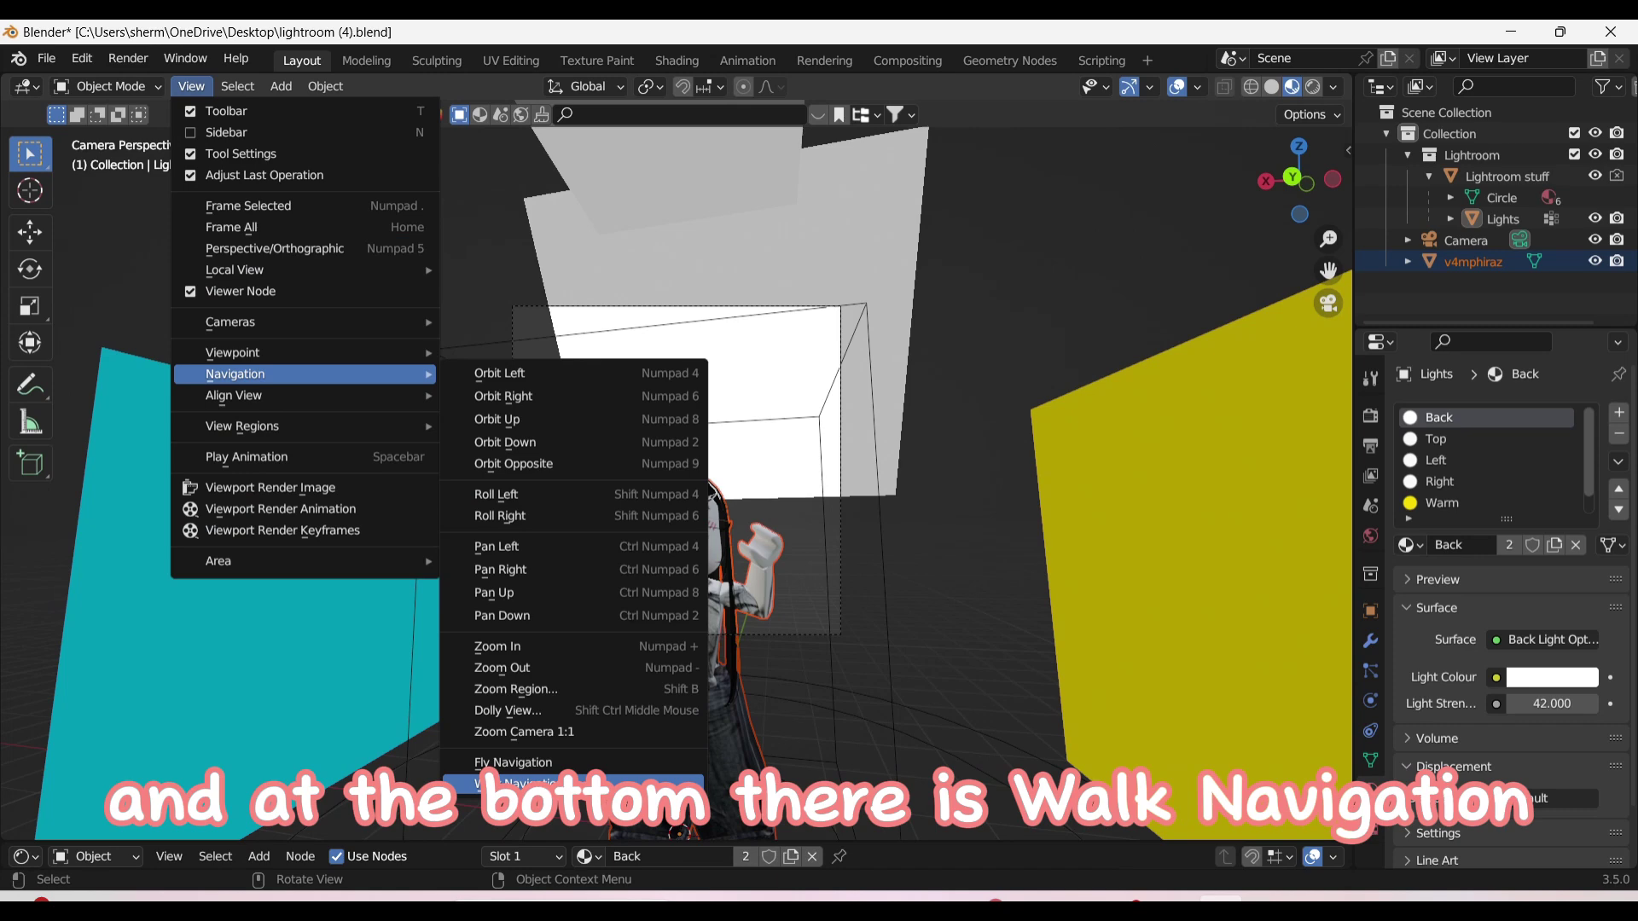
click(511, 783)
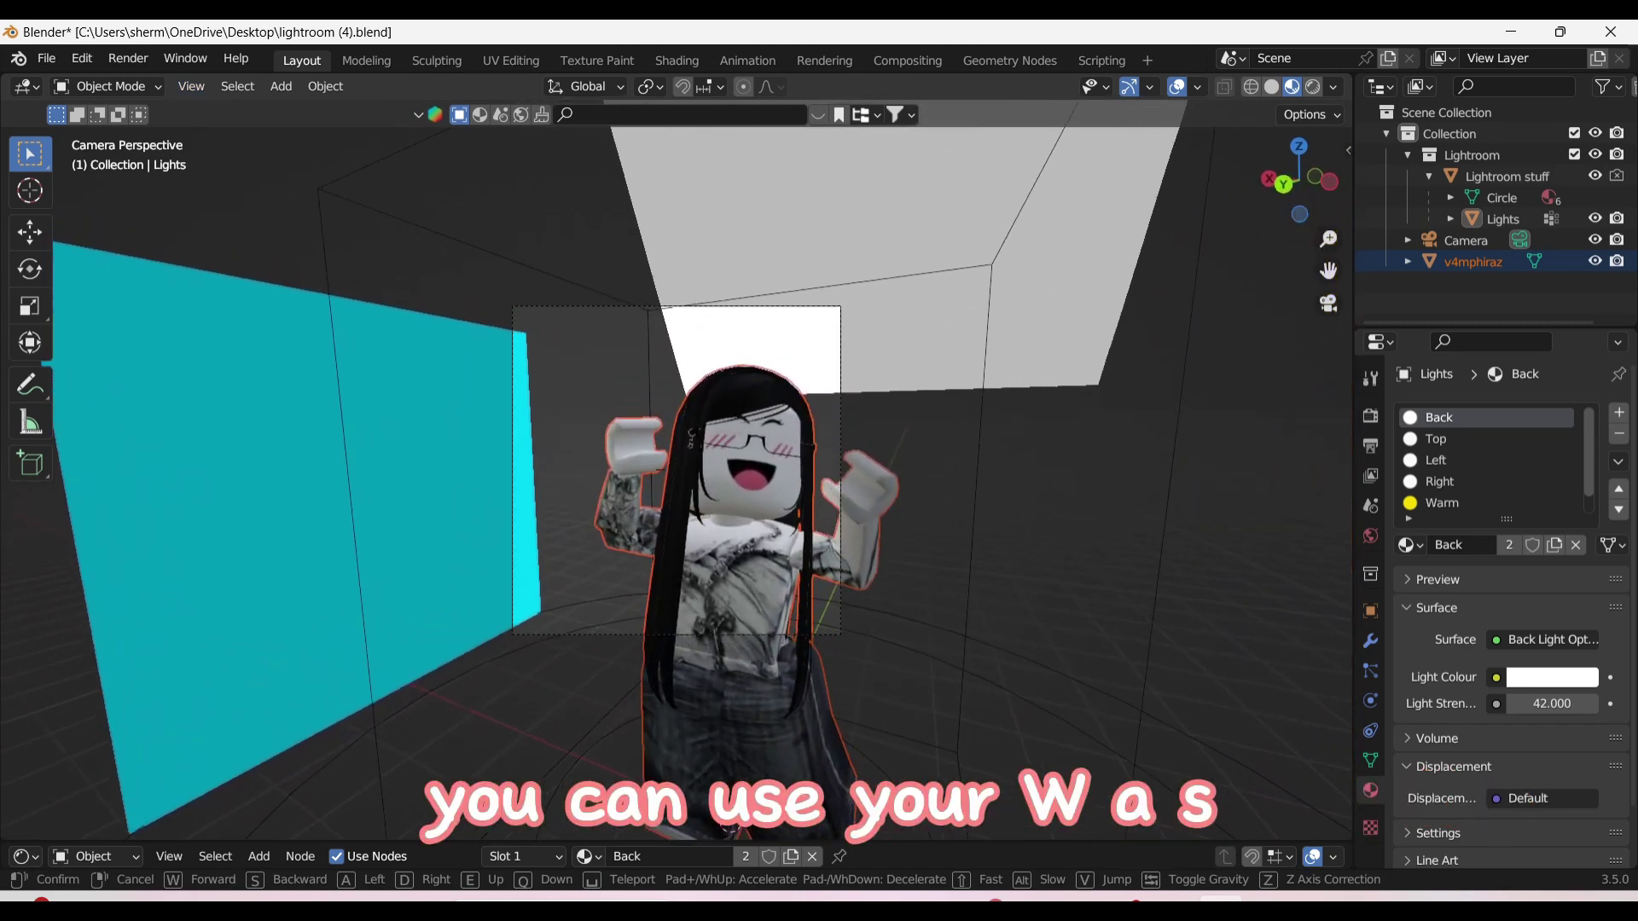
key(s)
key(w)
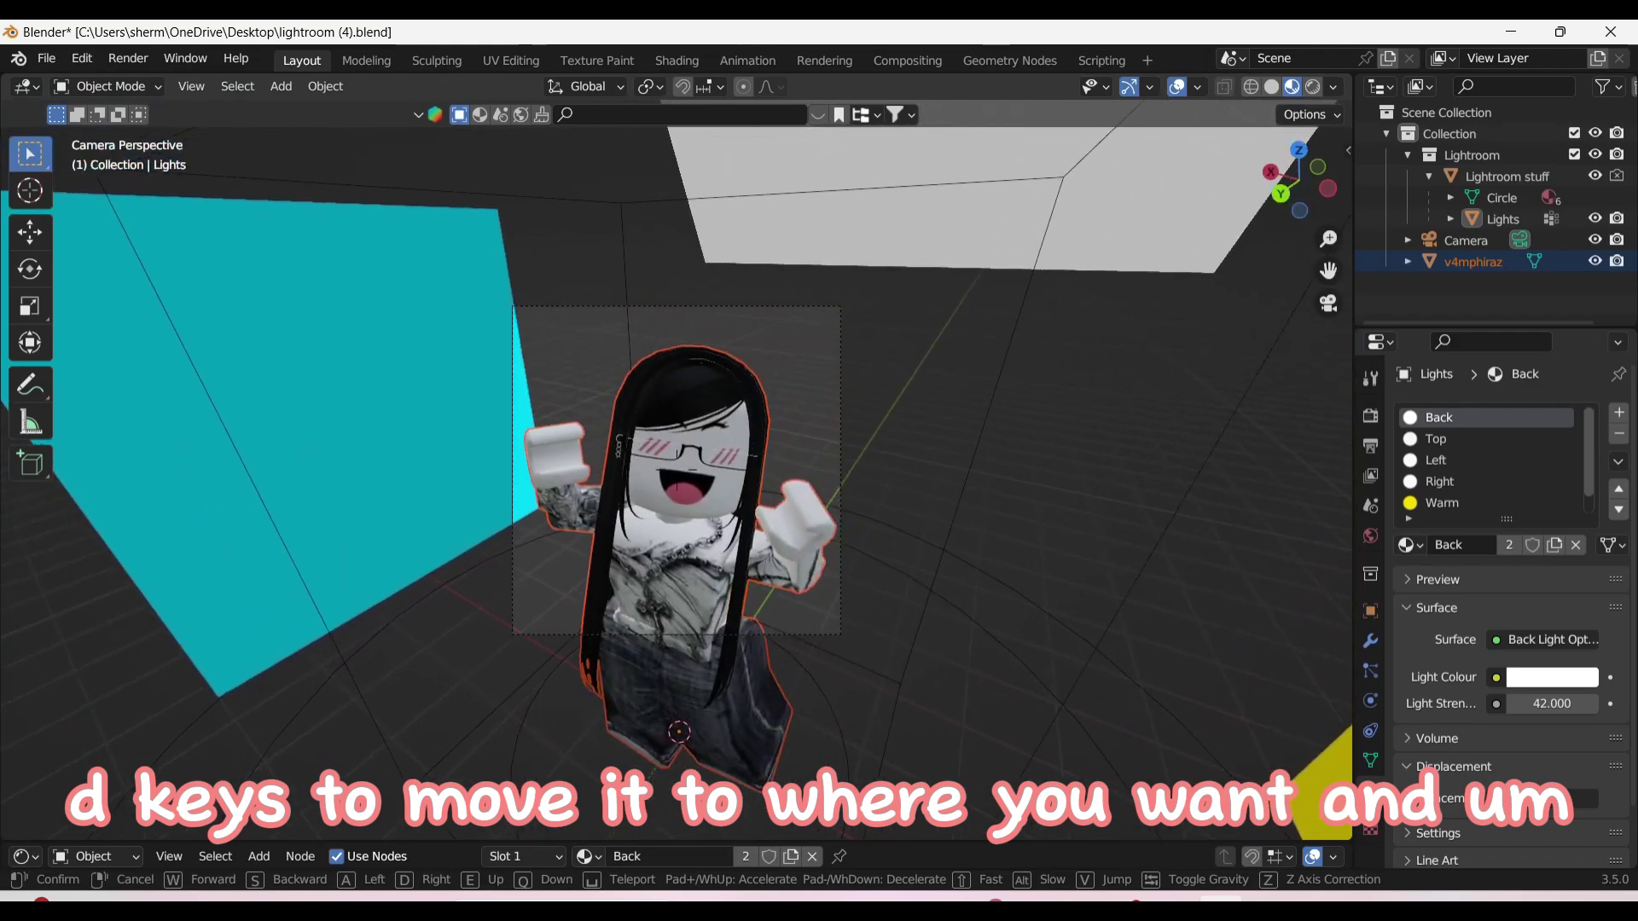
key(w)
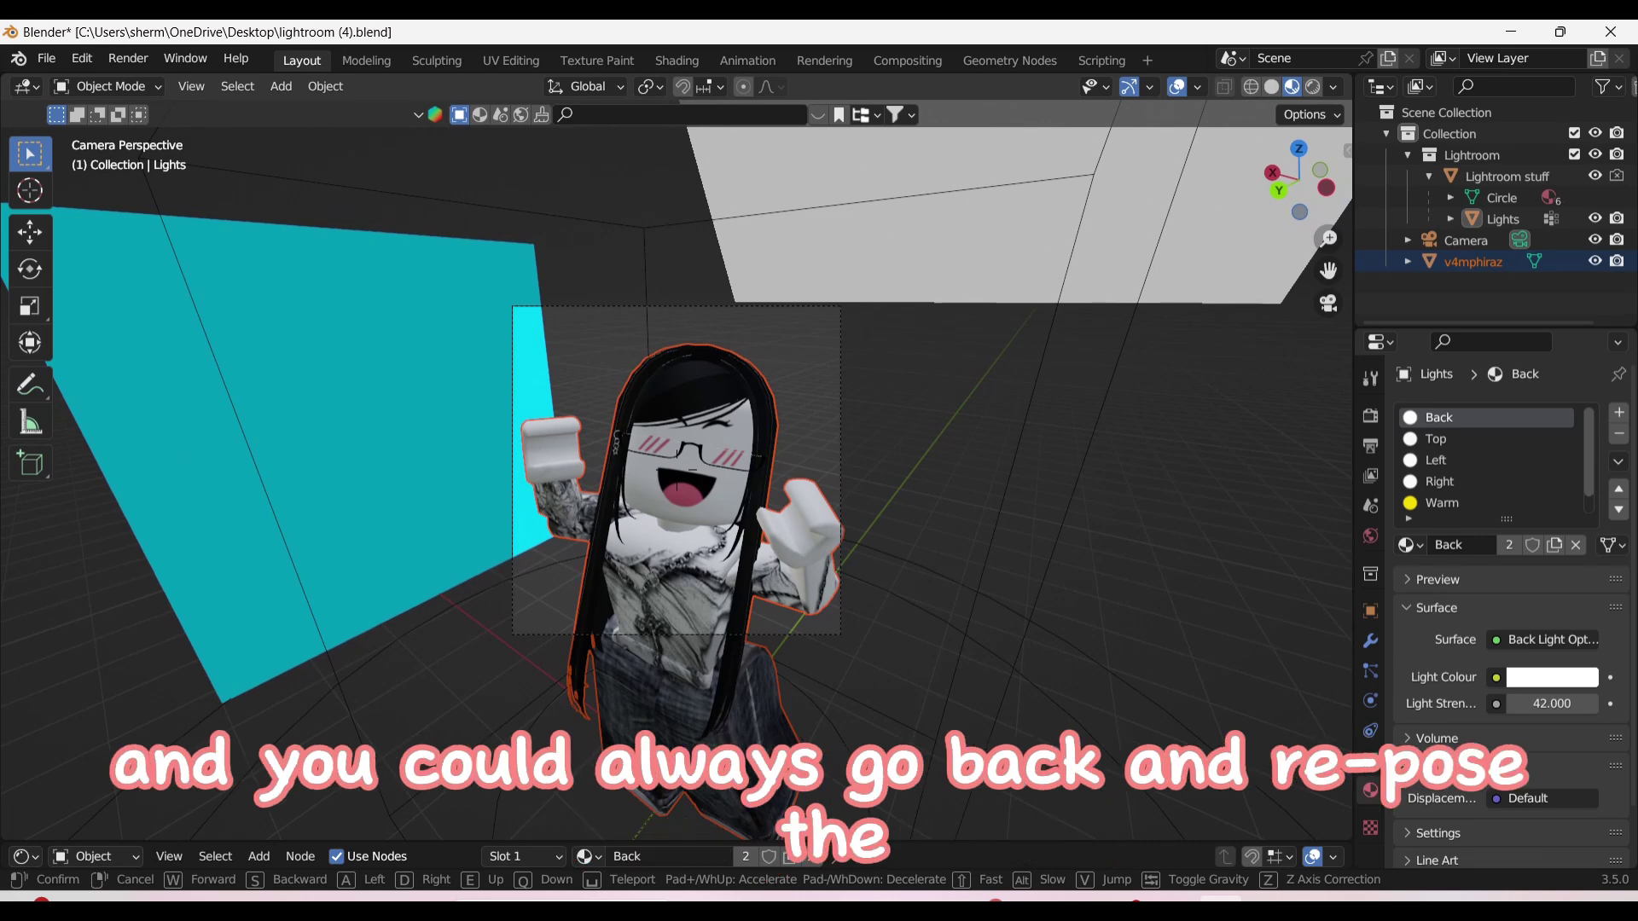
key(Return)
click(983, 485)
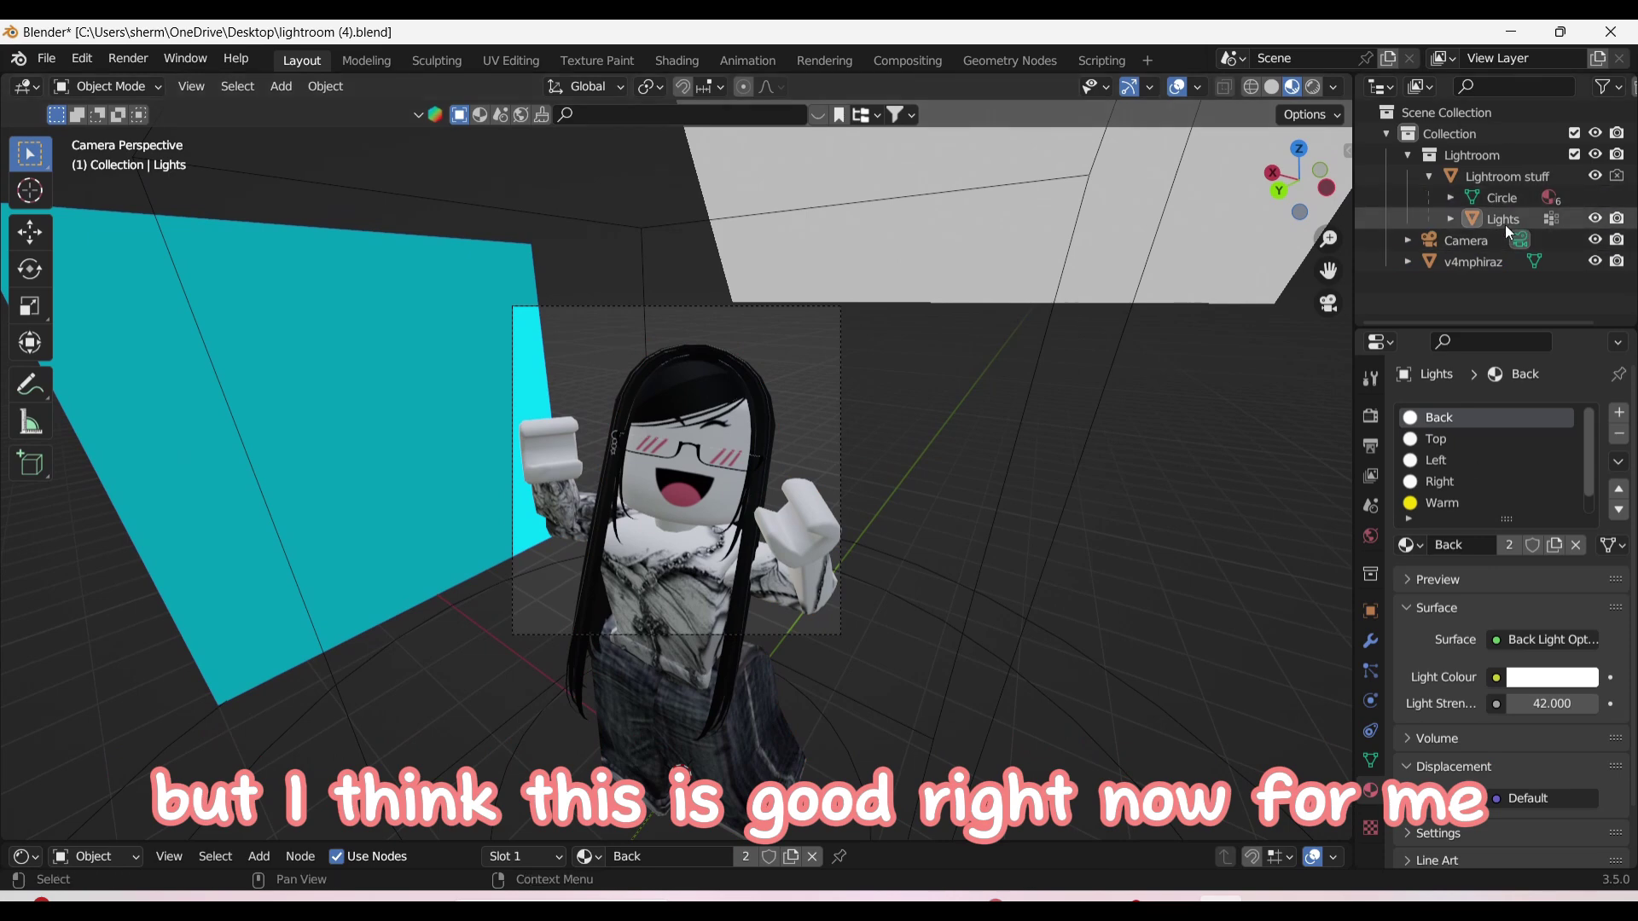
Set the Lights object's Warm material color to light pink with hue 0.934 and saturation 0.410
click(1465, 219)
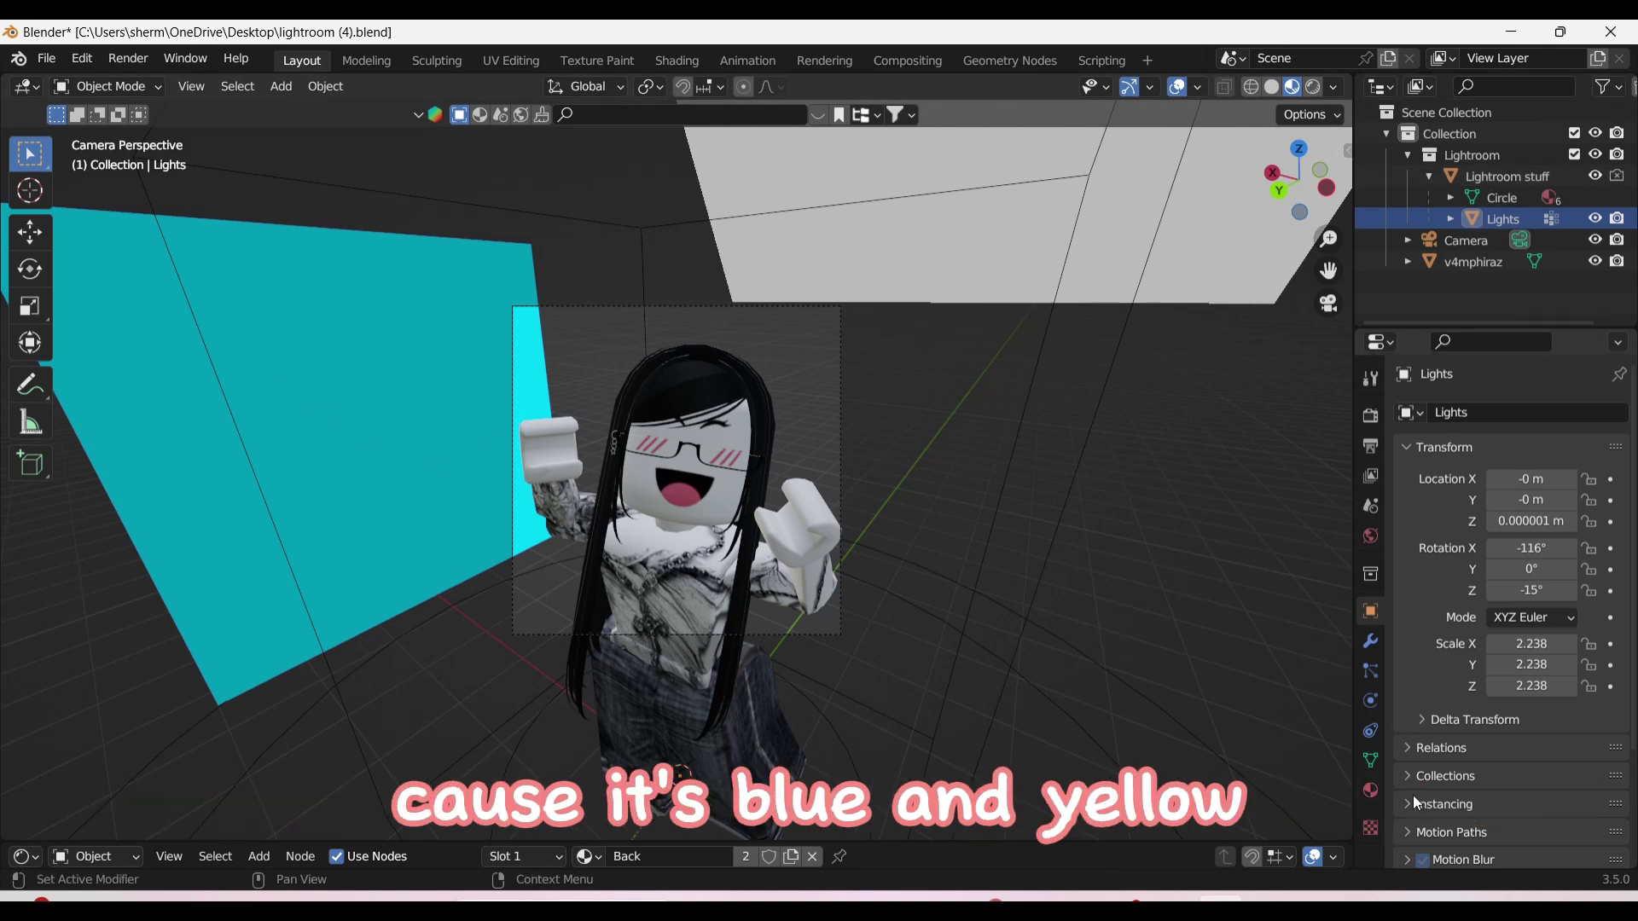
click(1370, 790)
scroll(1530, 472, down, 1)
click(1530, 474)
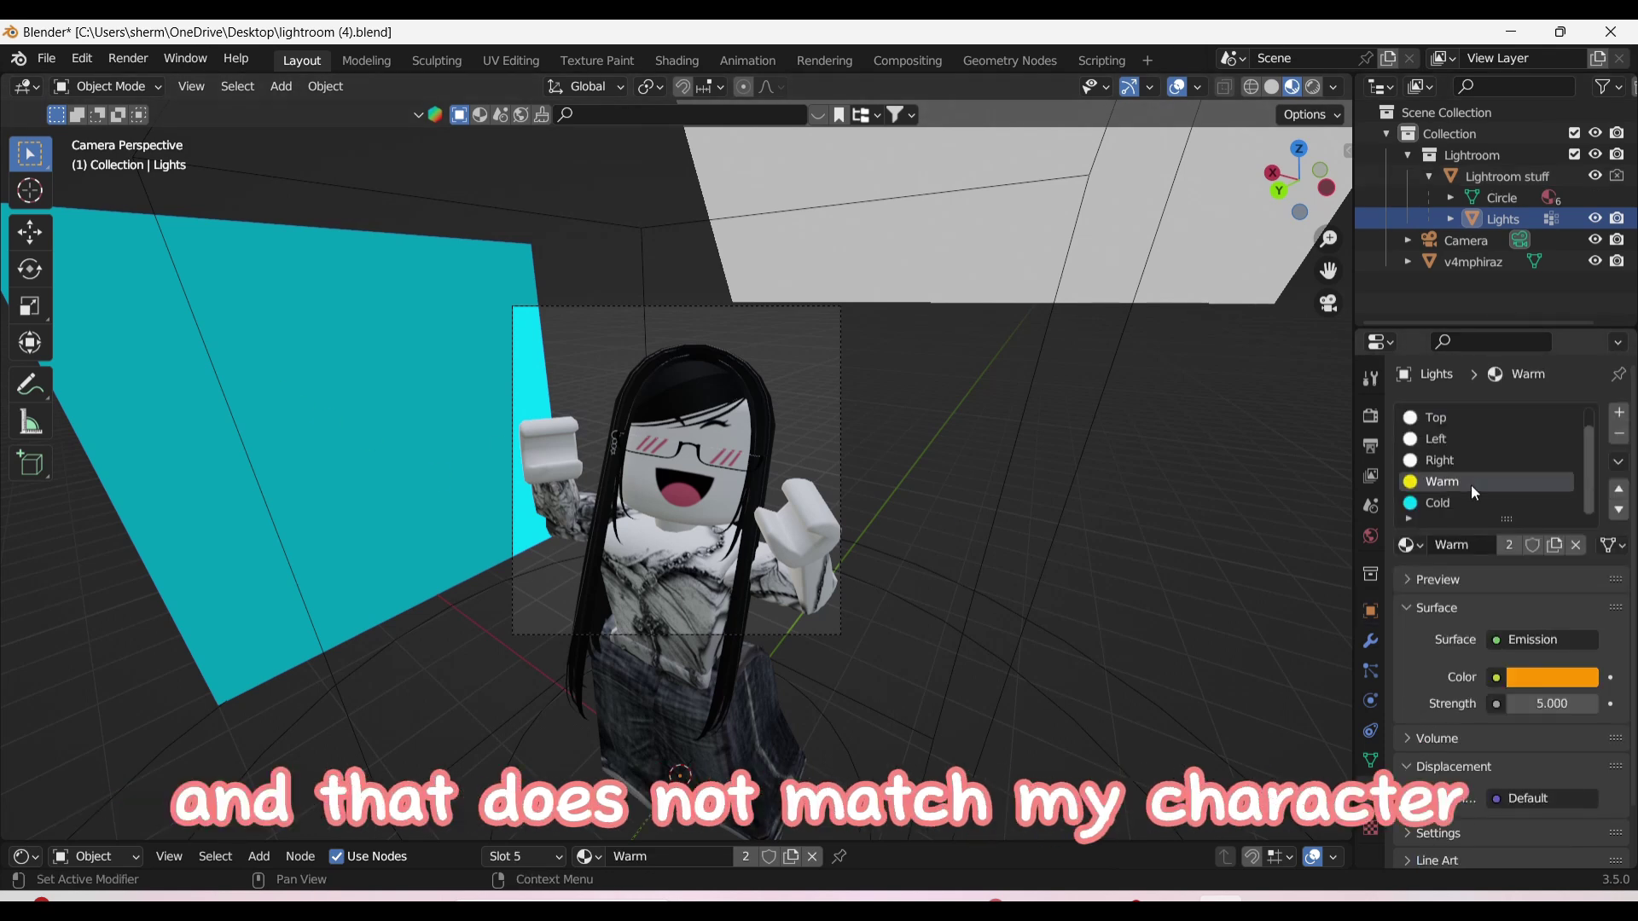
click(1529, 683)
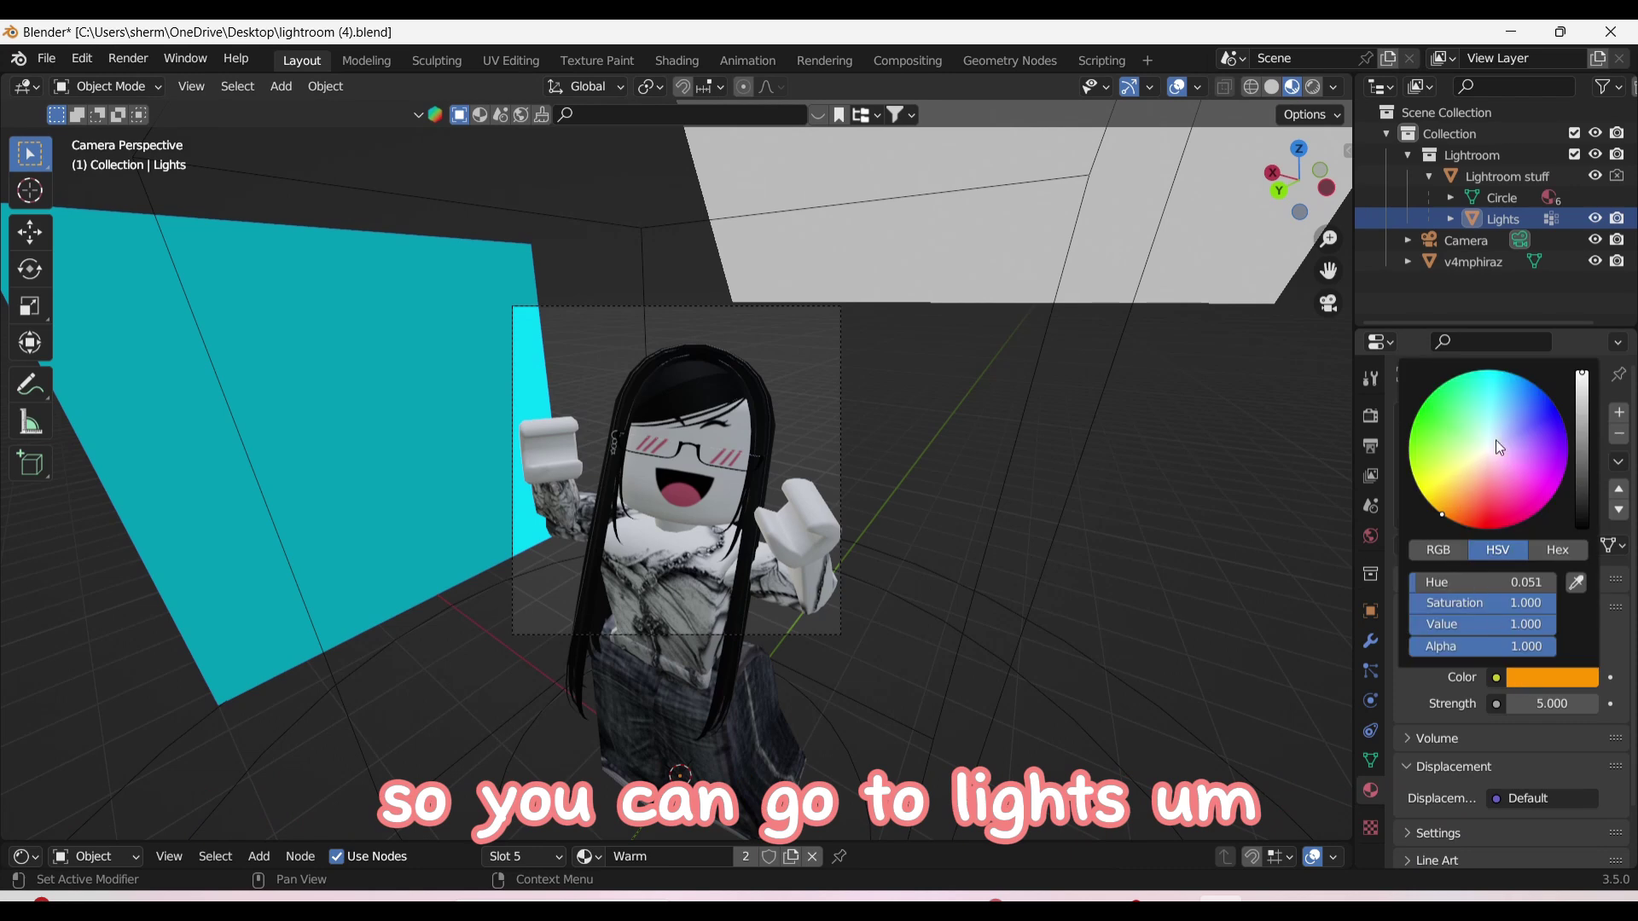
click(1495, 464)
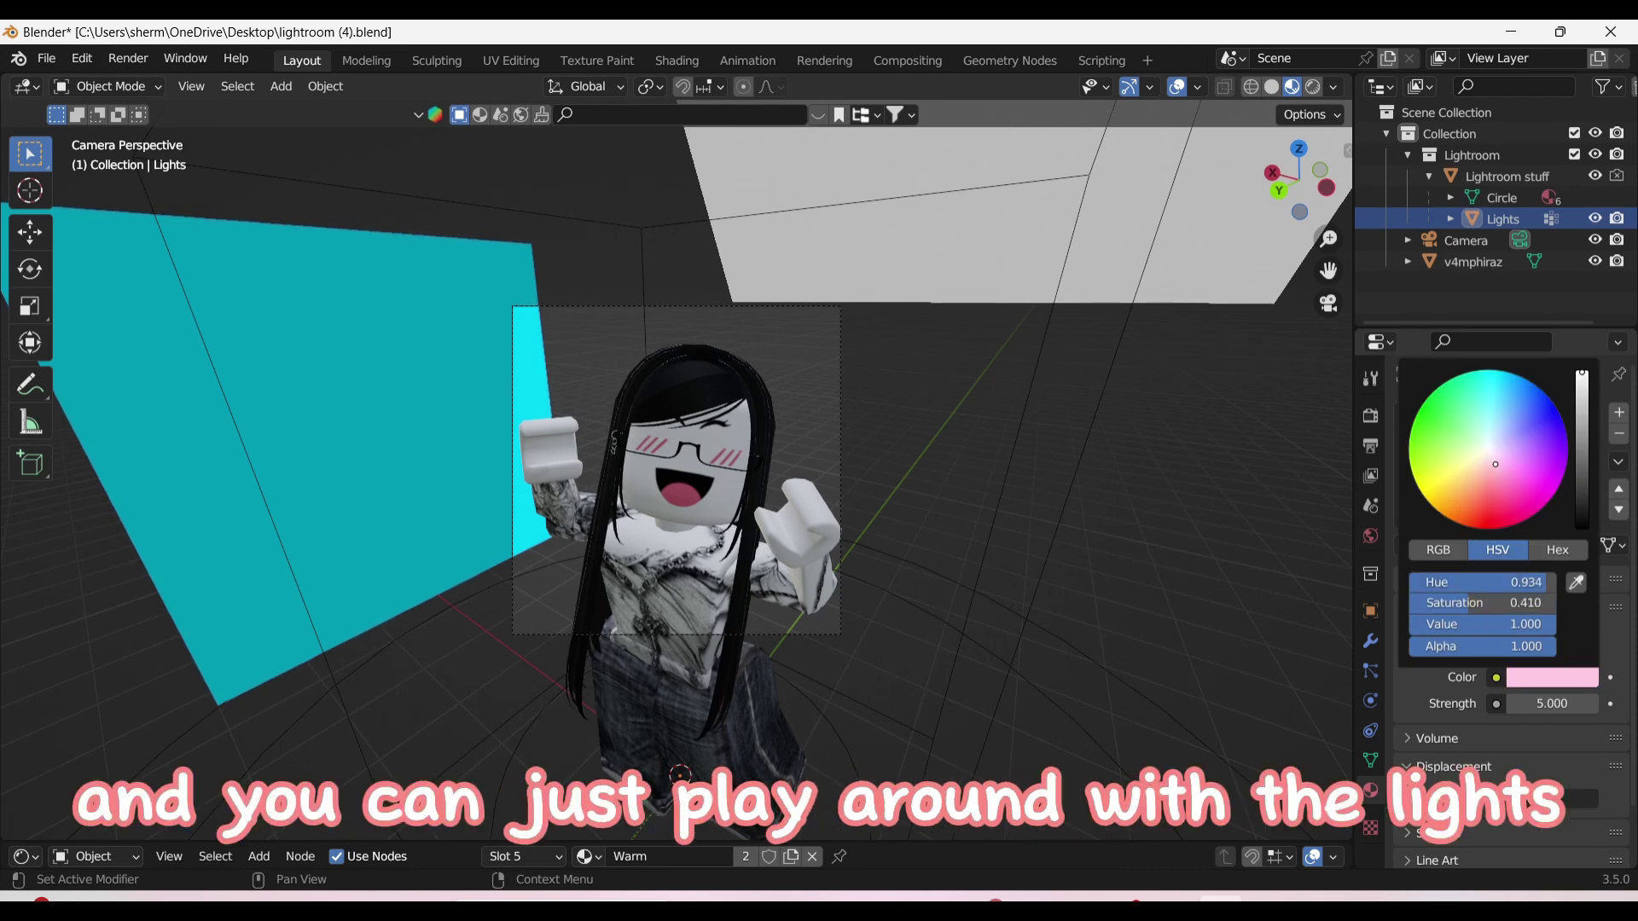
Set the Cold light material's color to near-white with hue 0.718 and saturation 0.061, and select the Left light material
click(1507, 512)
click(1571, 679)
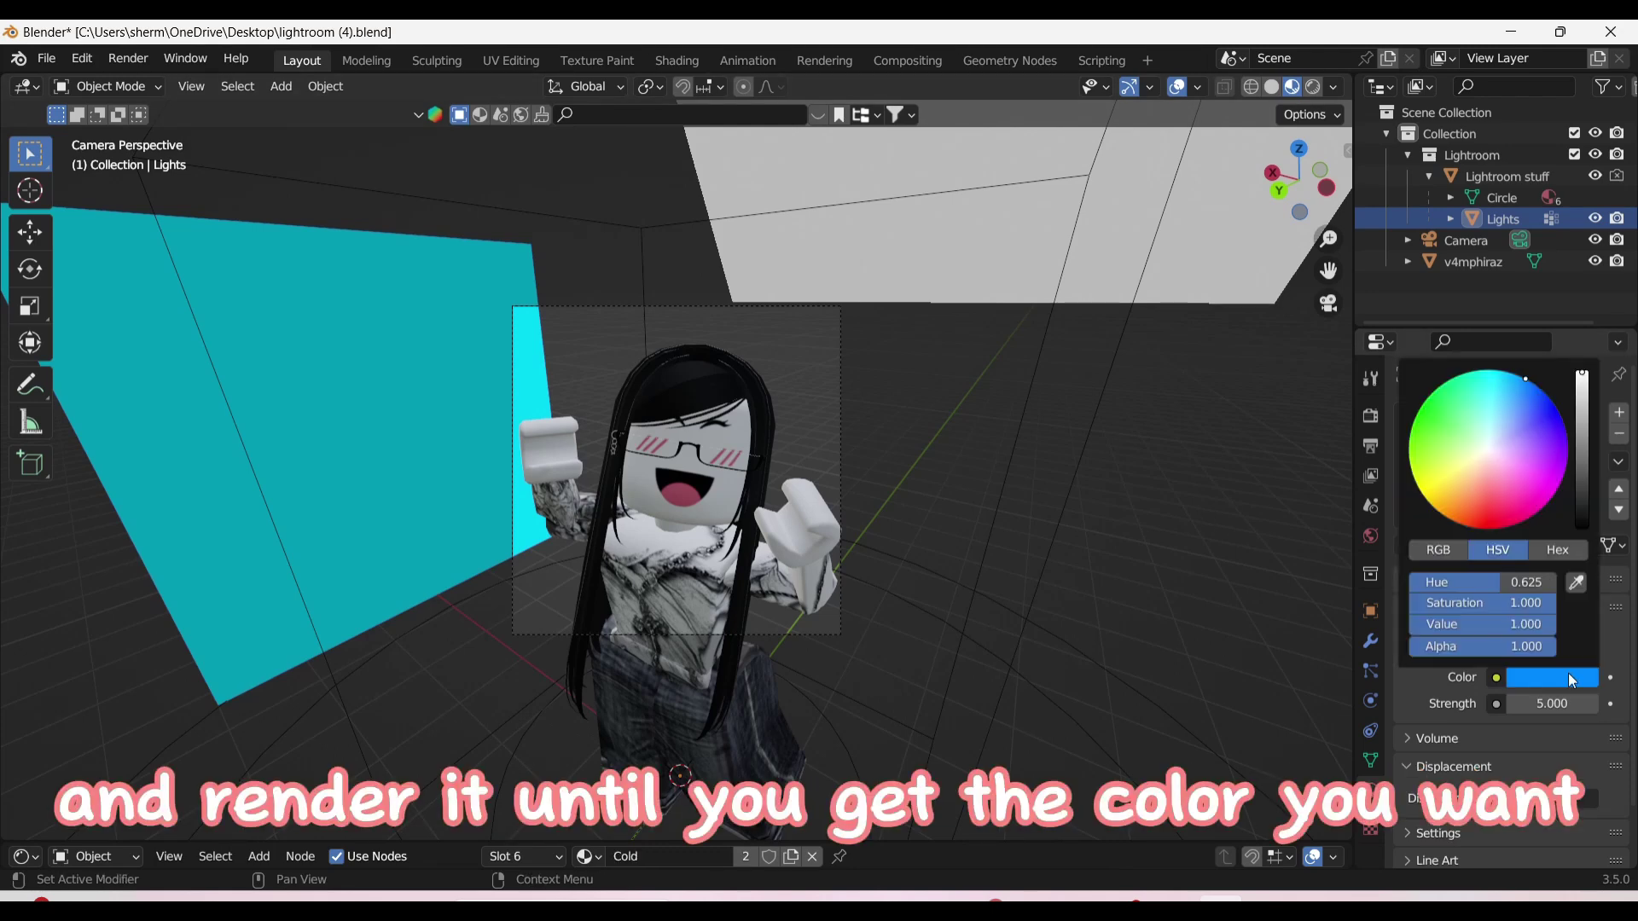
drag(1502, 510, 1486, 452)
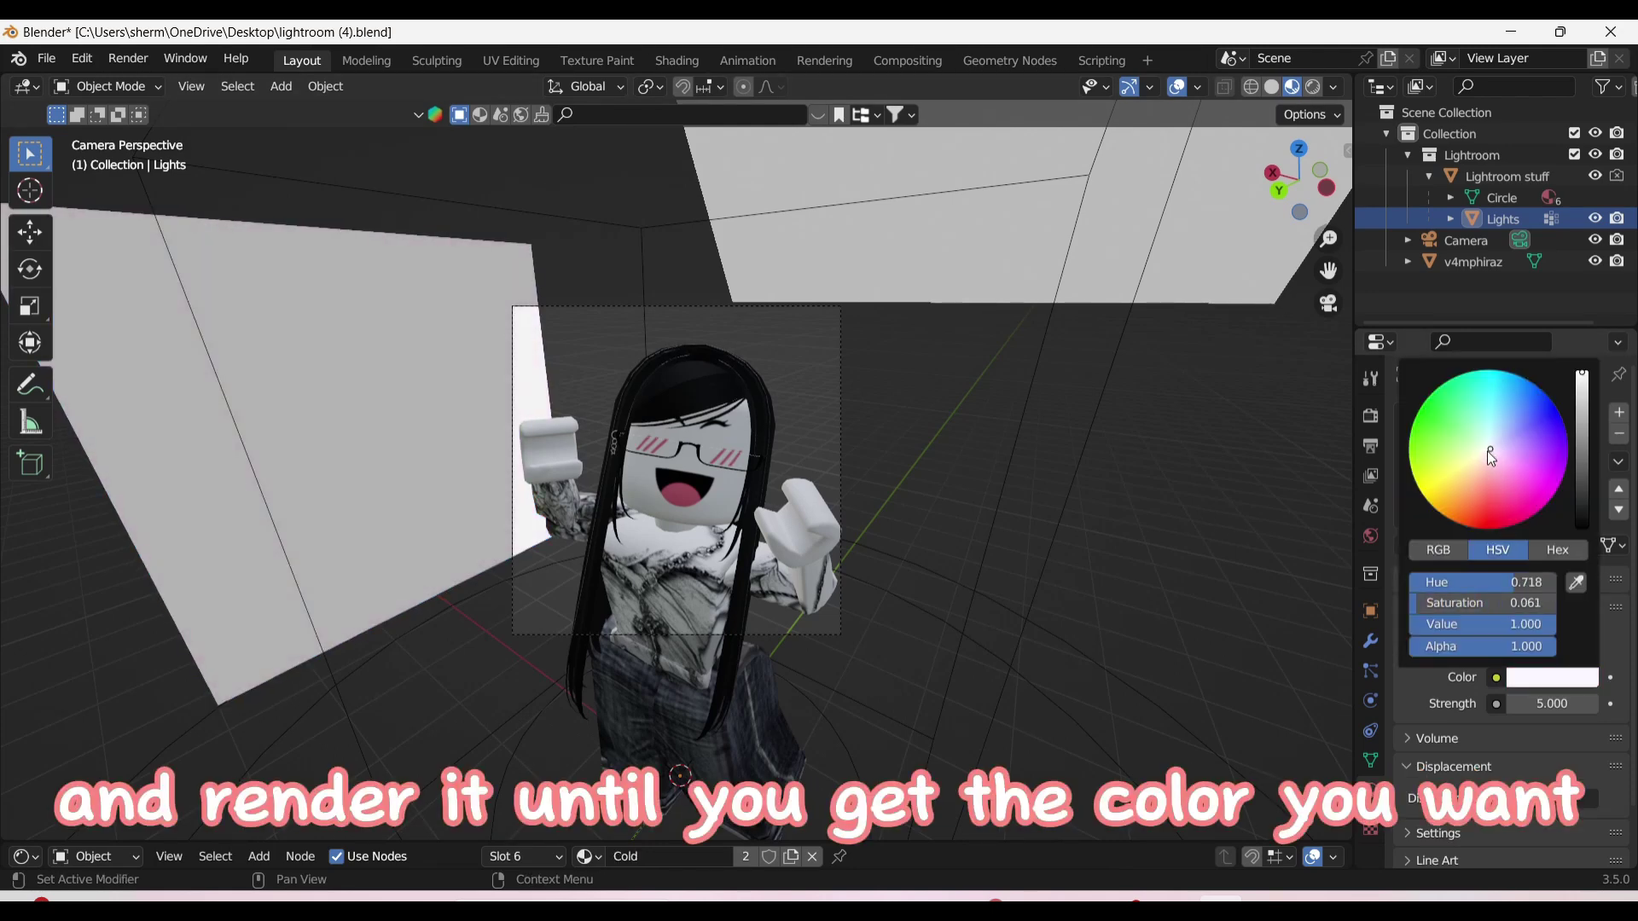
click(1458, 439)
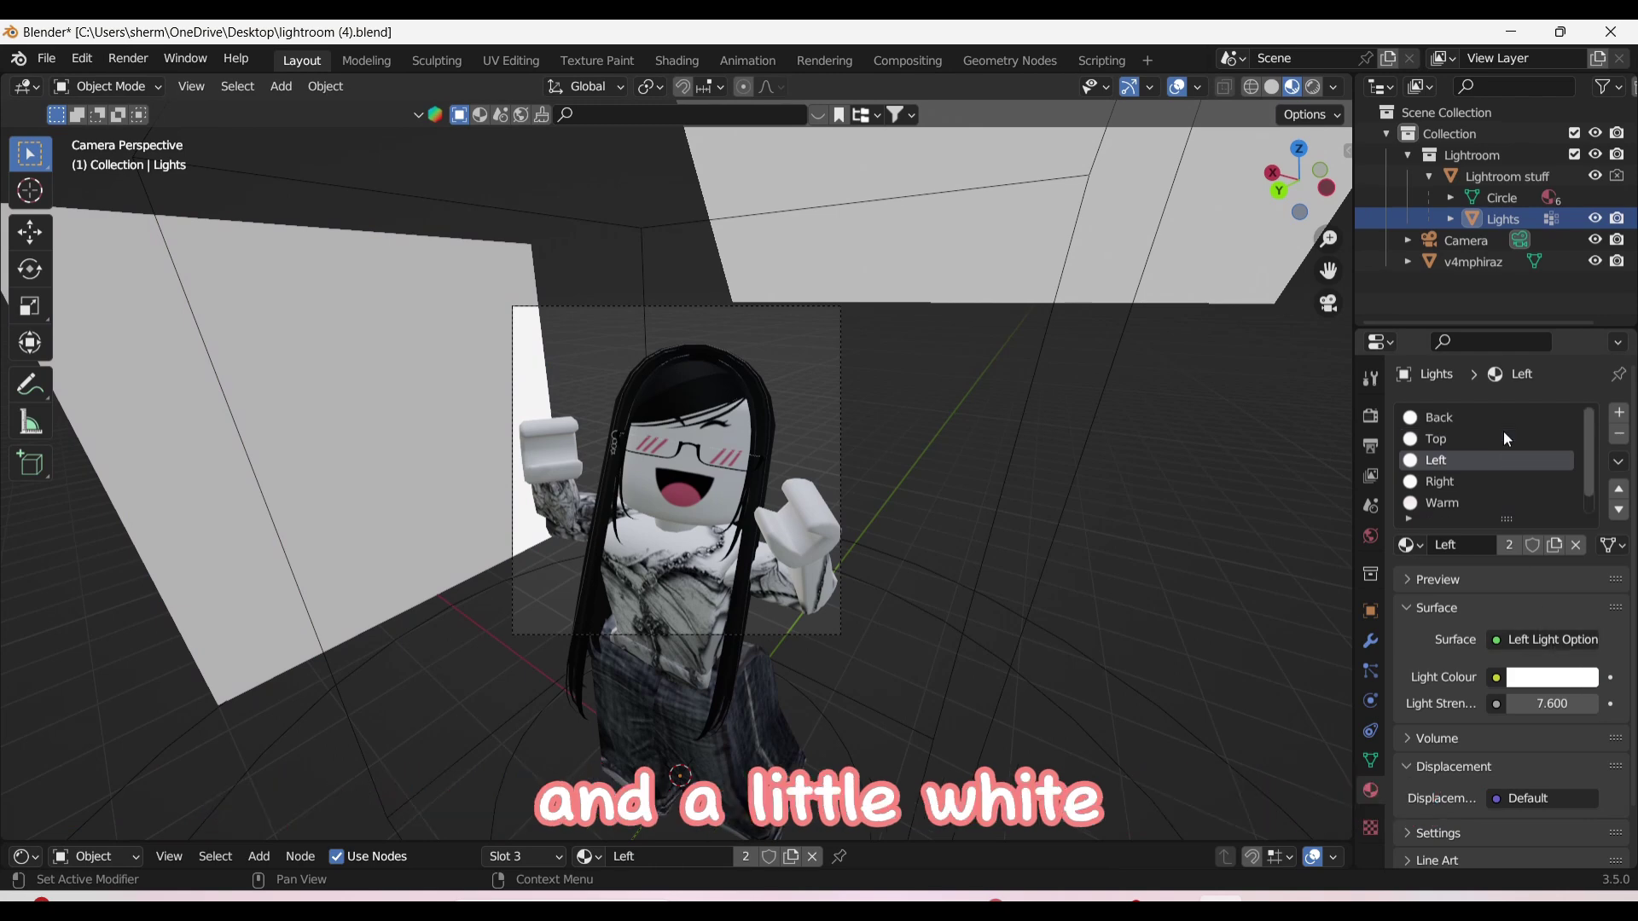
Render the current image to check how the lighting looks on the character, and close the render window
scroll(1503, 437, up, 1)
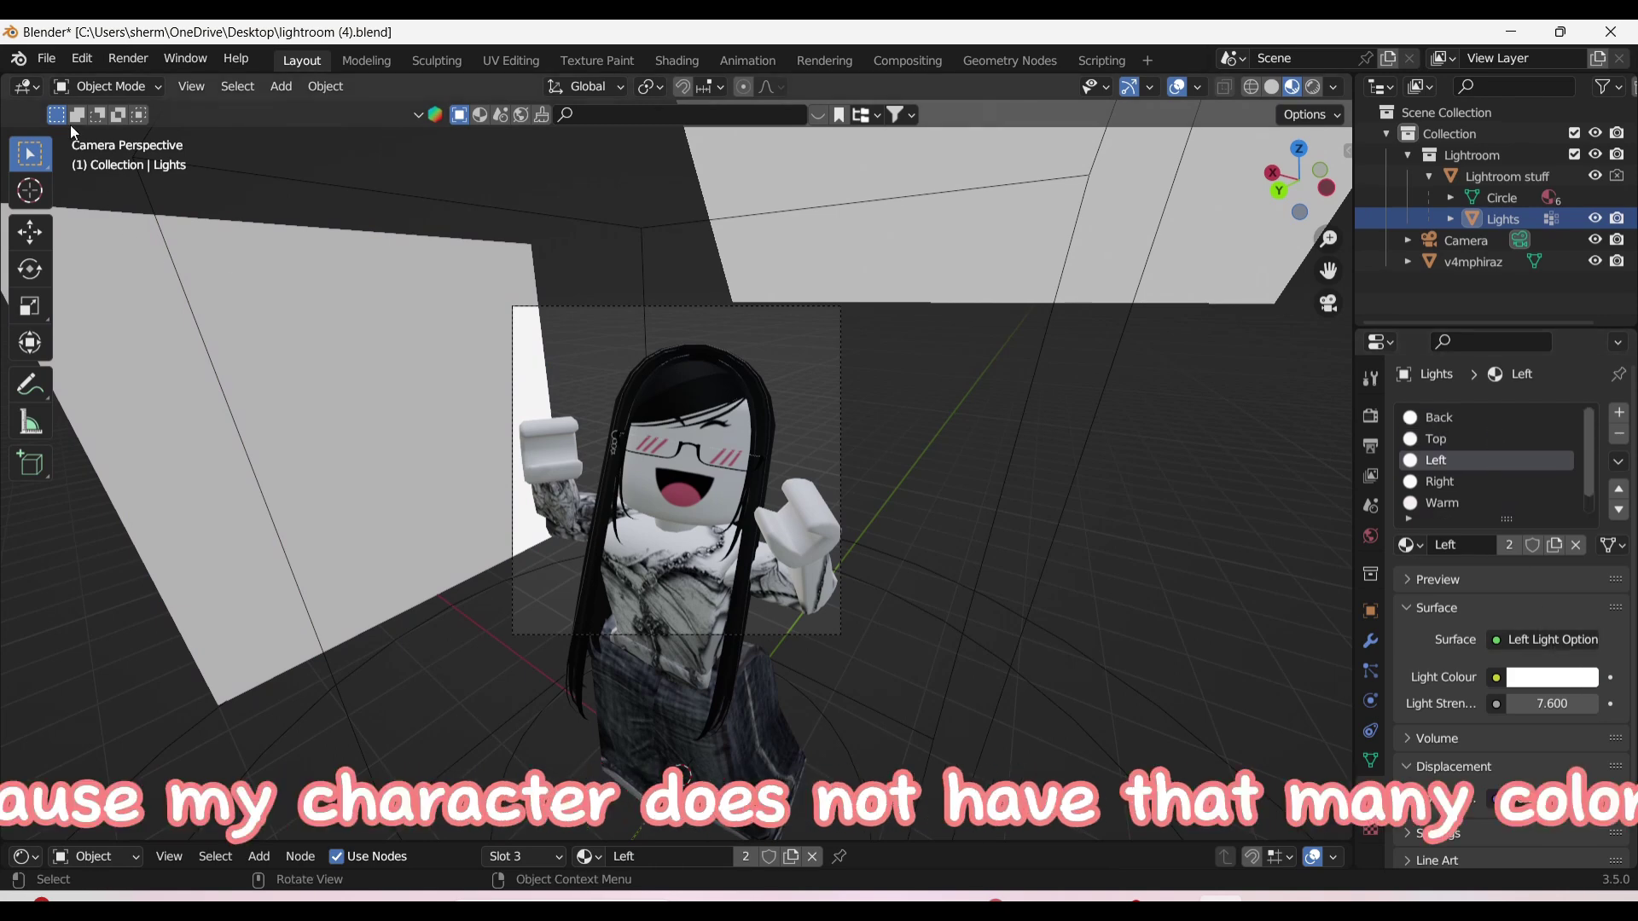
click(128, 58)
click(132, 58)
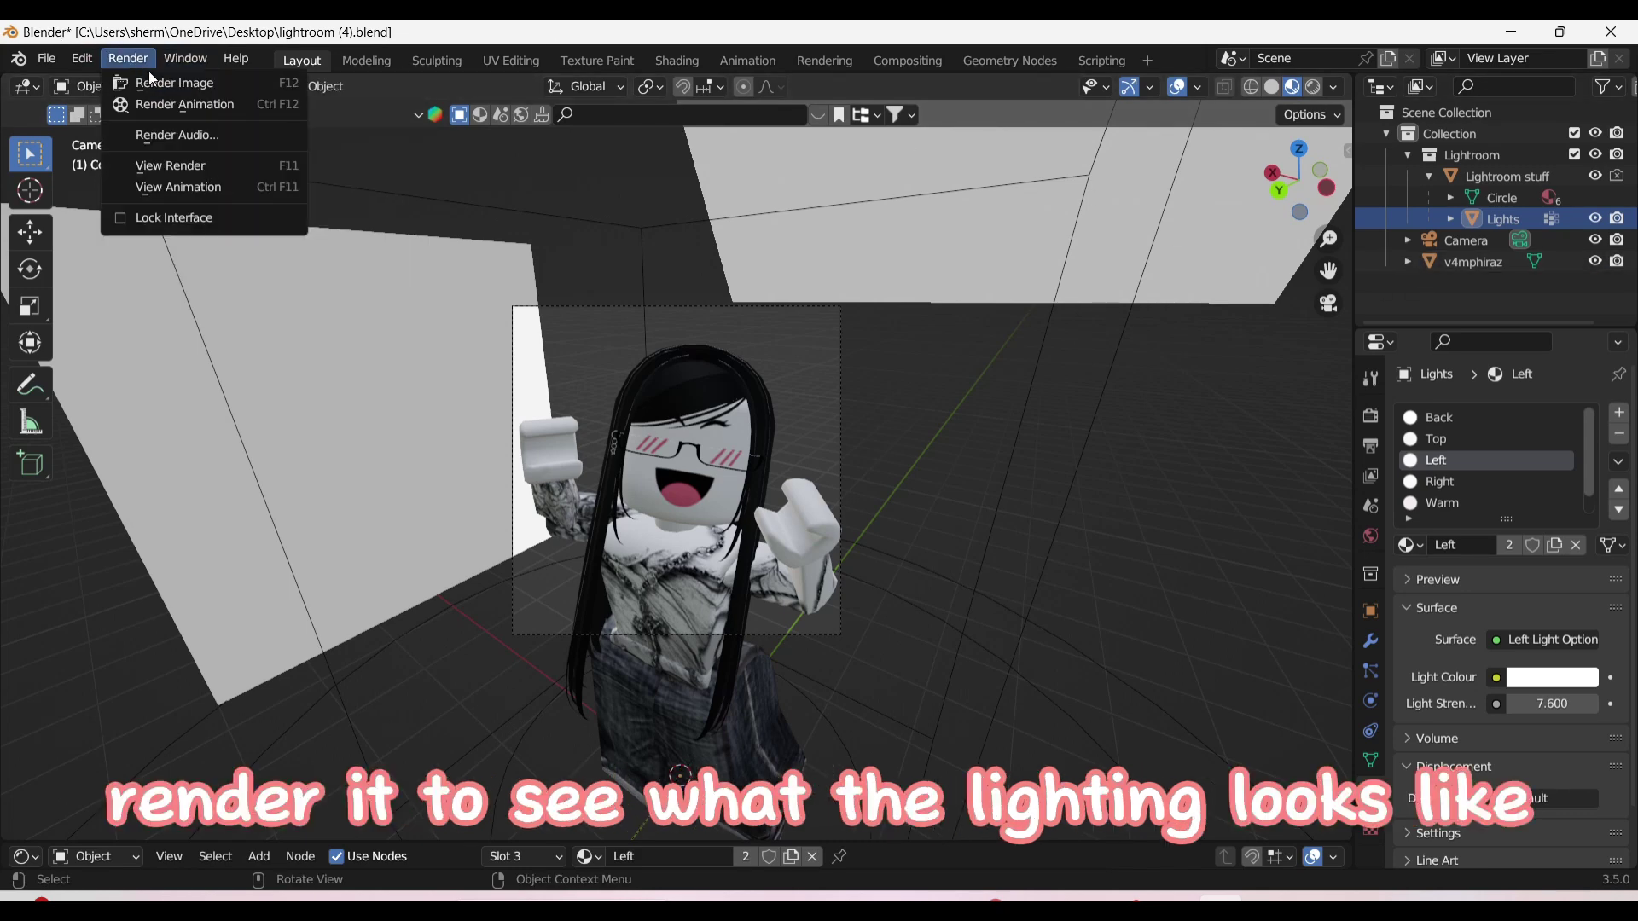
click(155, 83)
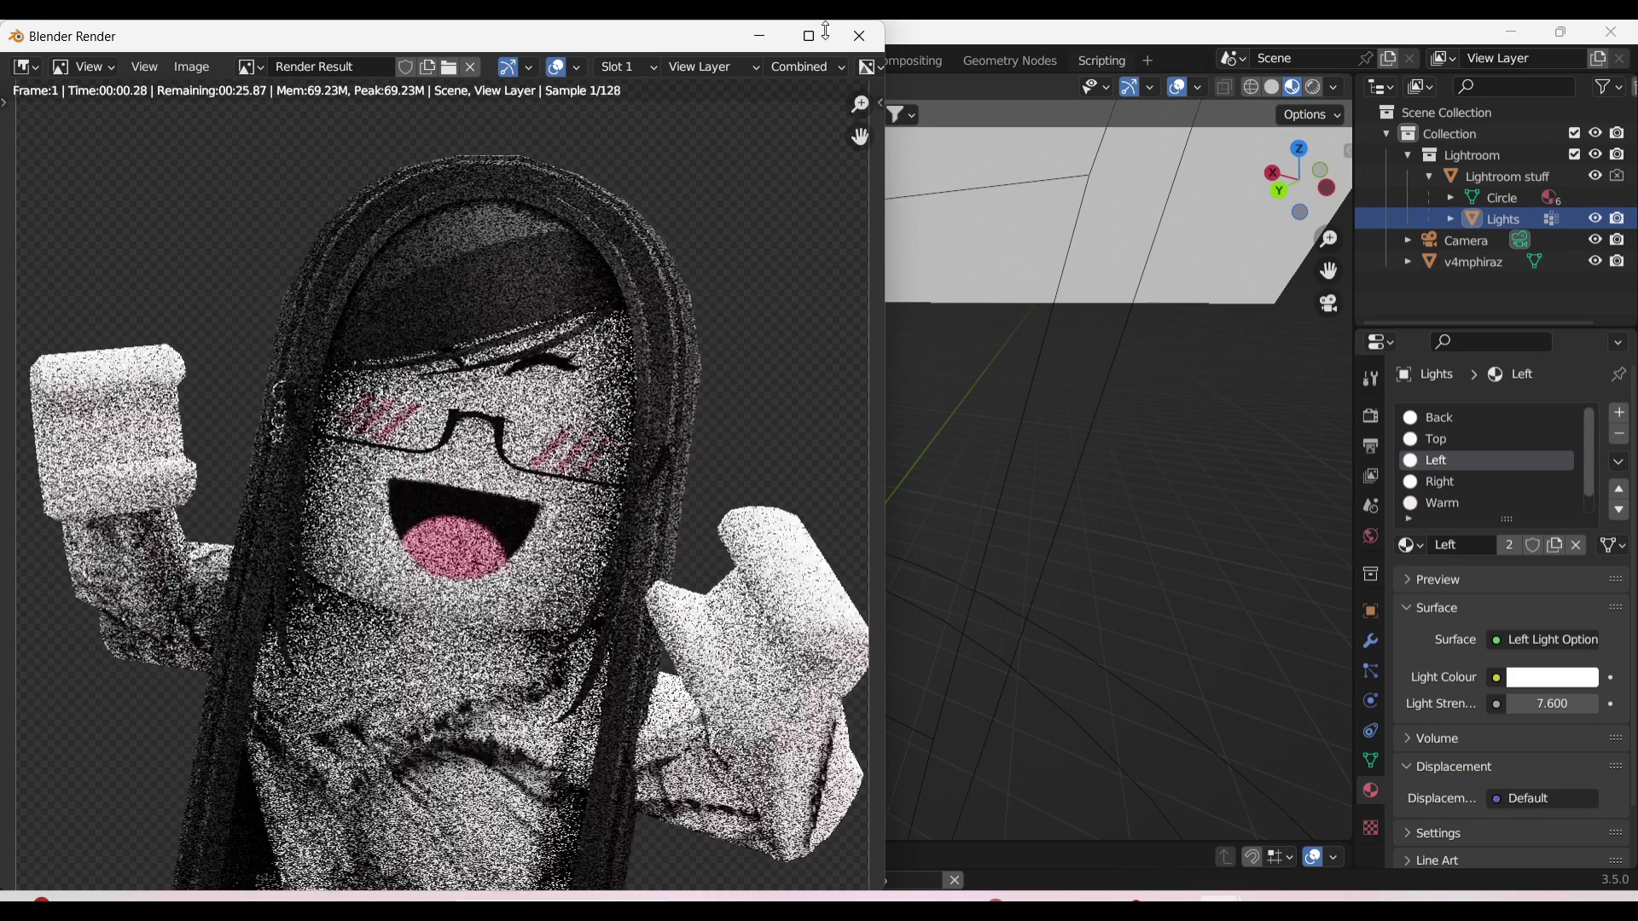
click(839, 41)
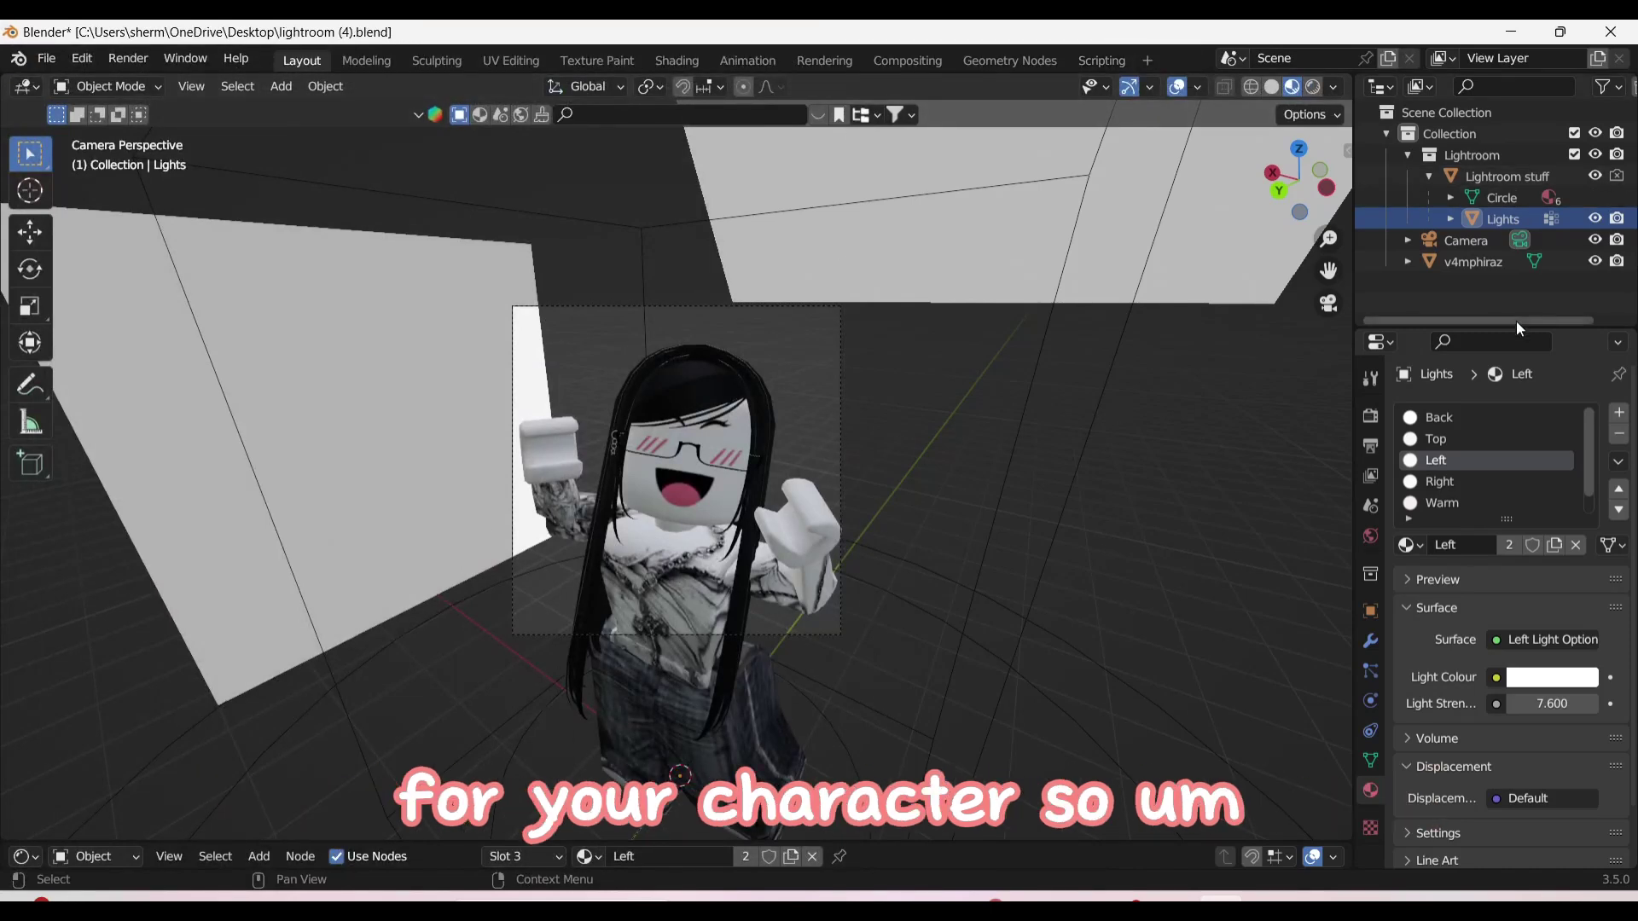
Make the v4mphiraz character's Handle1Mtl material glossier with metallic 0.275 and roughness 0.339
click(1476, 261)
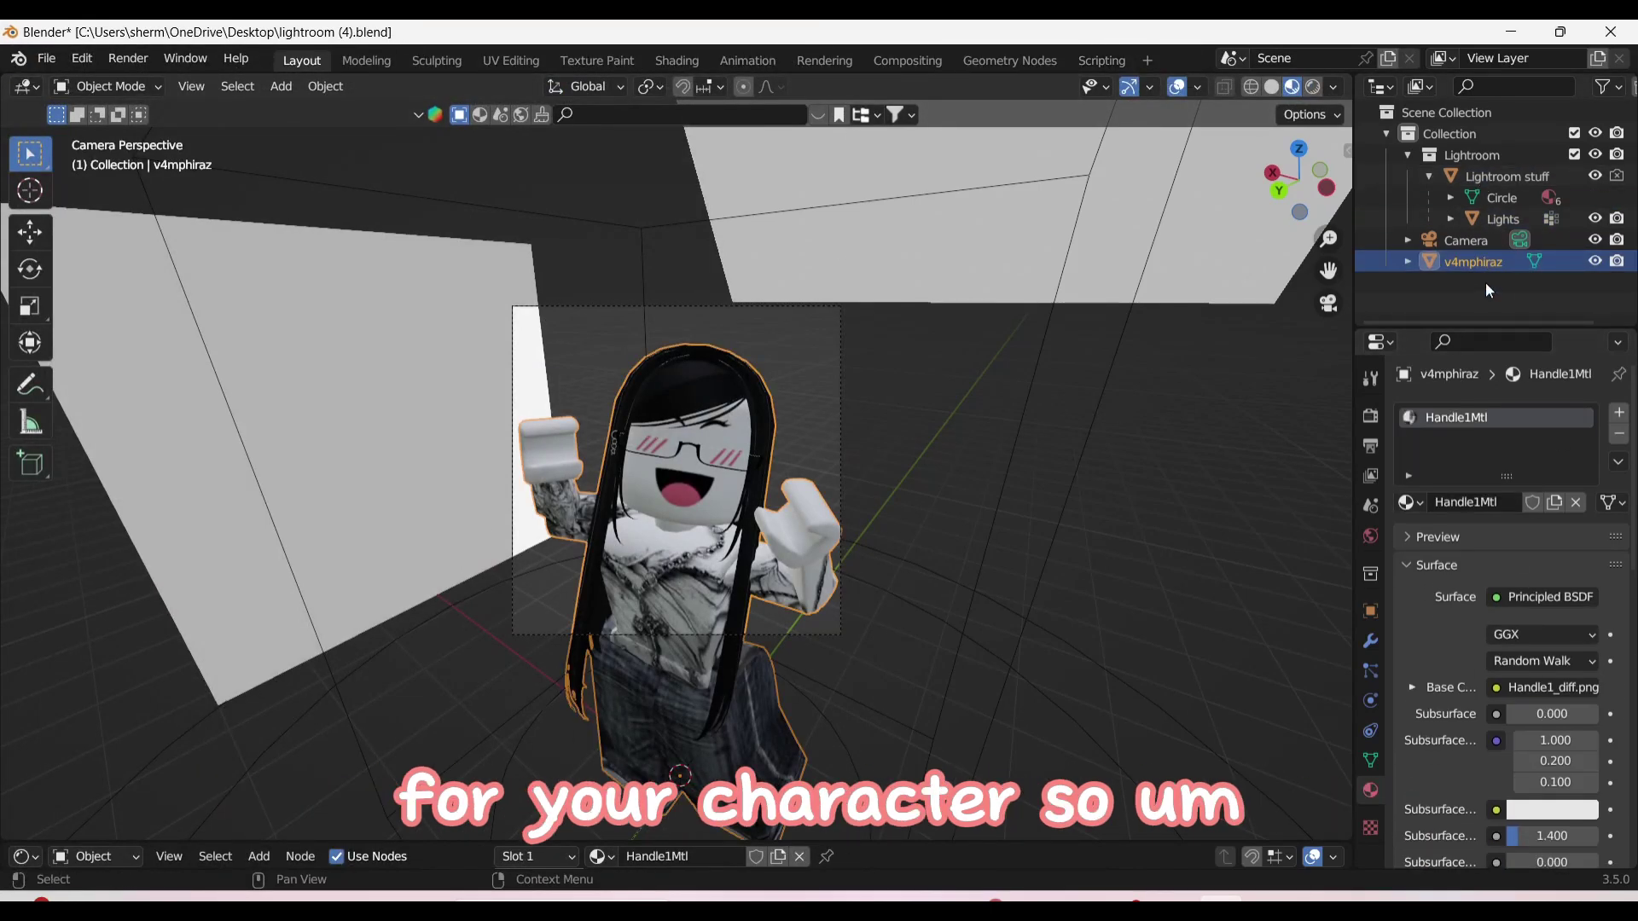
scroll(1493, 589, down, 3)
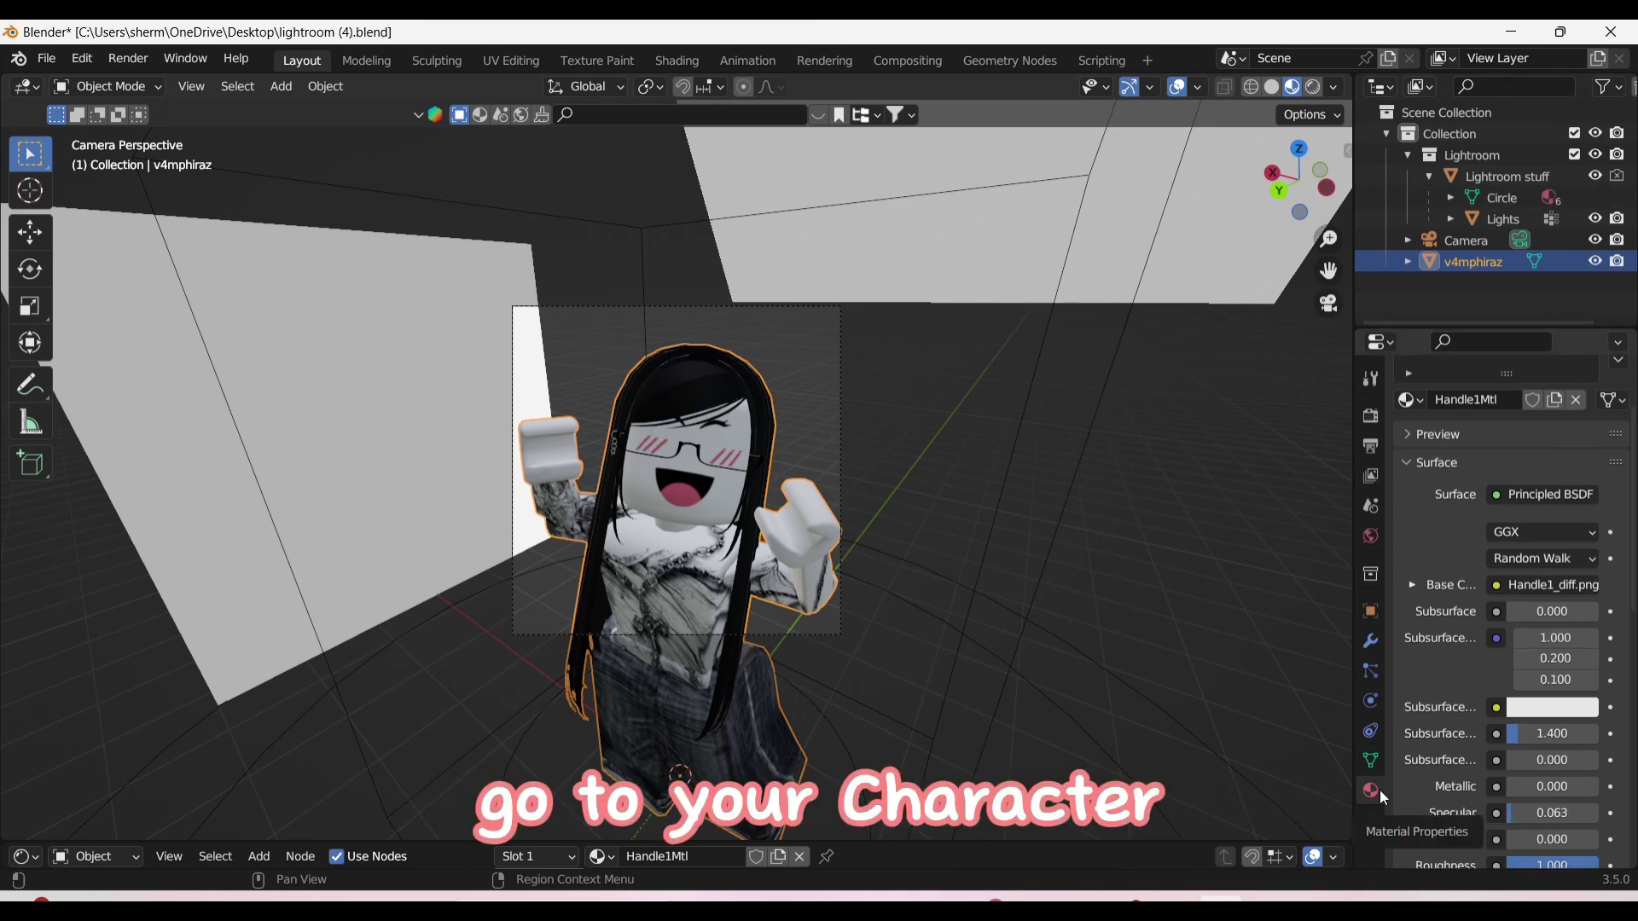
scroll(1549, 732, down, 6)
scroll(1544, 726, down, 2)
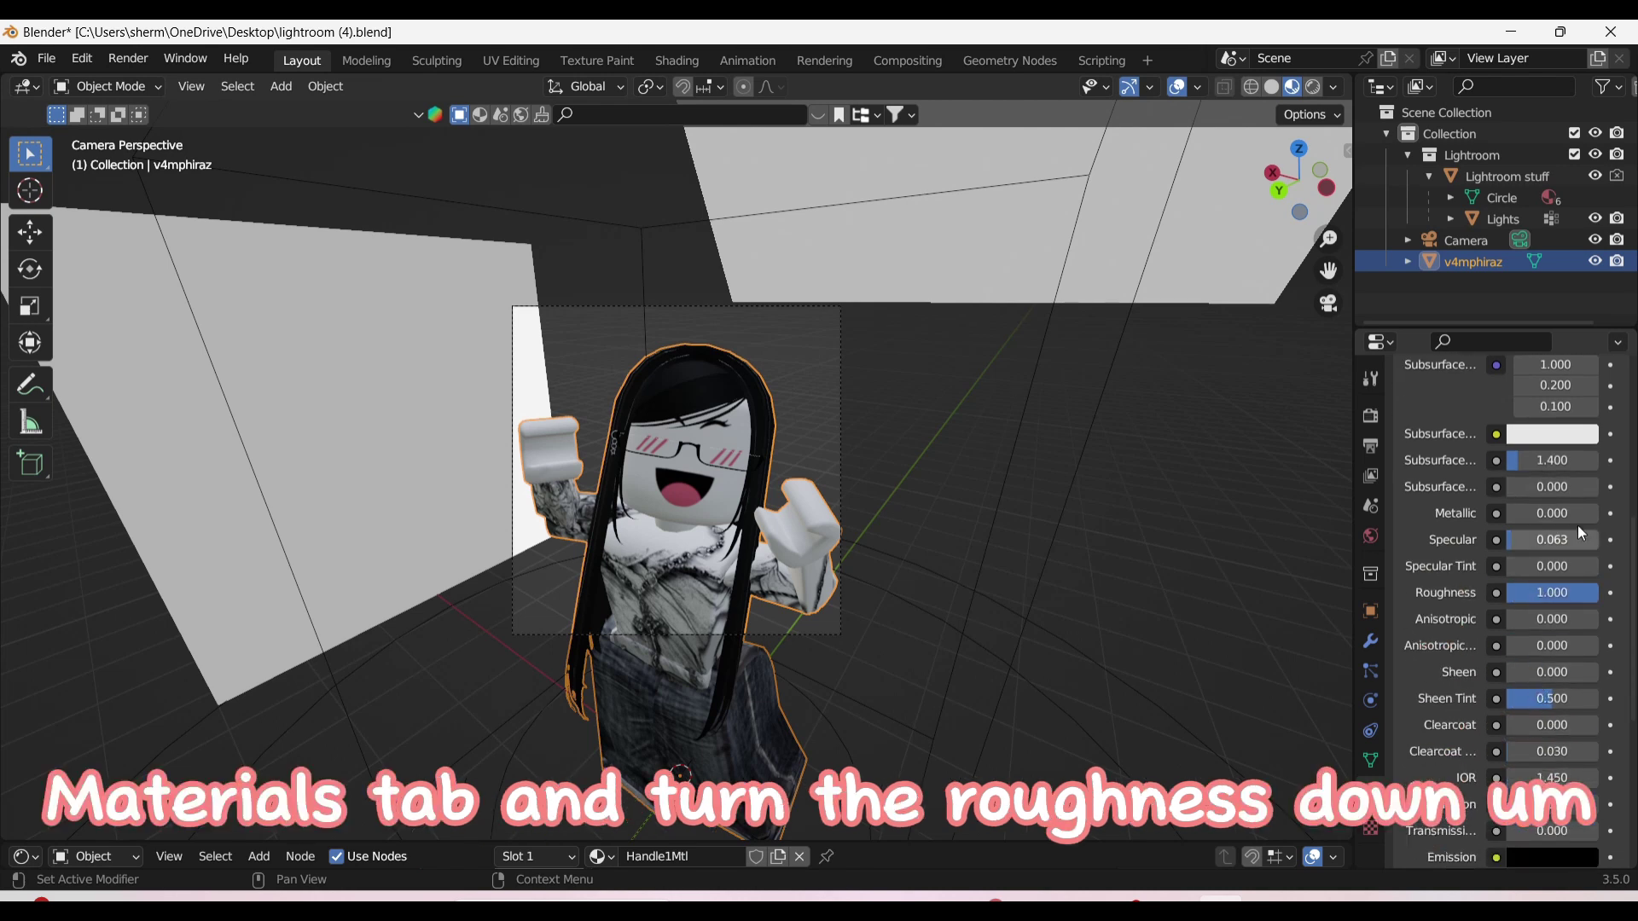
drag(1587, 593, 1546, 591)
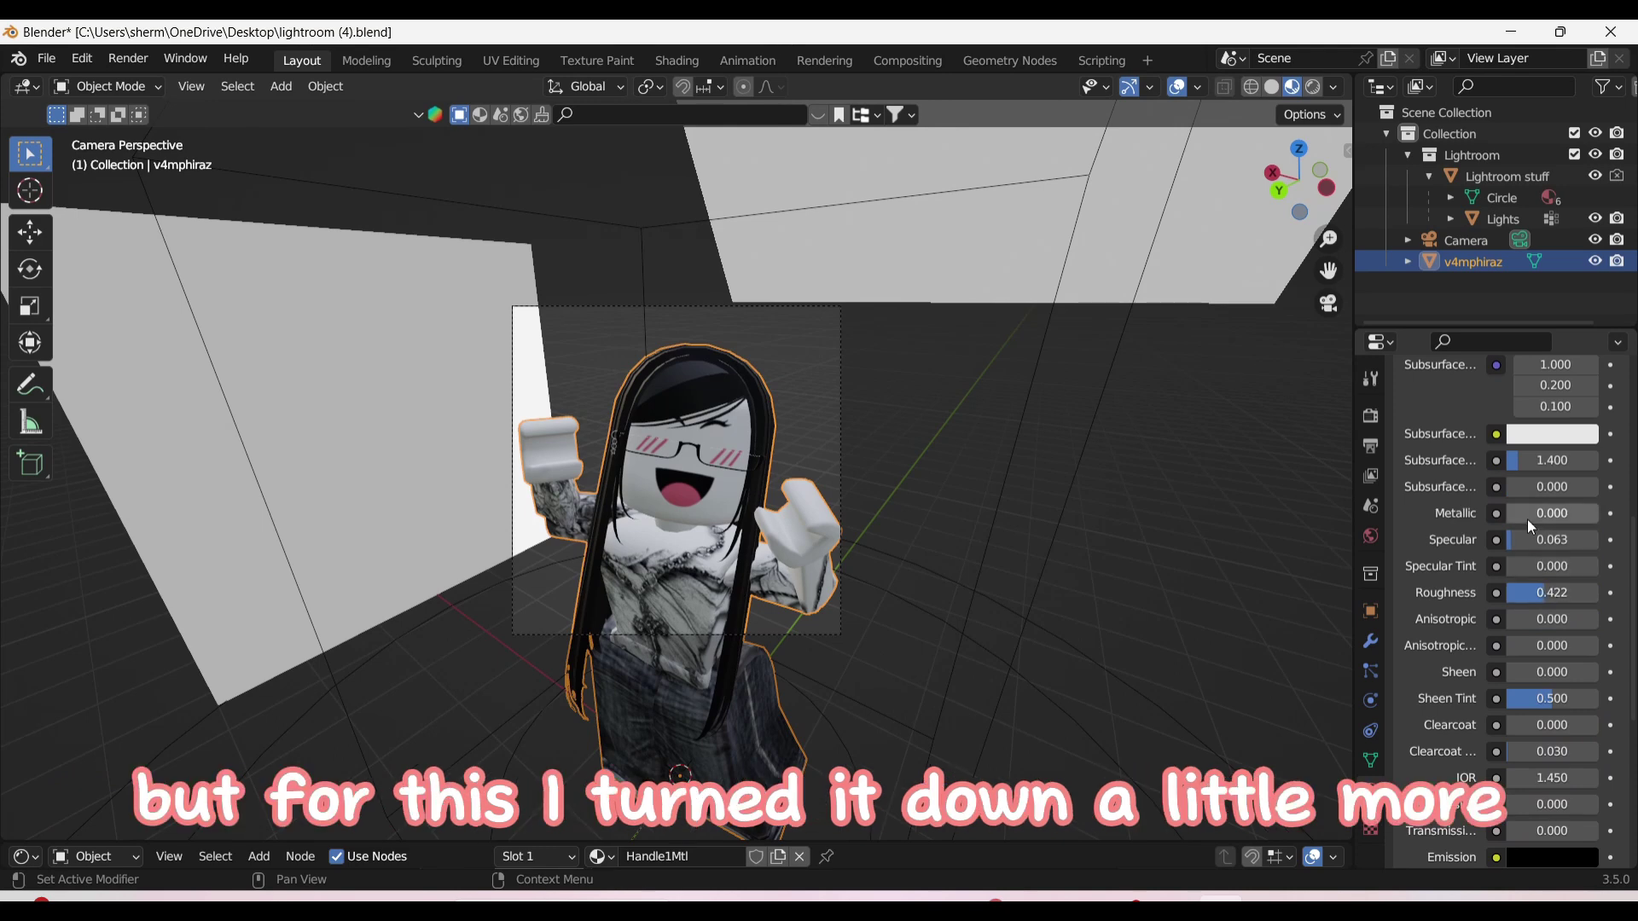
drag(1519, 513, 1530, 512)
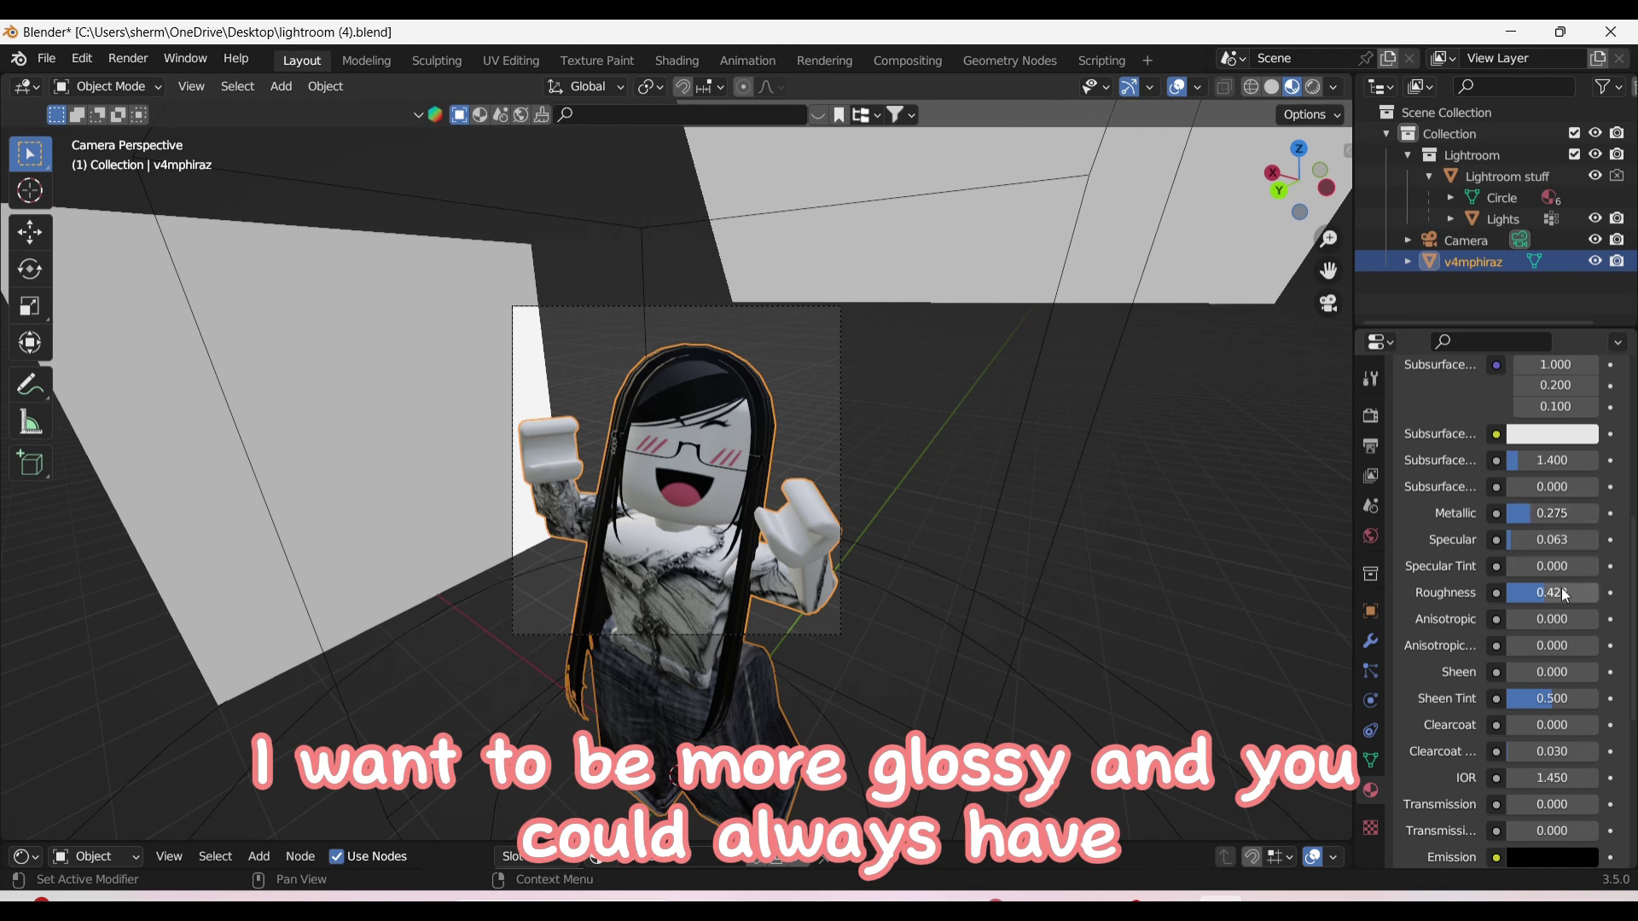
drag(1539, 592, 1537, 592)
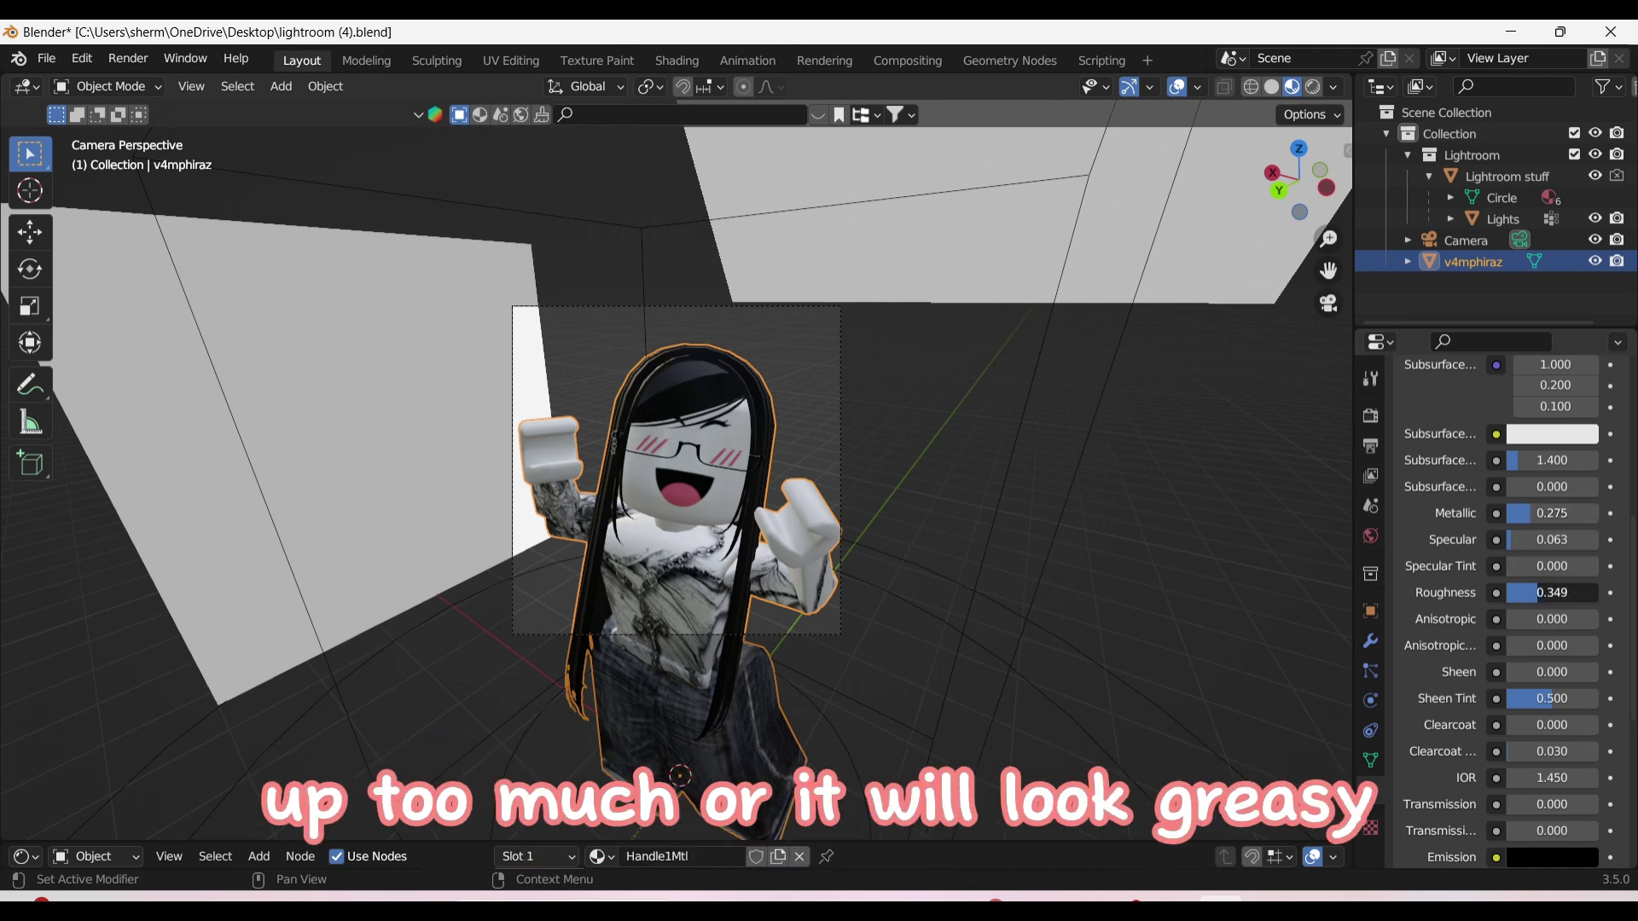
Render the image and save the result to the Desktop as norigs.png in RGBA PNG format
click(130, 60)
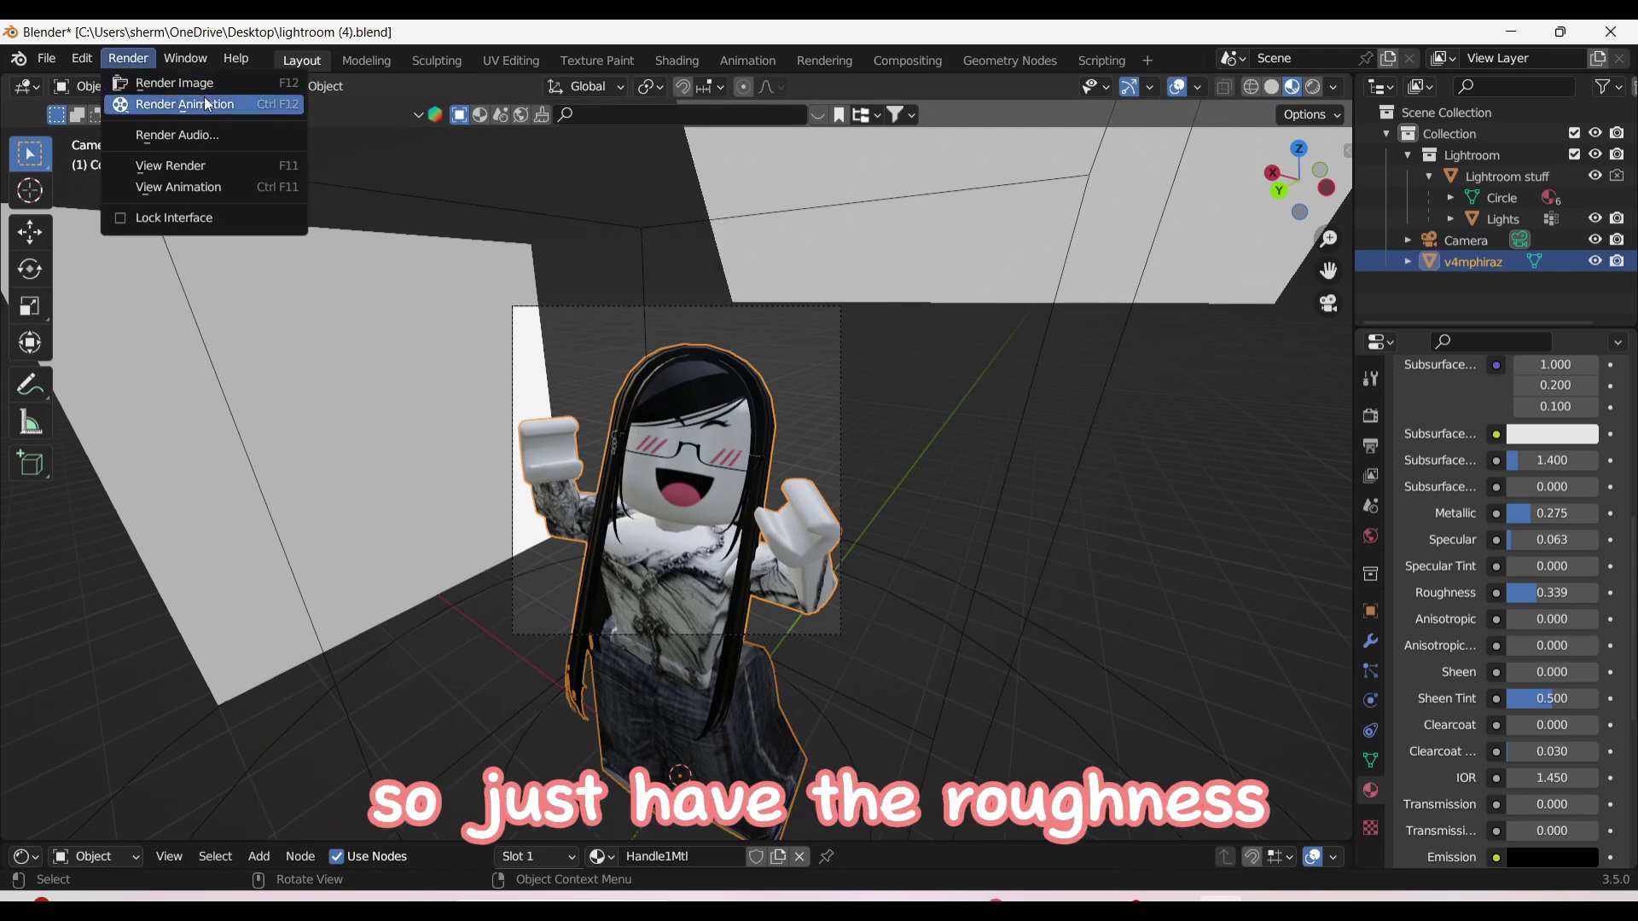
click(141, 86)
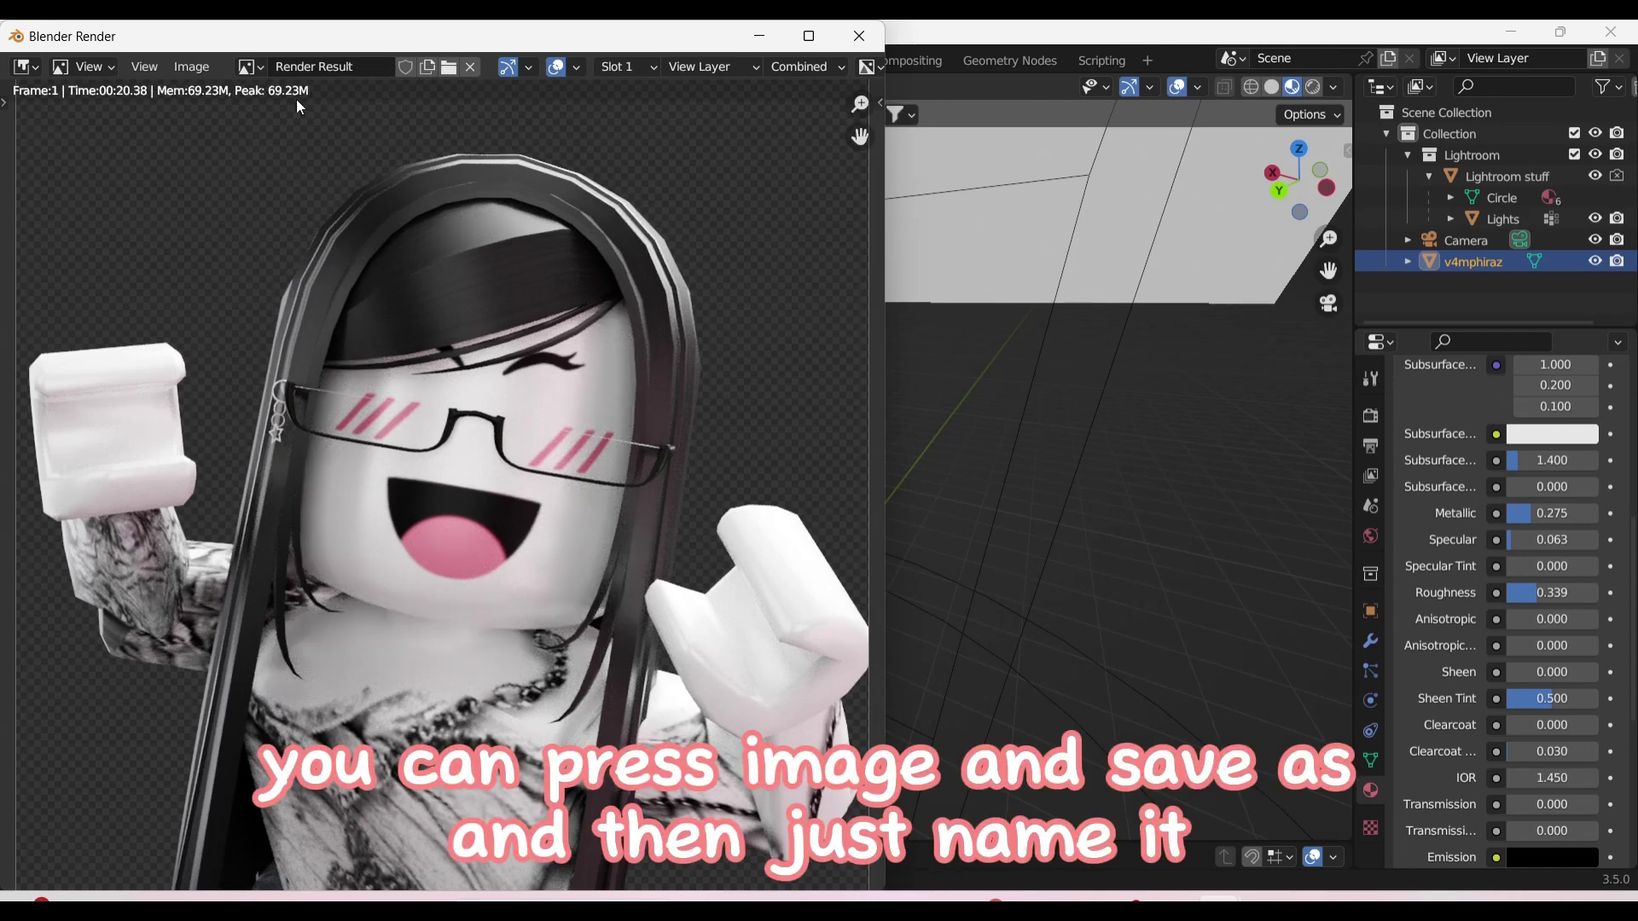
click(183, 67)
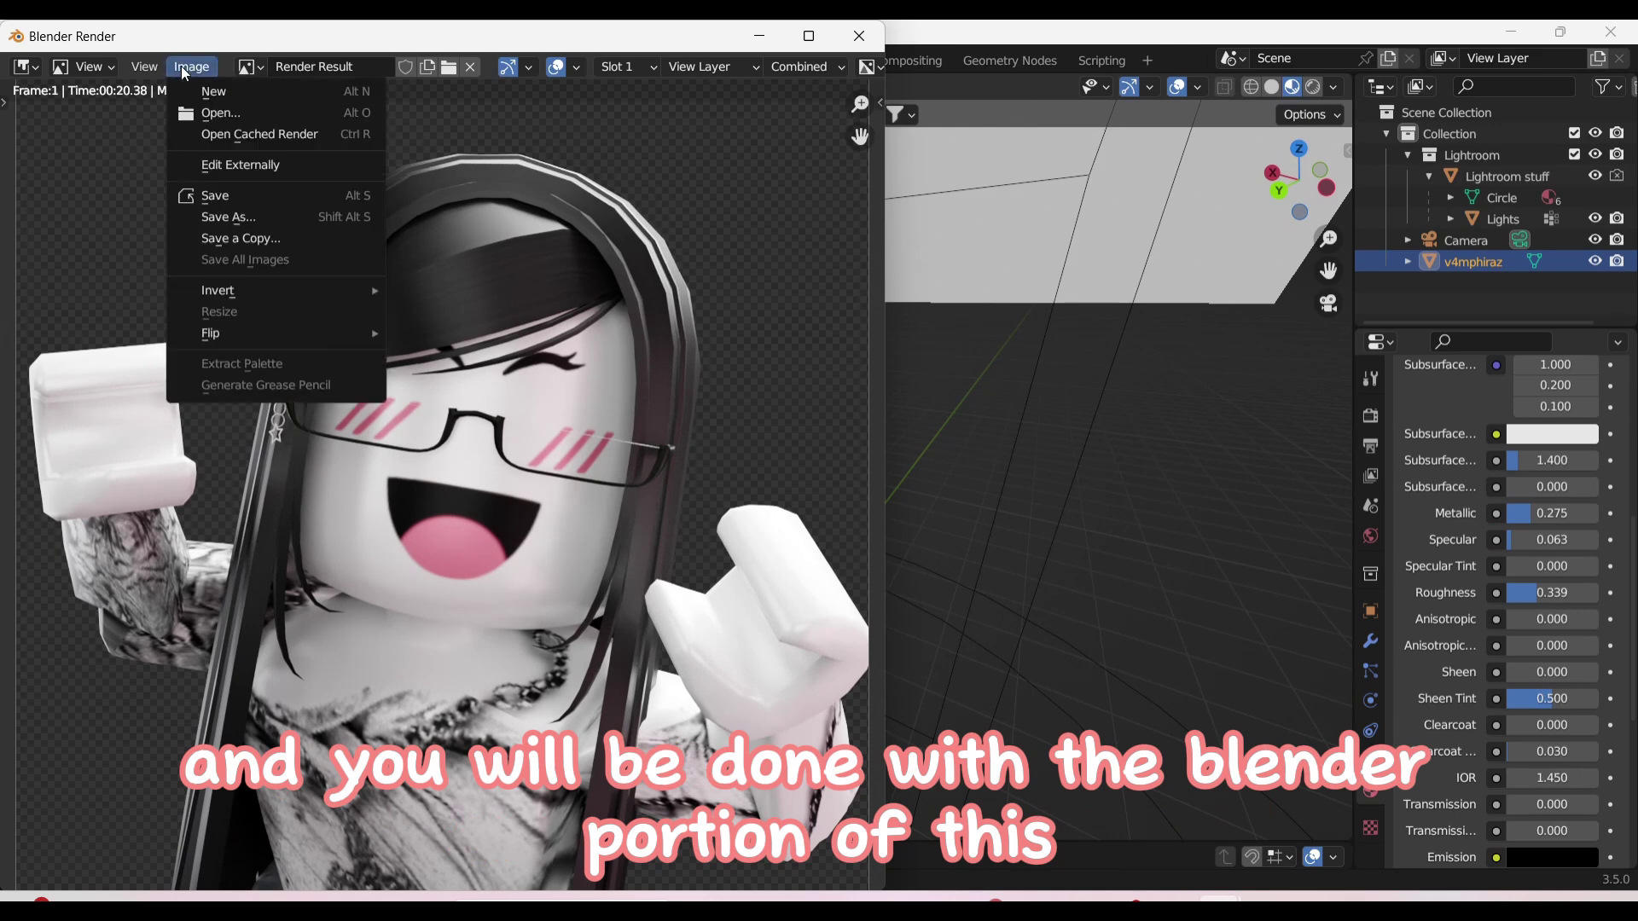
click(249, 217)
click(584, 735)
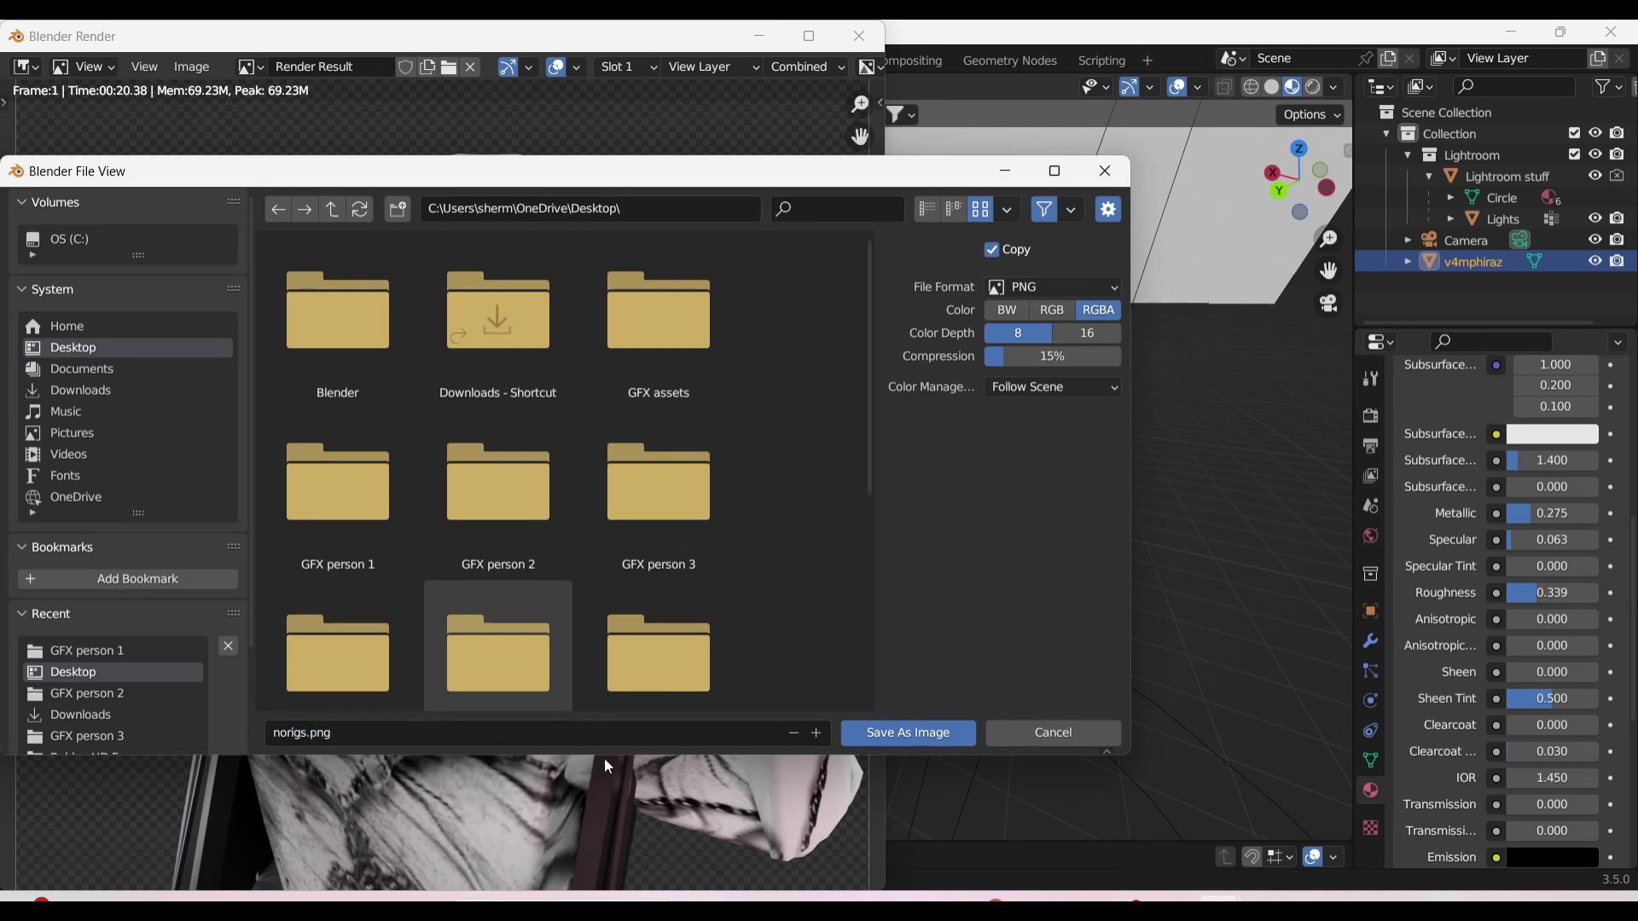
click(971, 736)
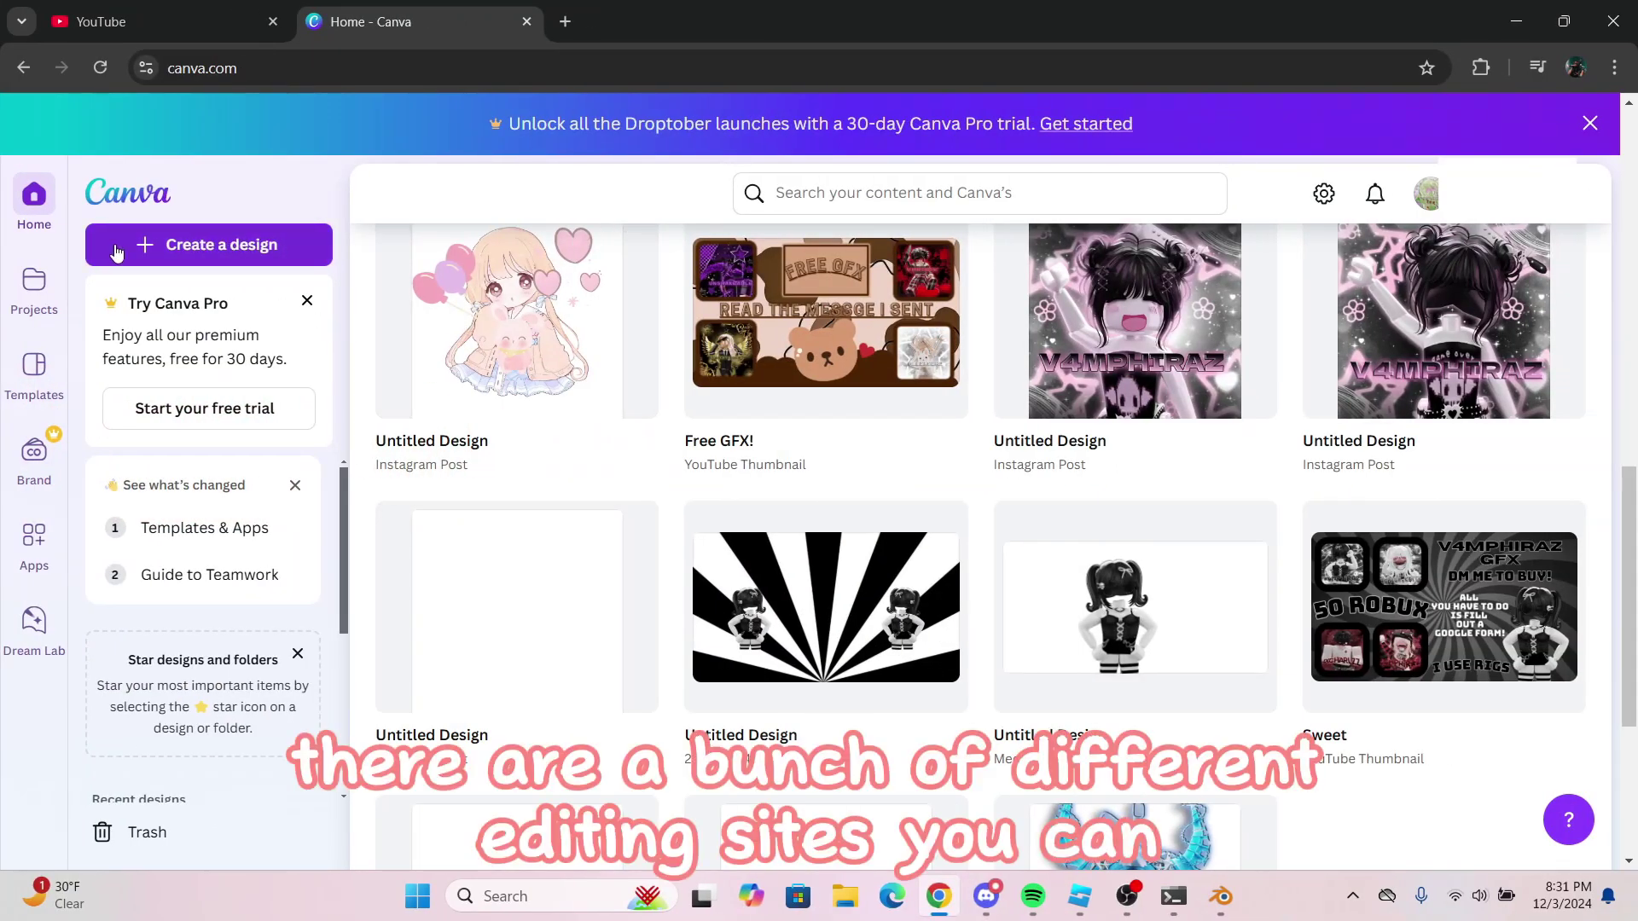
In Canva, create a new custom-size design of 800 × 800 px
click(215, 246)
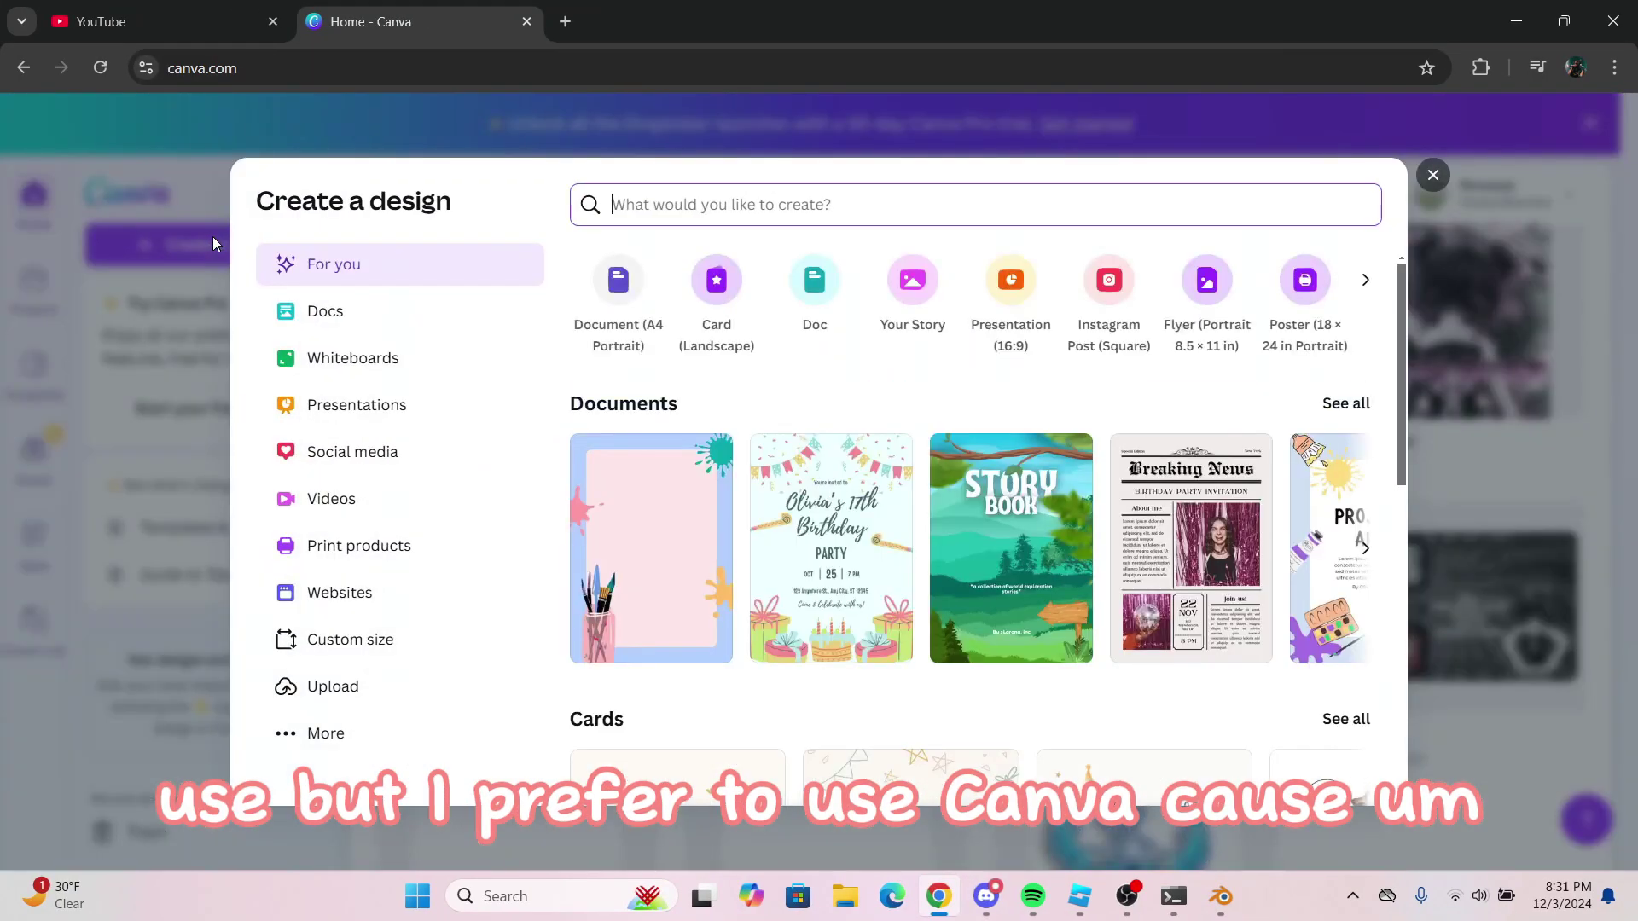
click(404, 265)
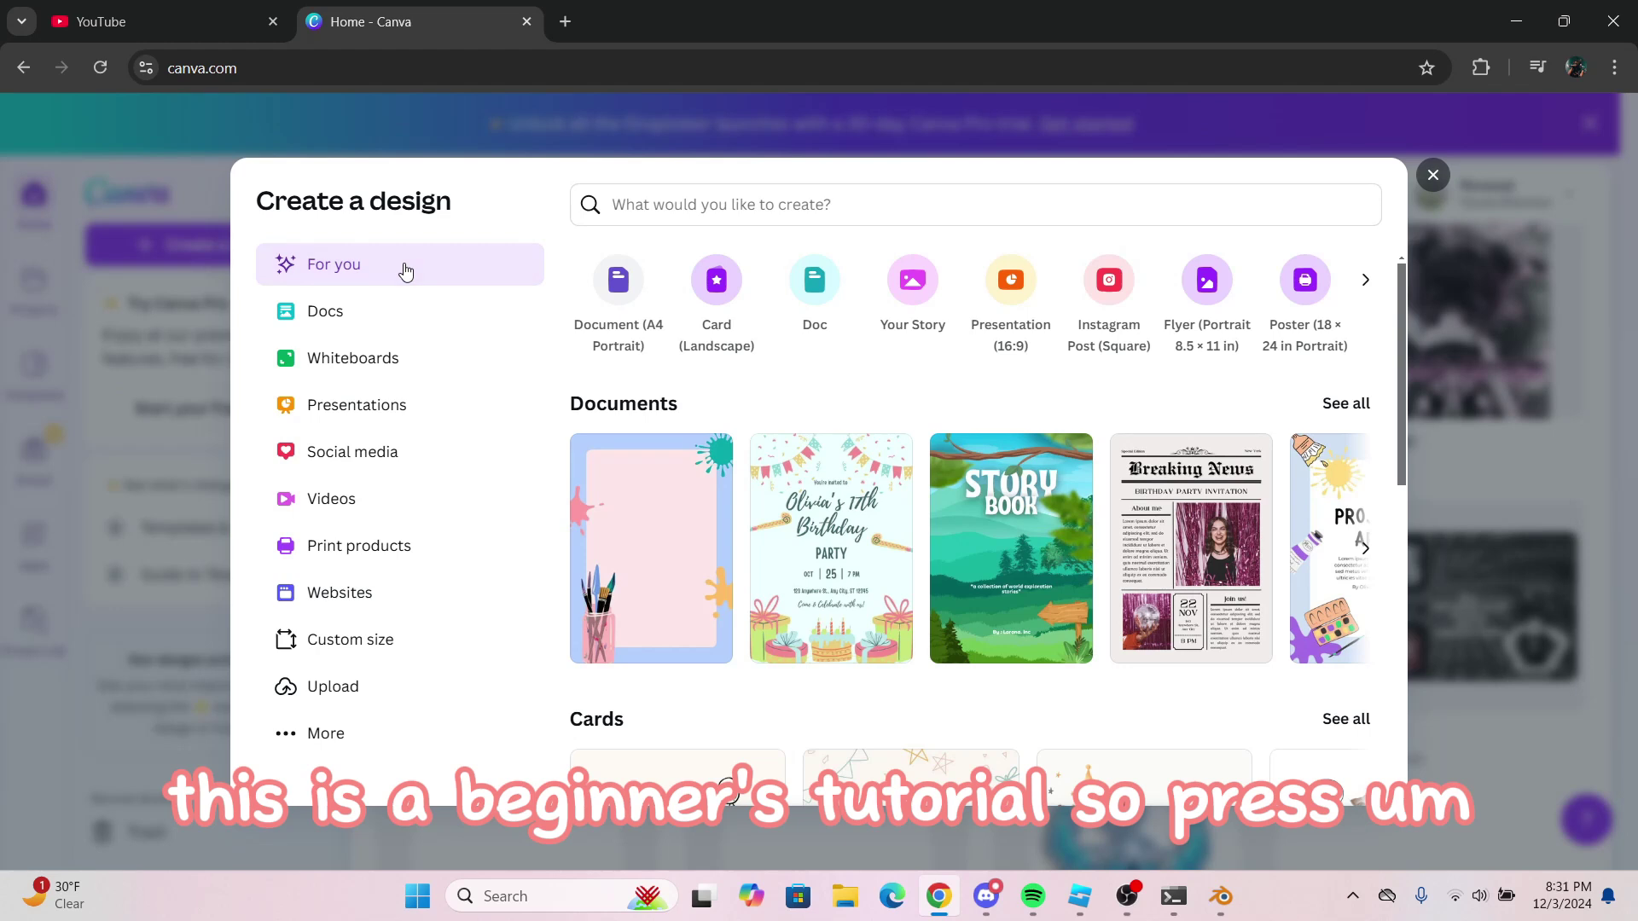
click(453, 641)
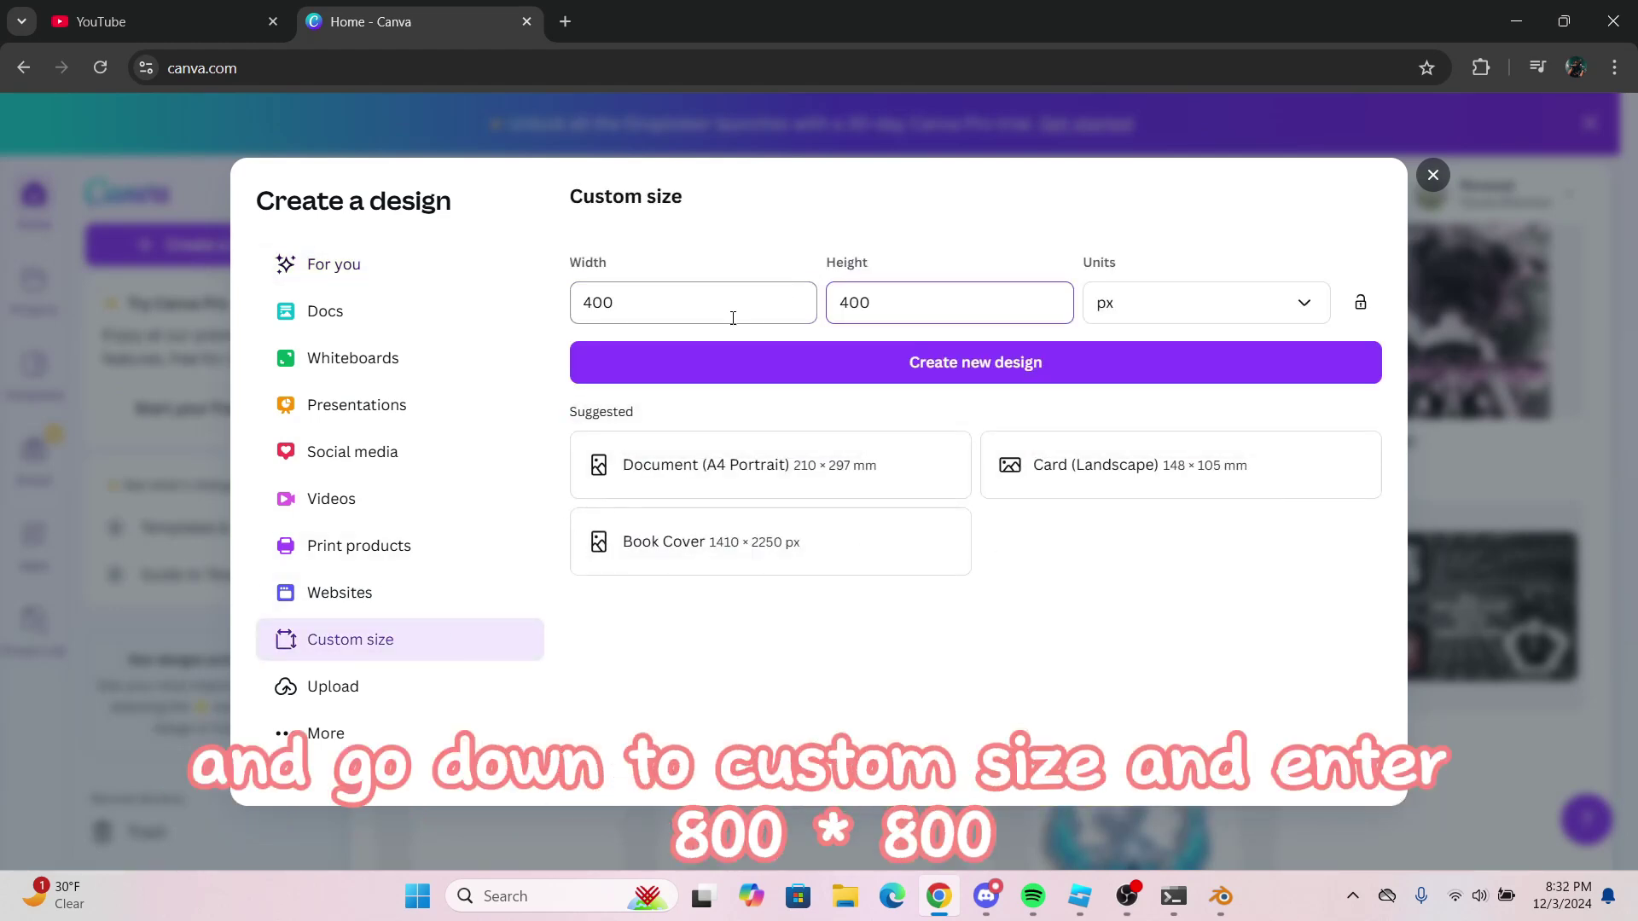
click(553, 331)
drag(624, 292, 420, 315)
text(800)
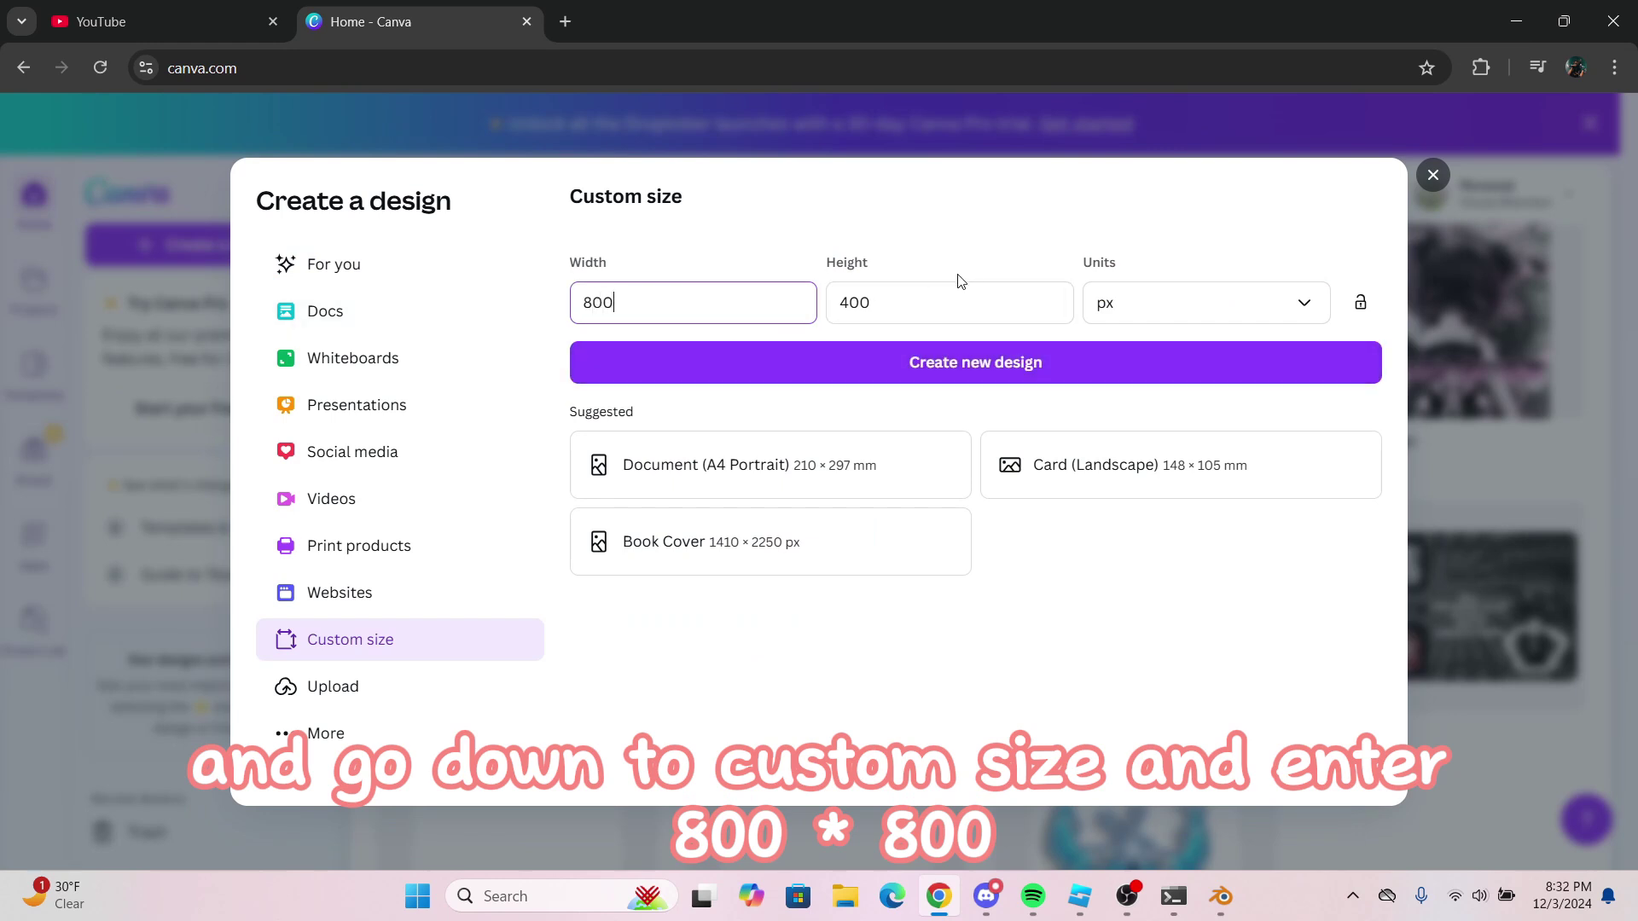
double_click(964, 302)
text(800)
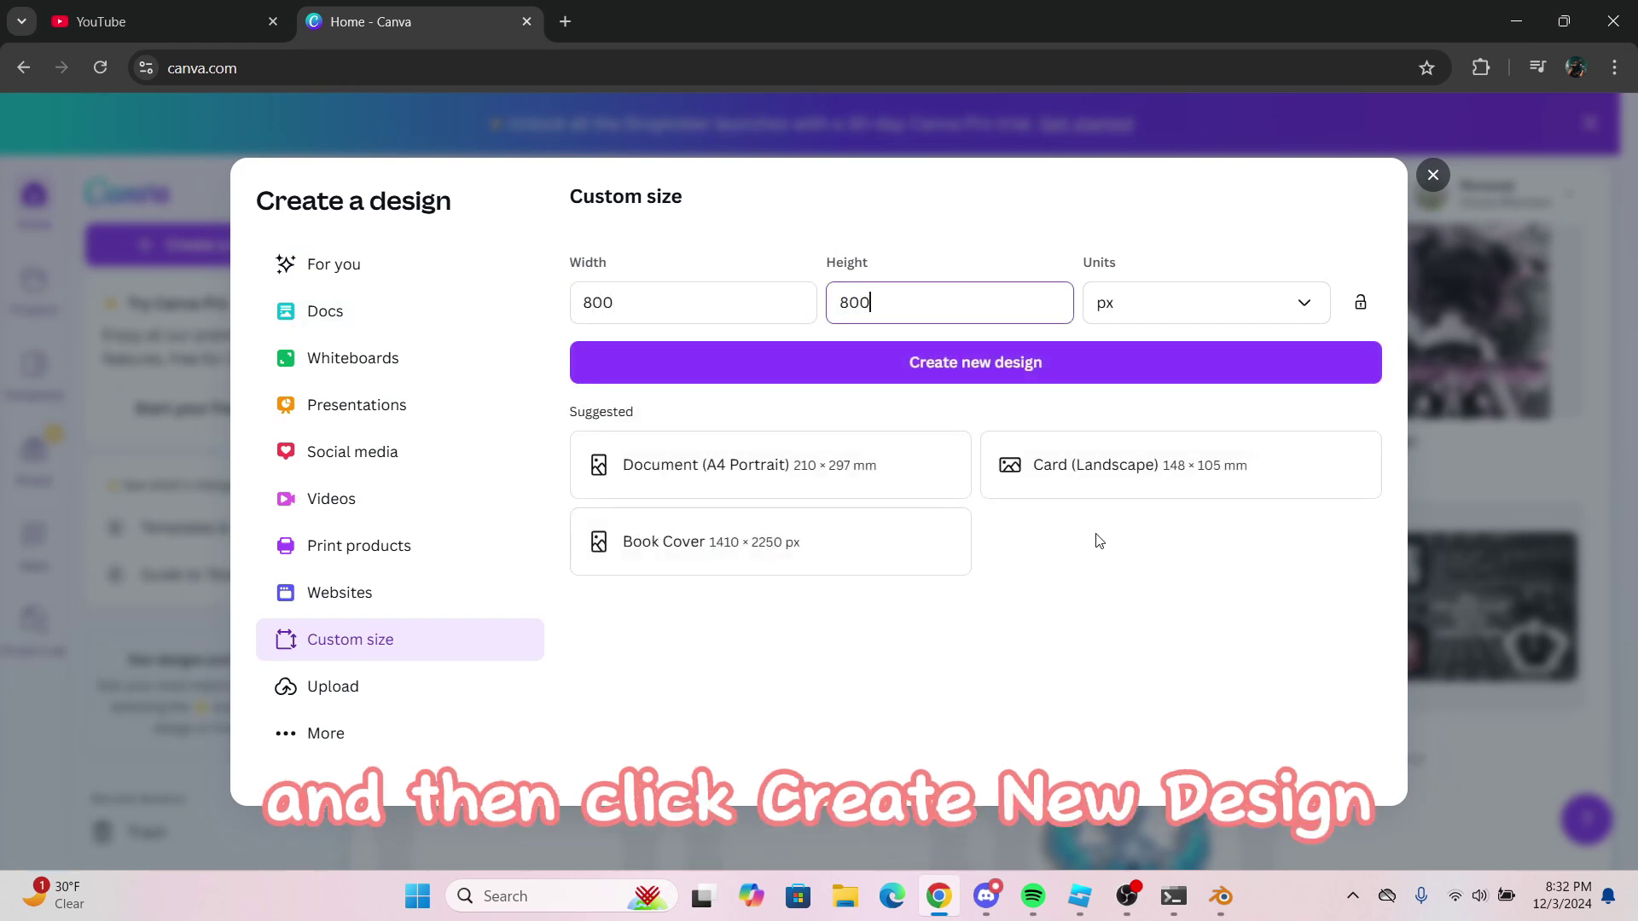
click(1086, 360)
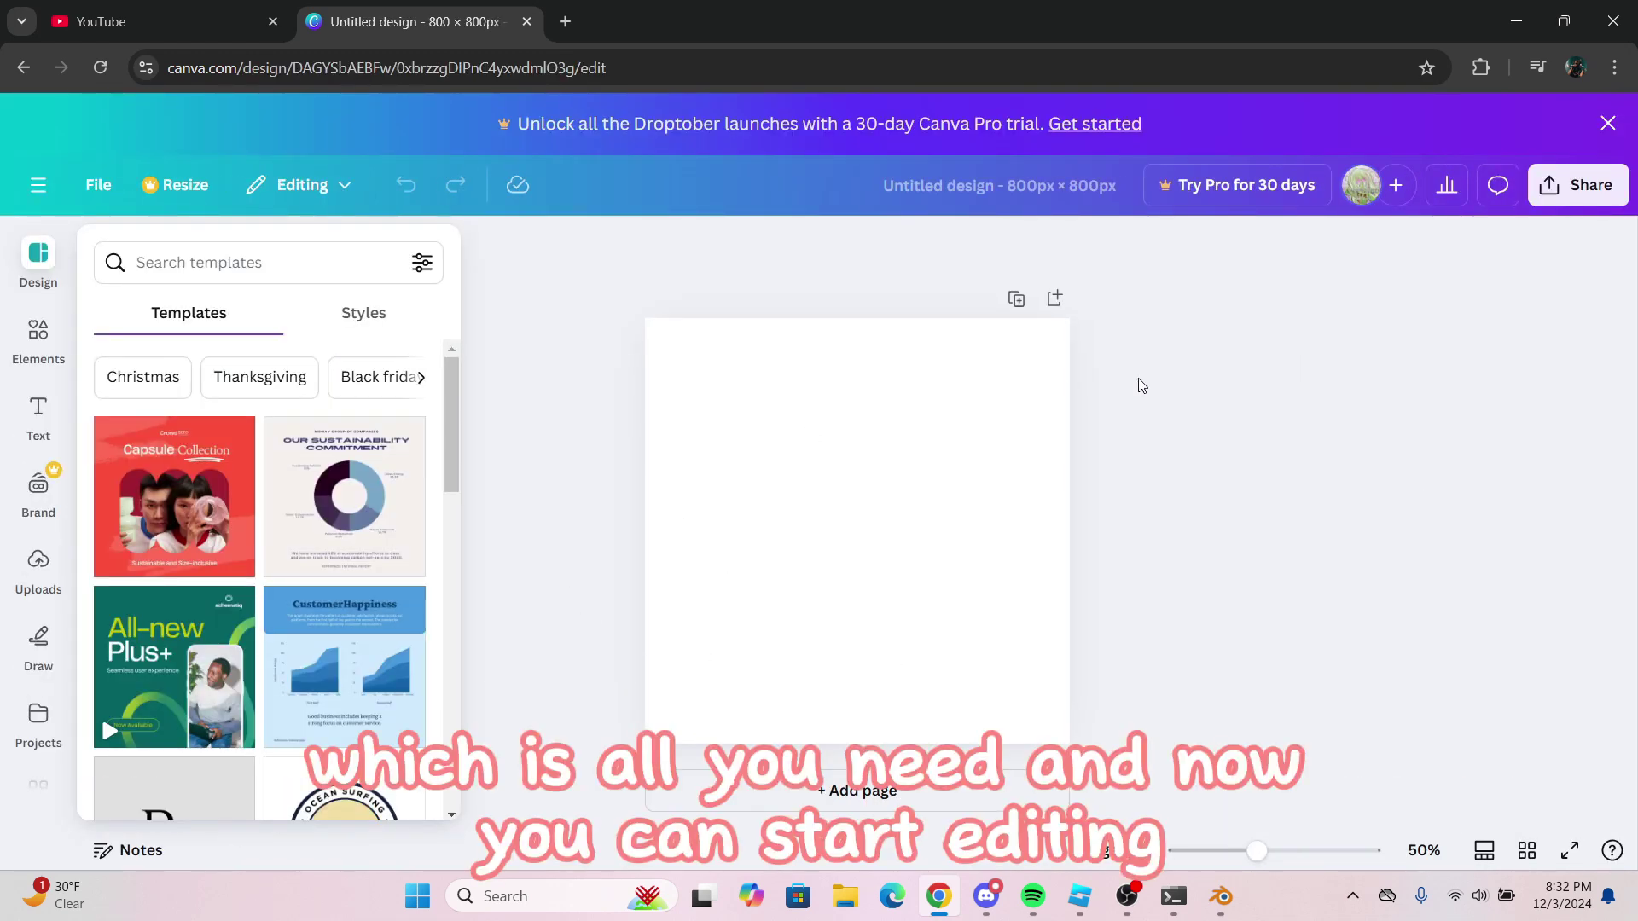
Upload the norigs render from the Desktop and place it on the canvas
click(38, 337)
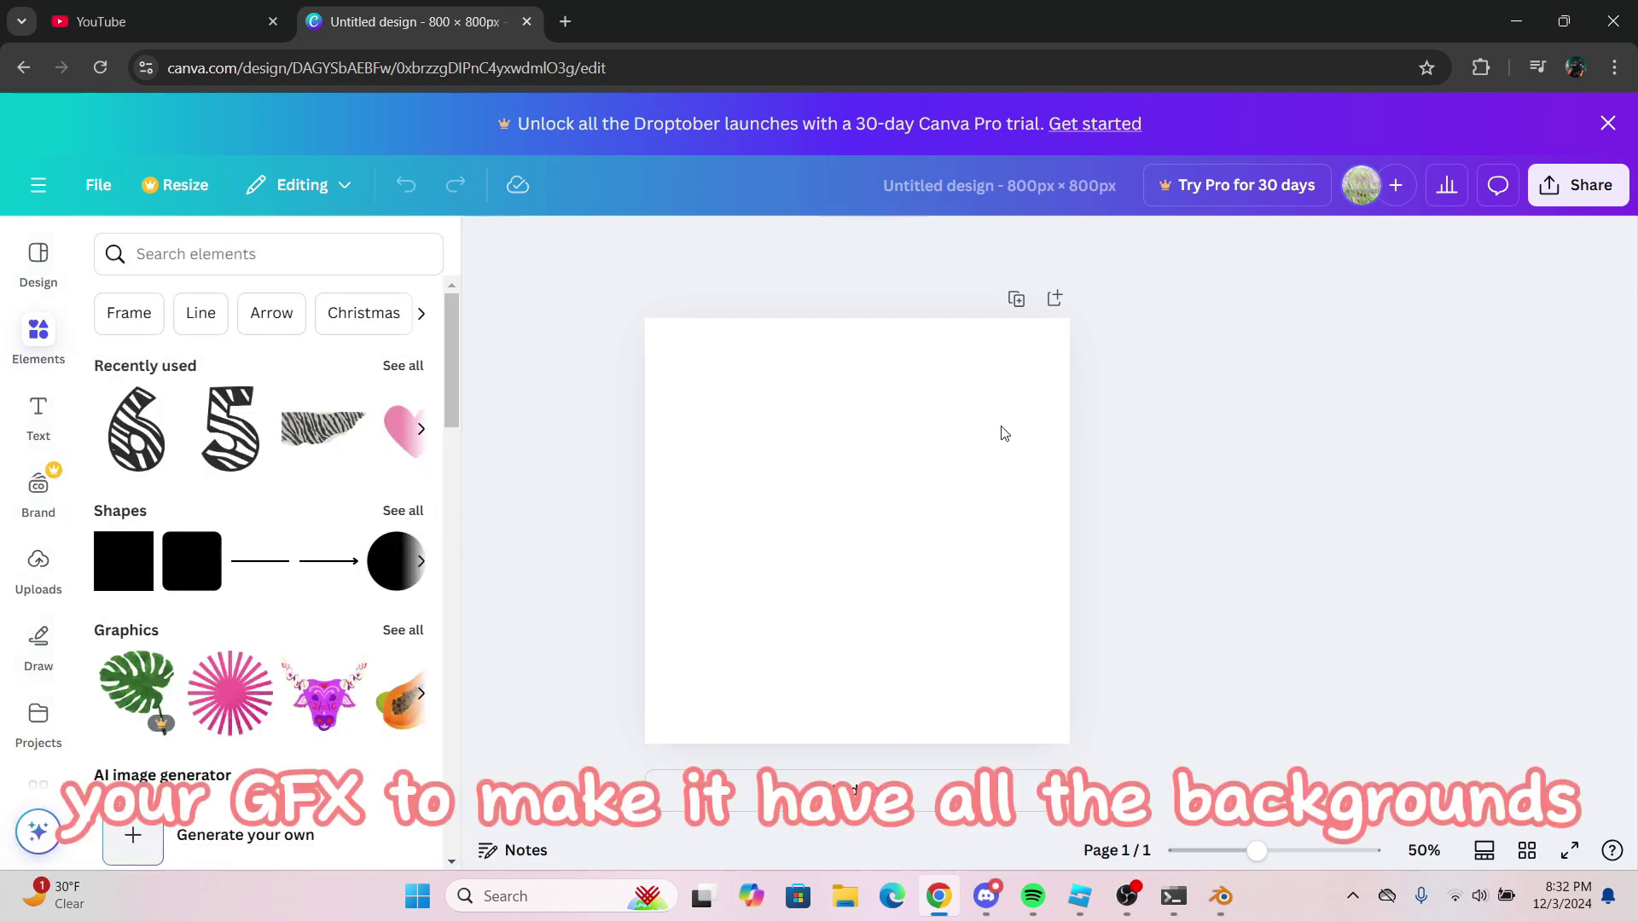
click(34, 584)
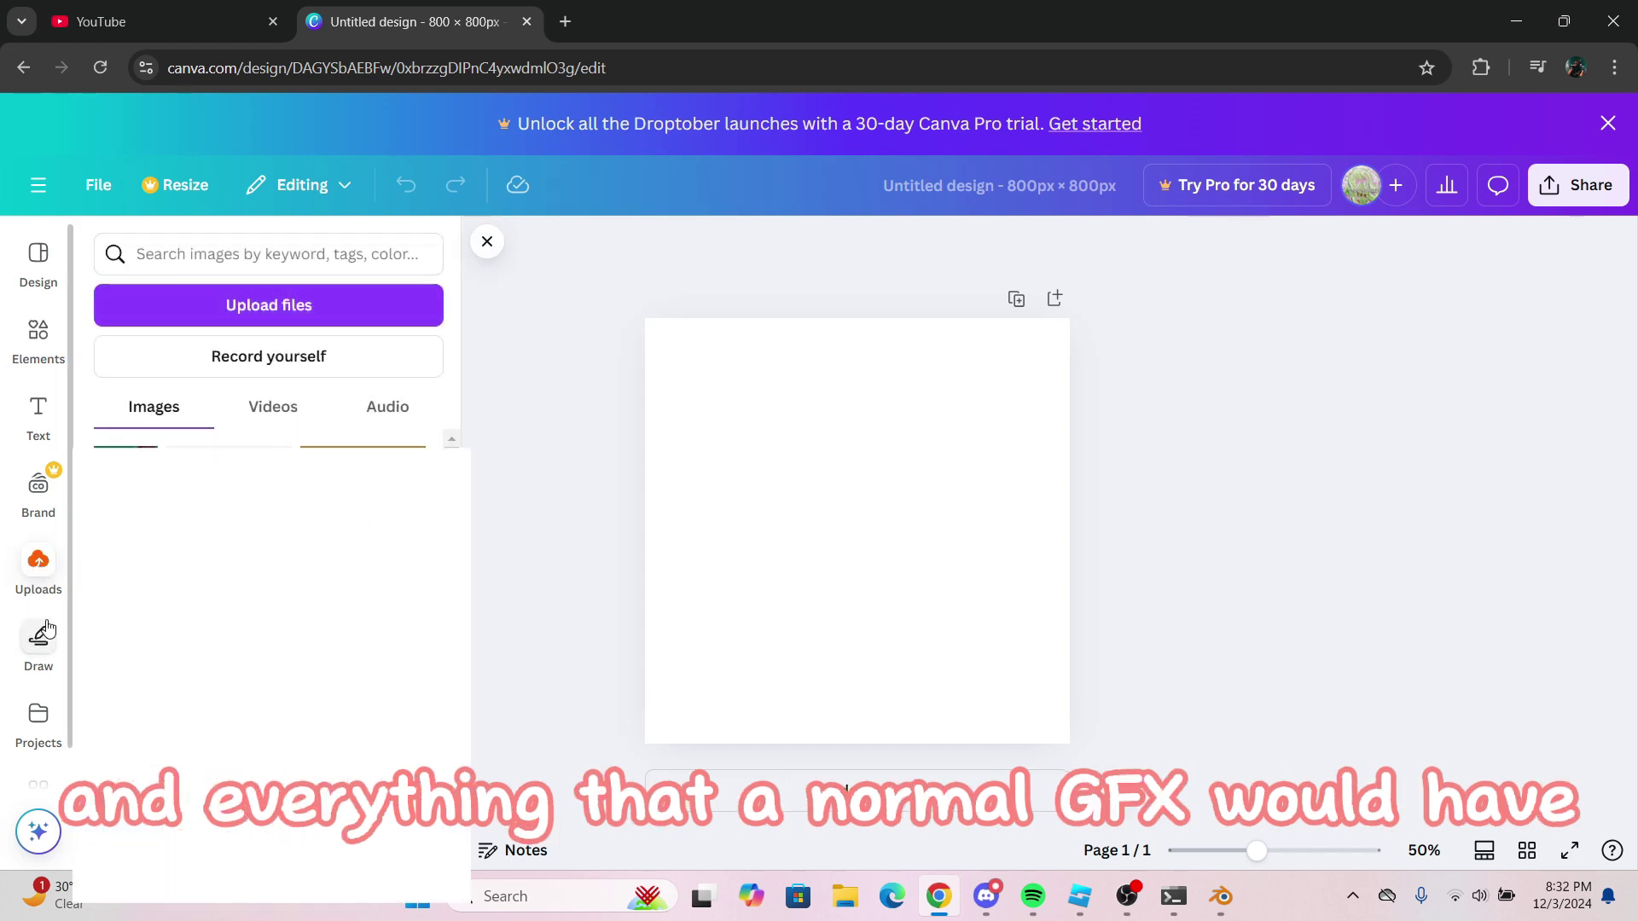
click(280, 317)
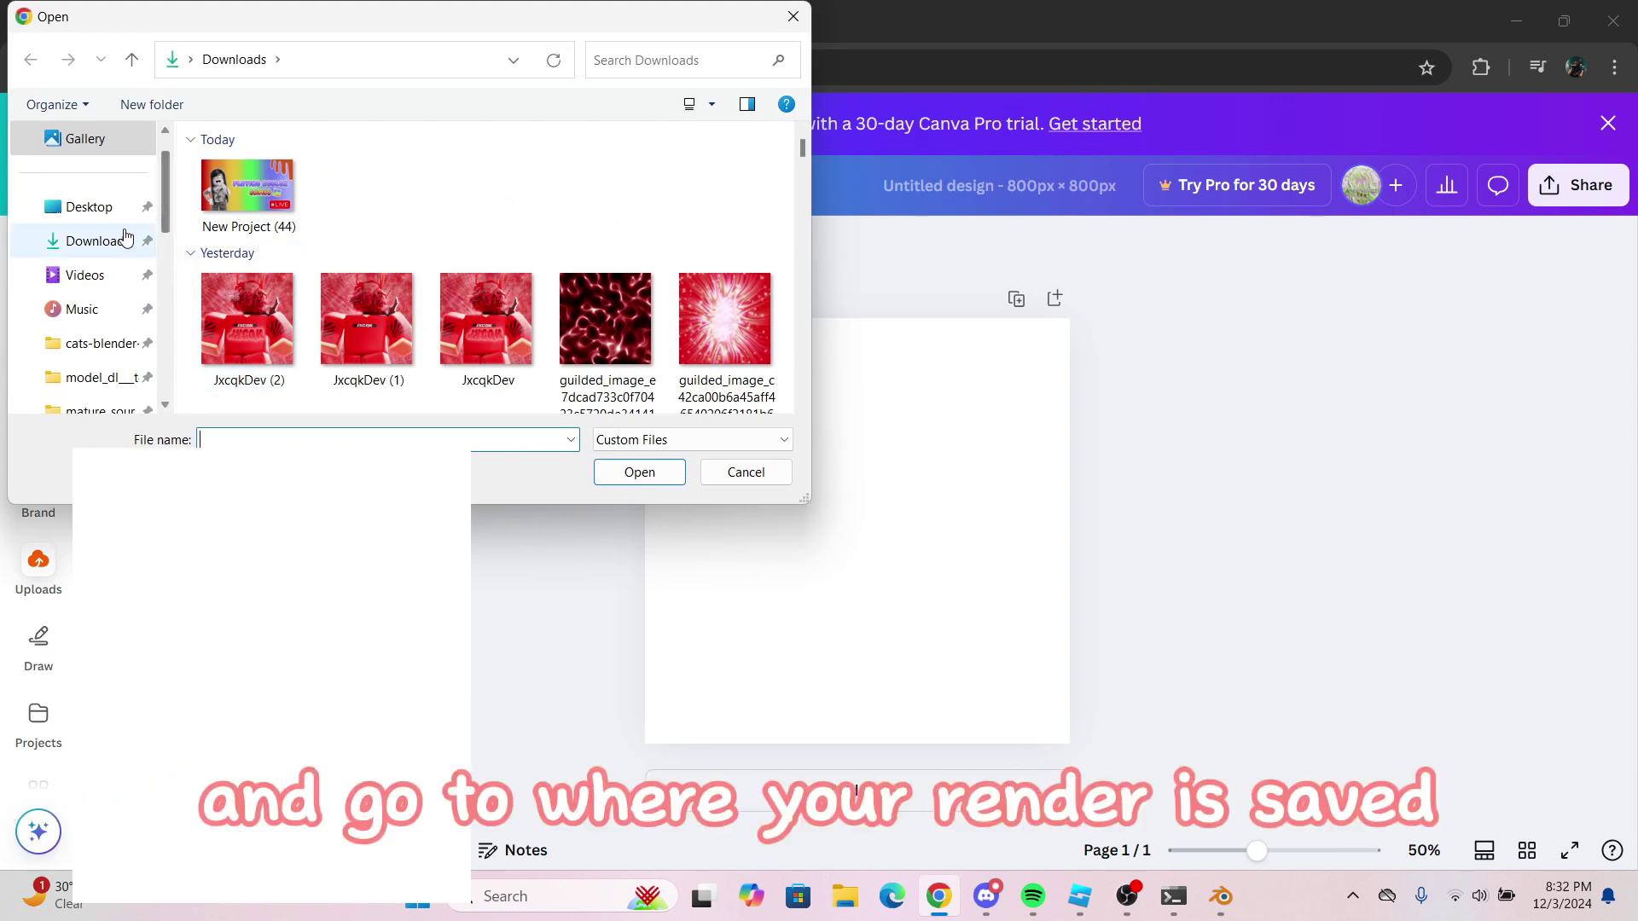
click(85, 207)
scroll(695, 298, down, 2)
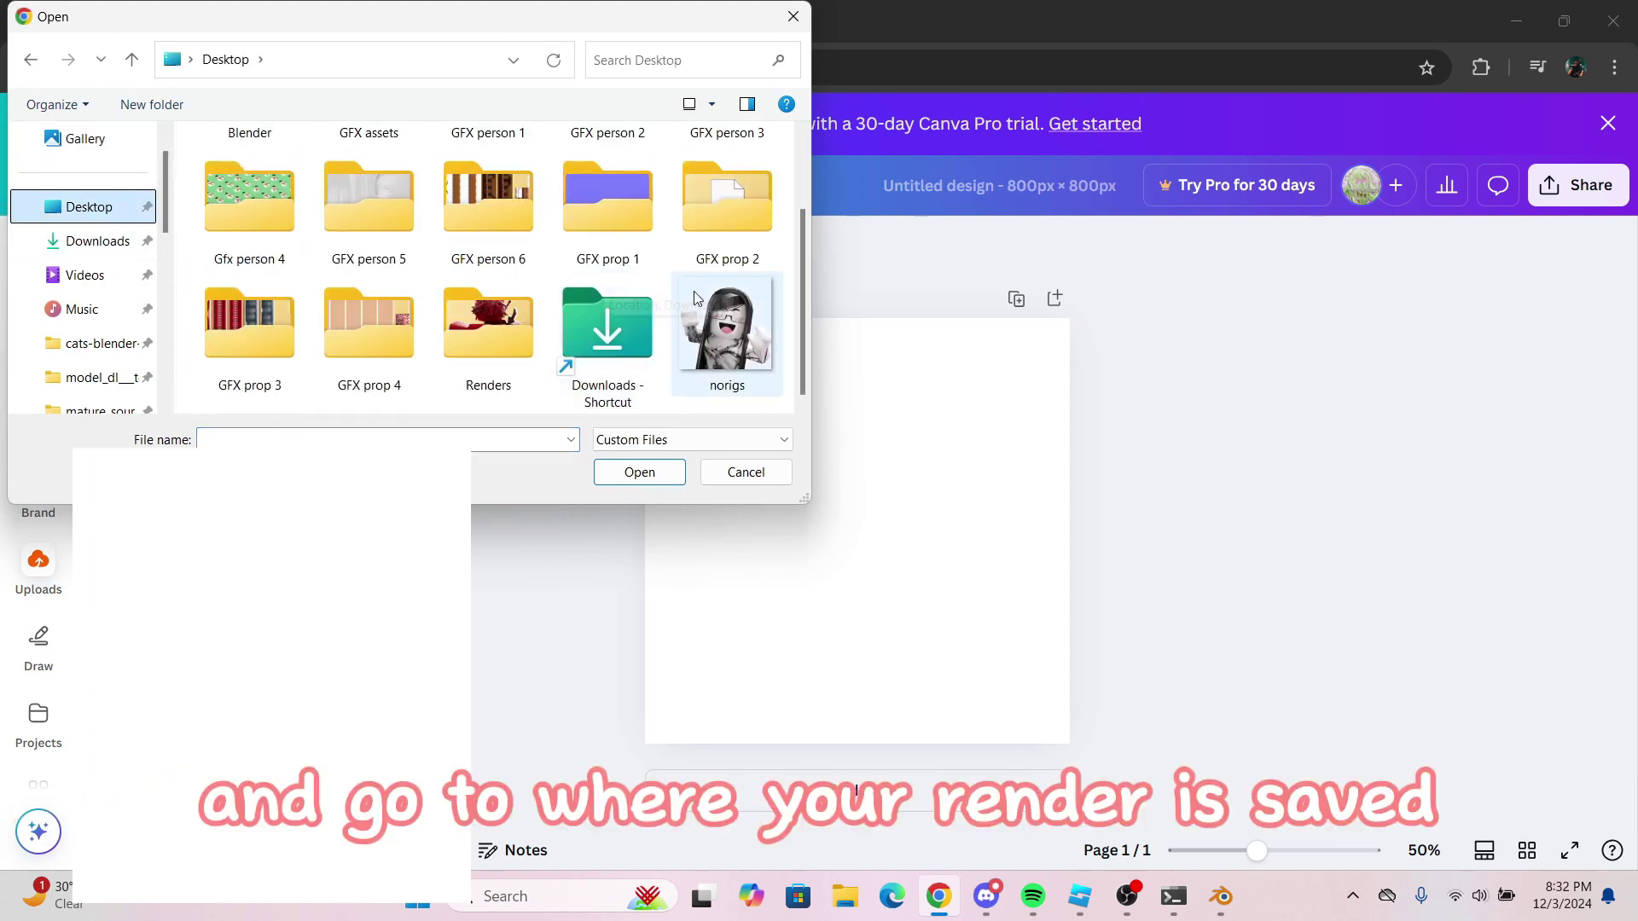
double_click(754, 351)
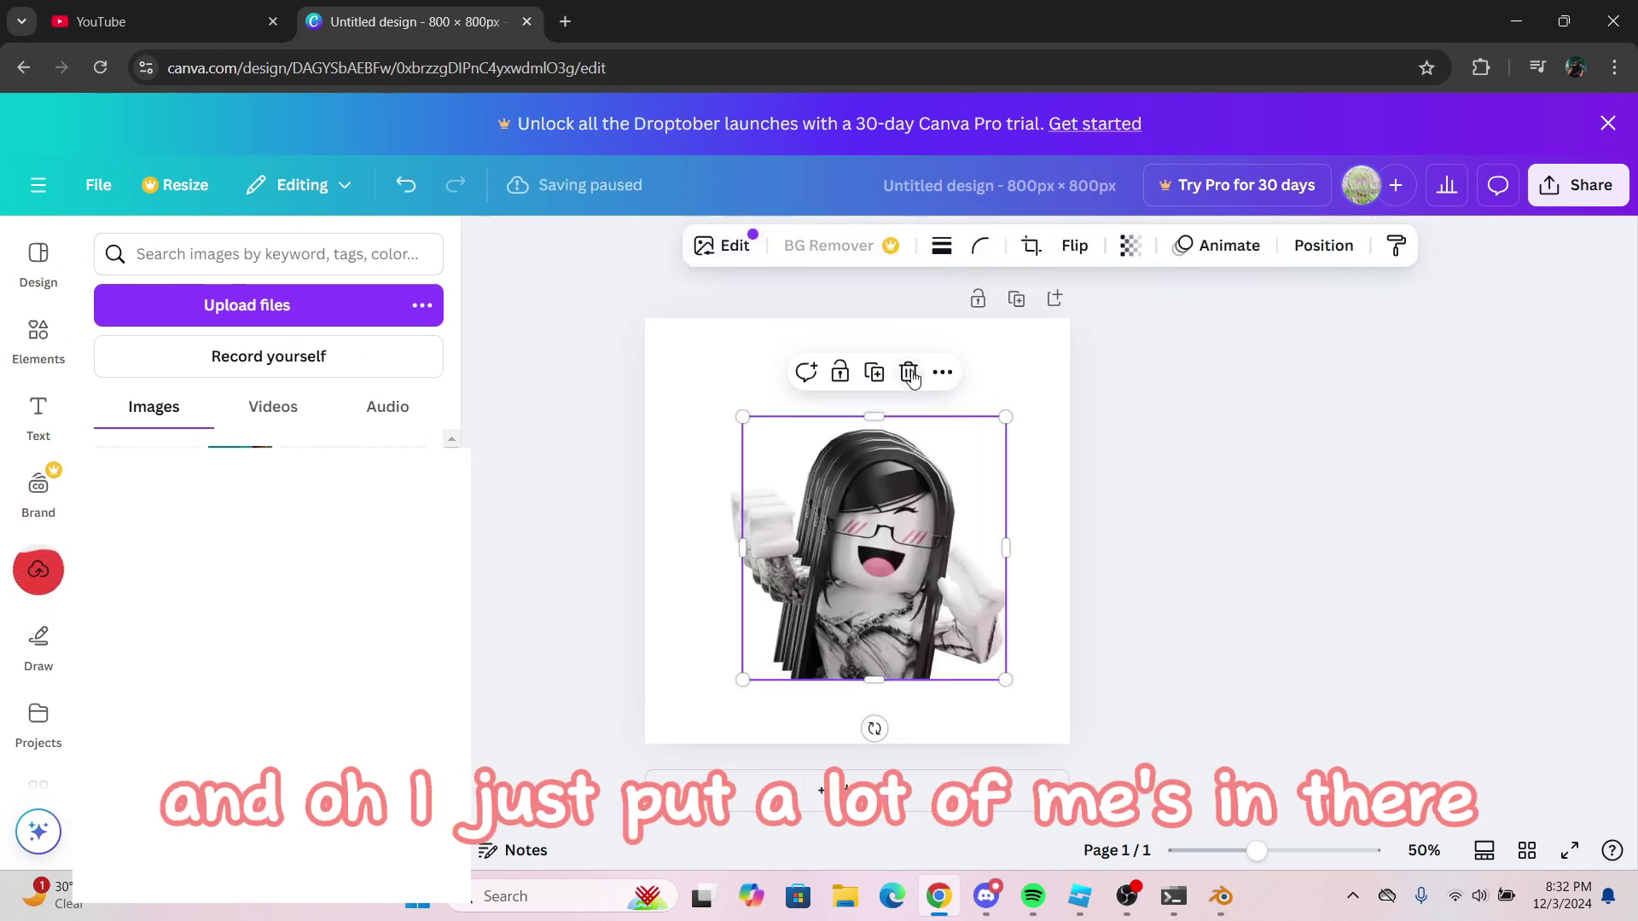
Delete the duplicate copies of the character render, keeping a single one on the canvas
click(914, 377)
click(882, 462)
click(902, 365)
click(867, 466)
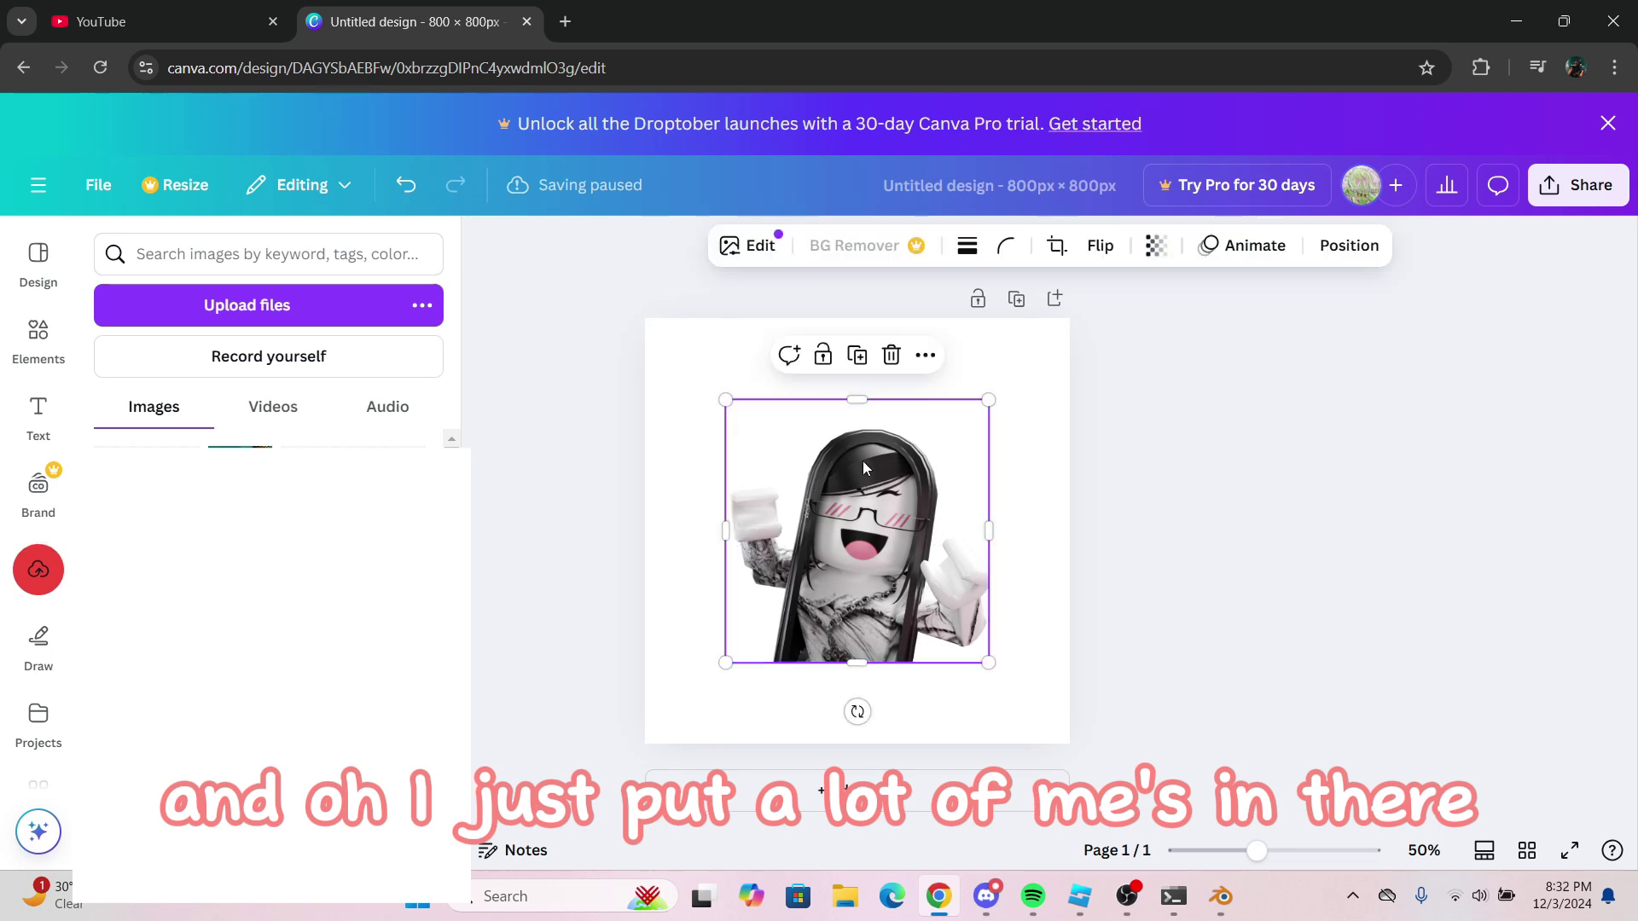
click(891, 356)
key(ctrl+z)
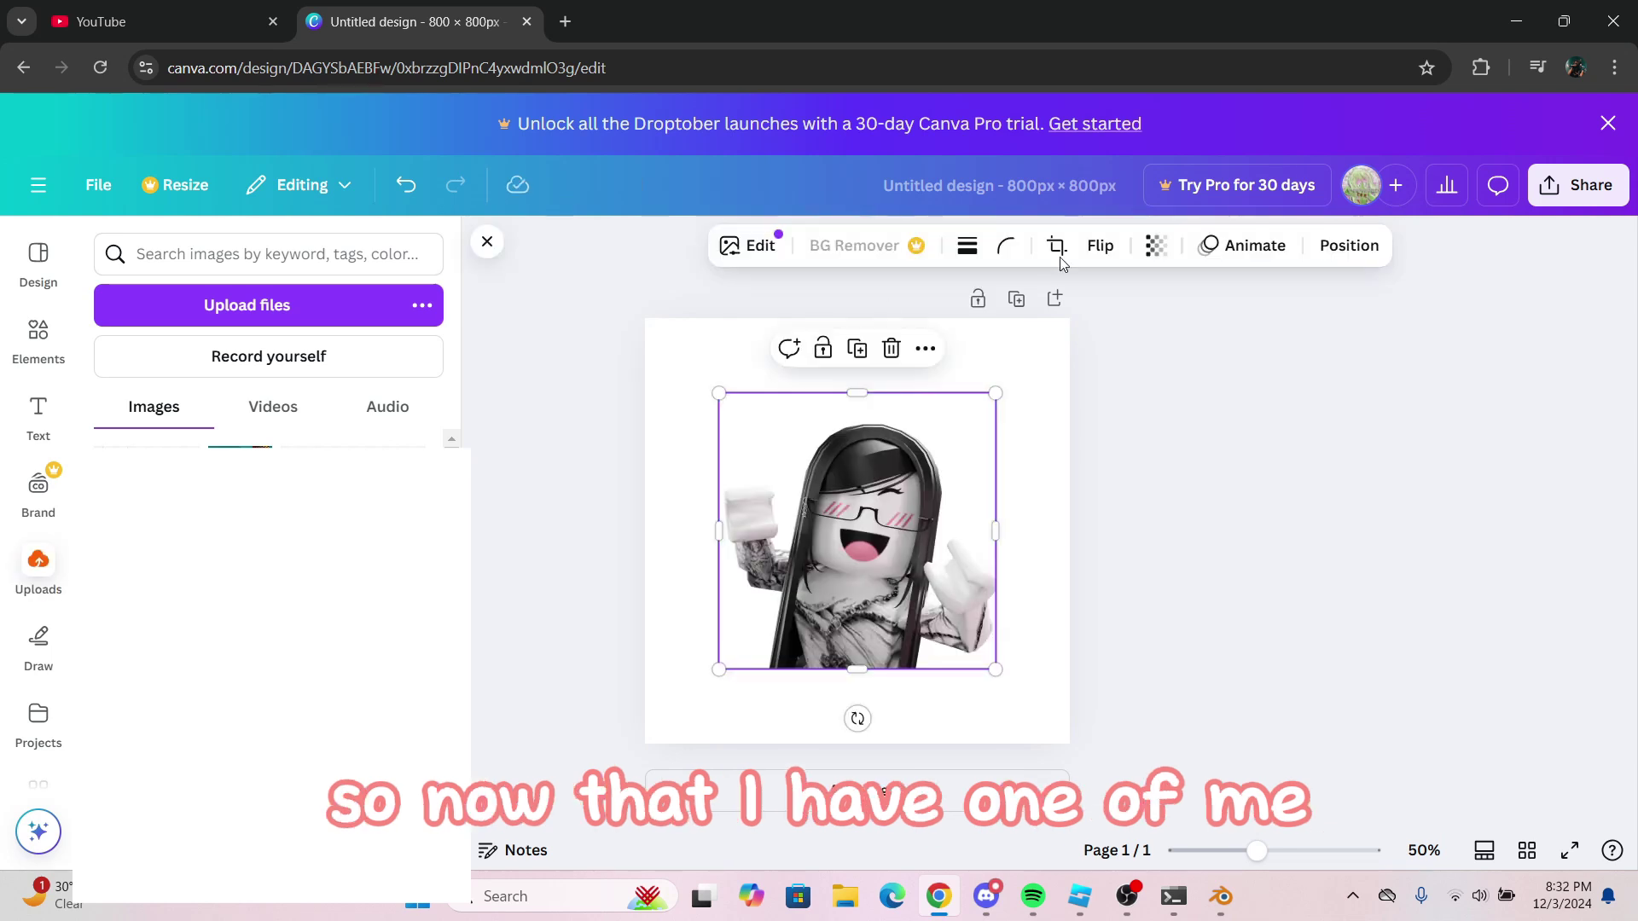
Enlarge the character render slightly beyond the square page and align it to the page's lower right corner
drag(995, 392, 1160, 228)
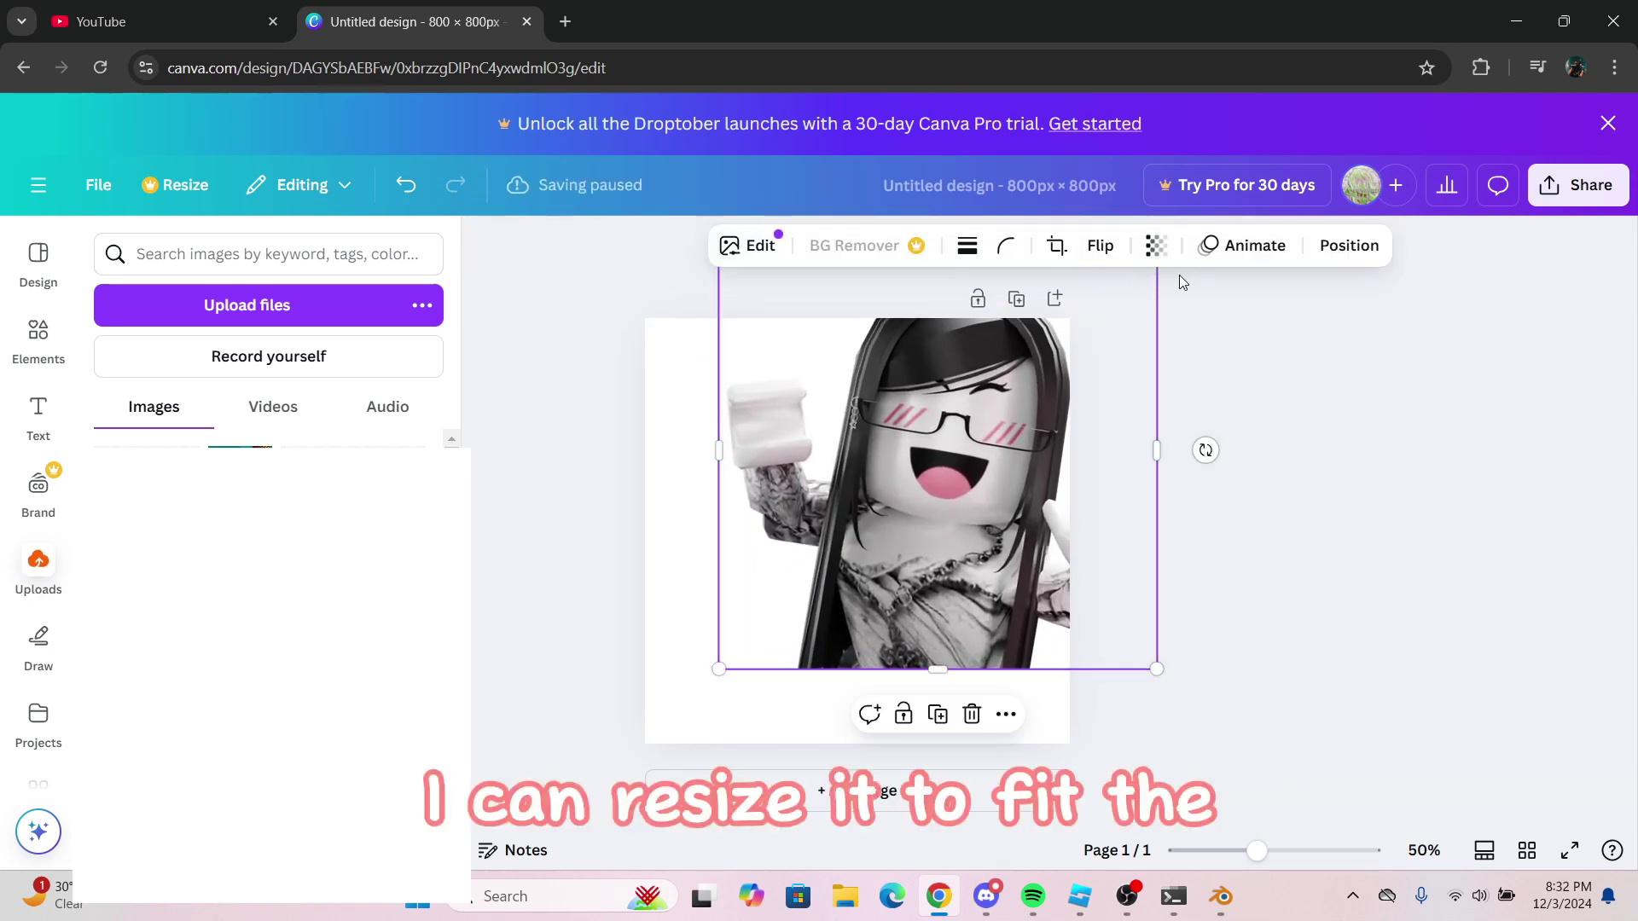
drag(1063, 379, 977, 458)
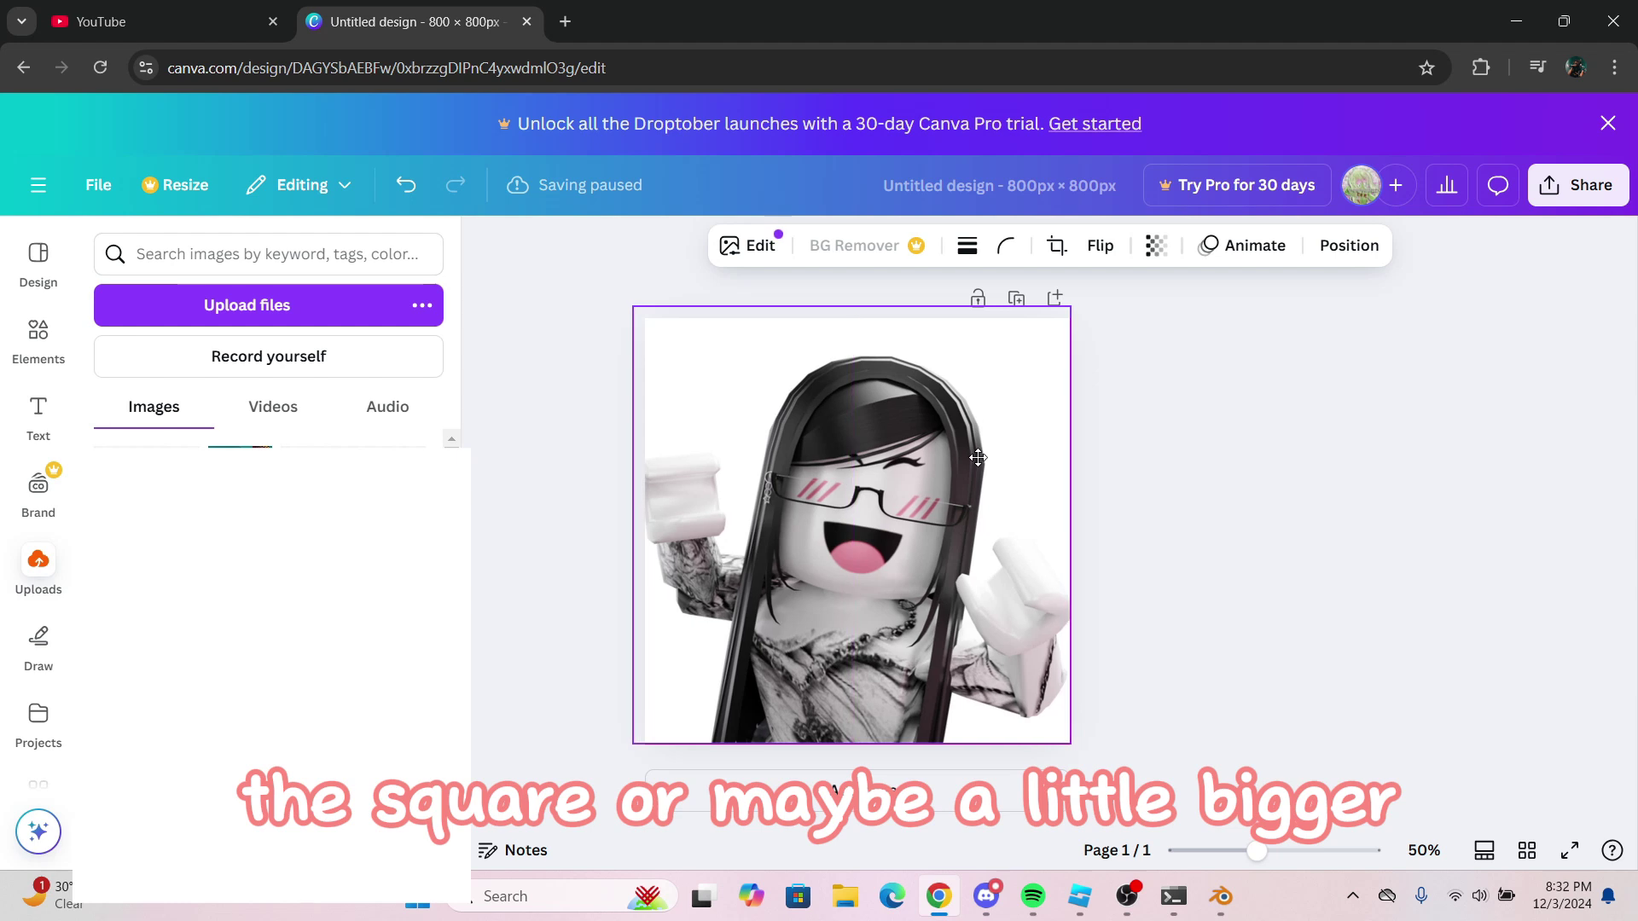
click(1173, 456)
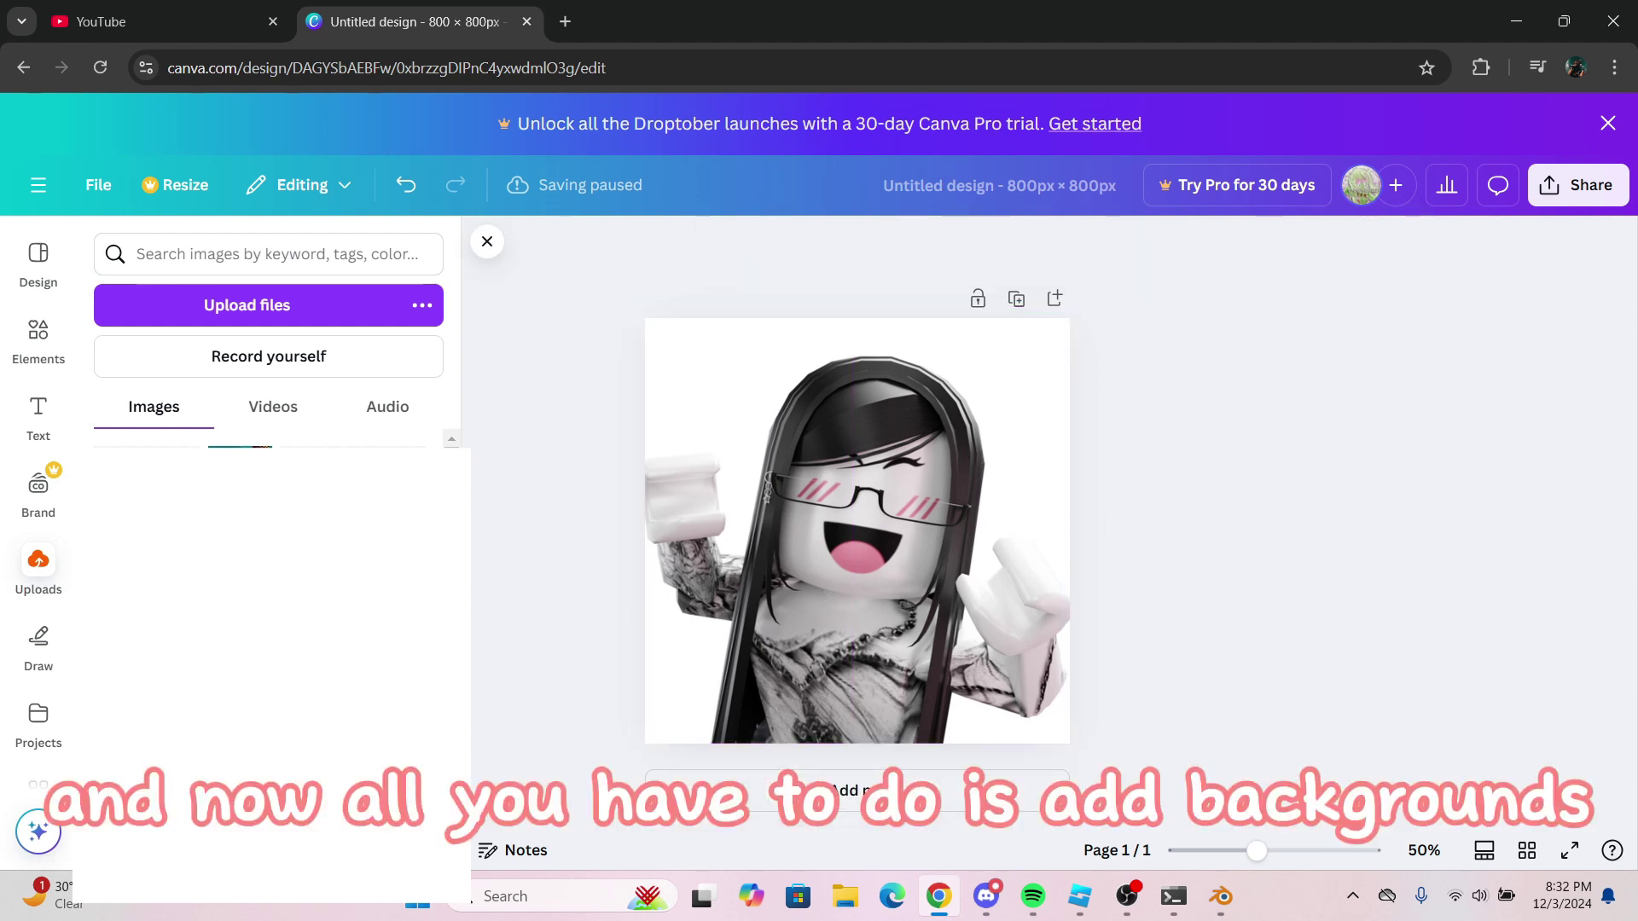
Open pinterest.com in a new browser tab and search for "gfx backgrounds"
click(39, 333)
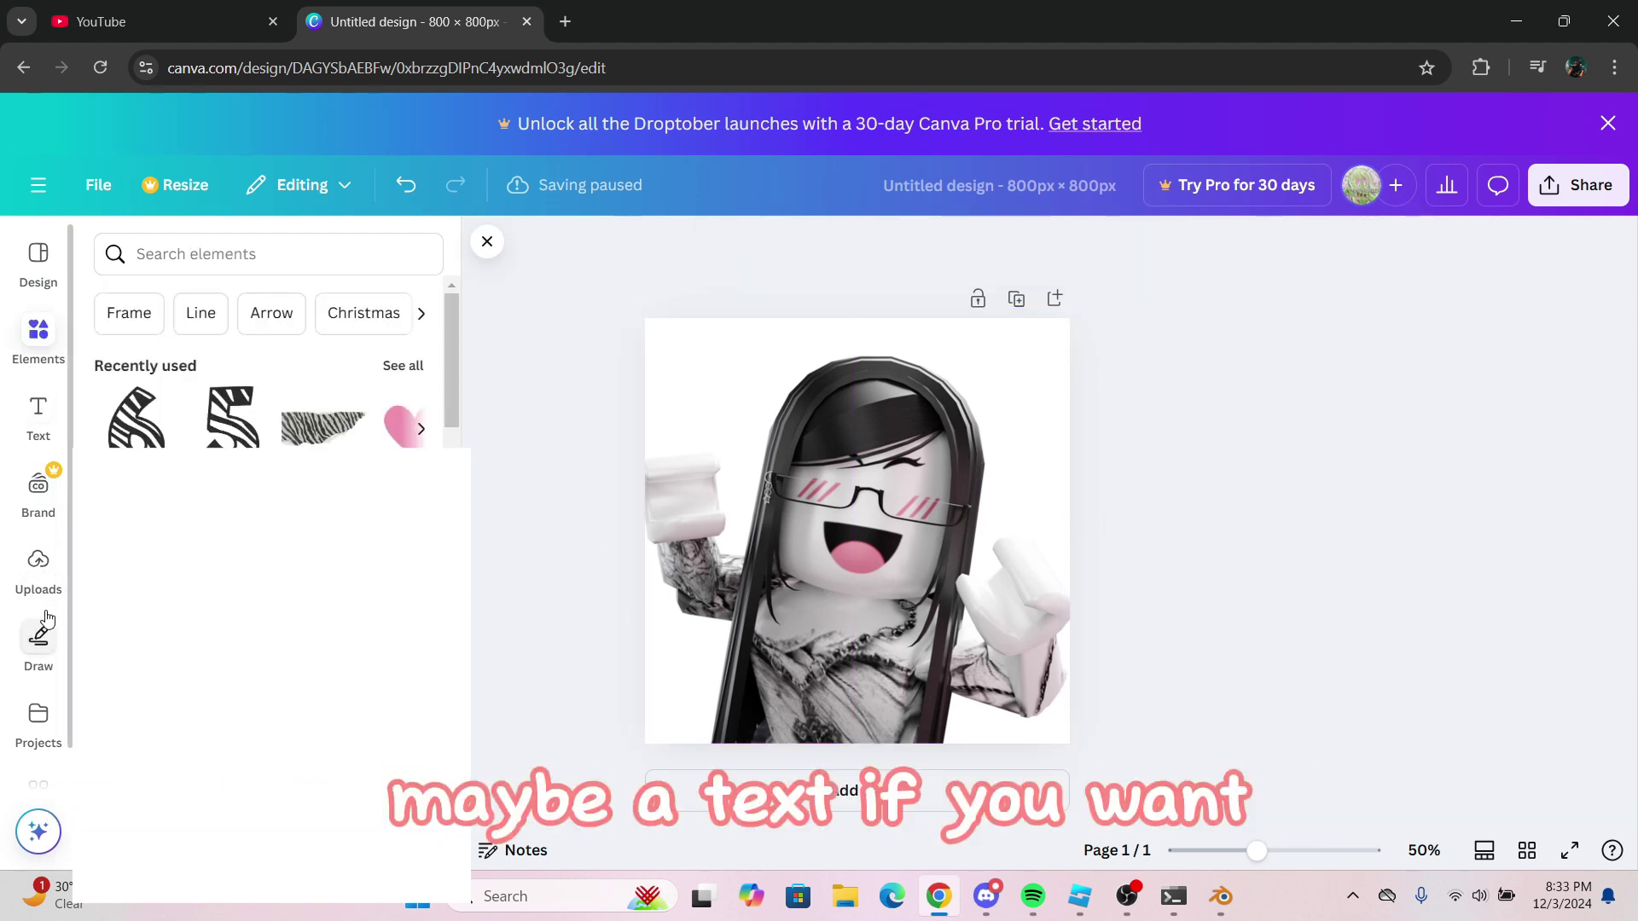
click(566, 17)
text(pinterest.com)
key(Return)
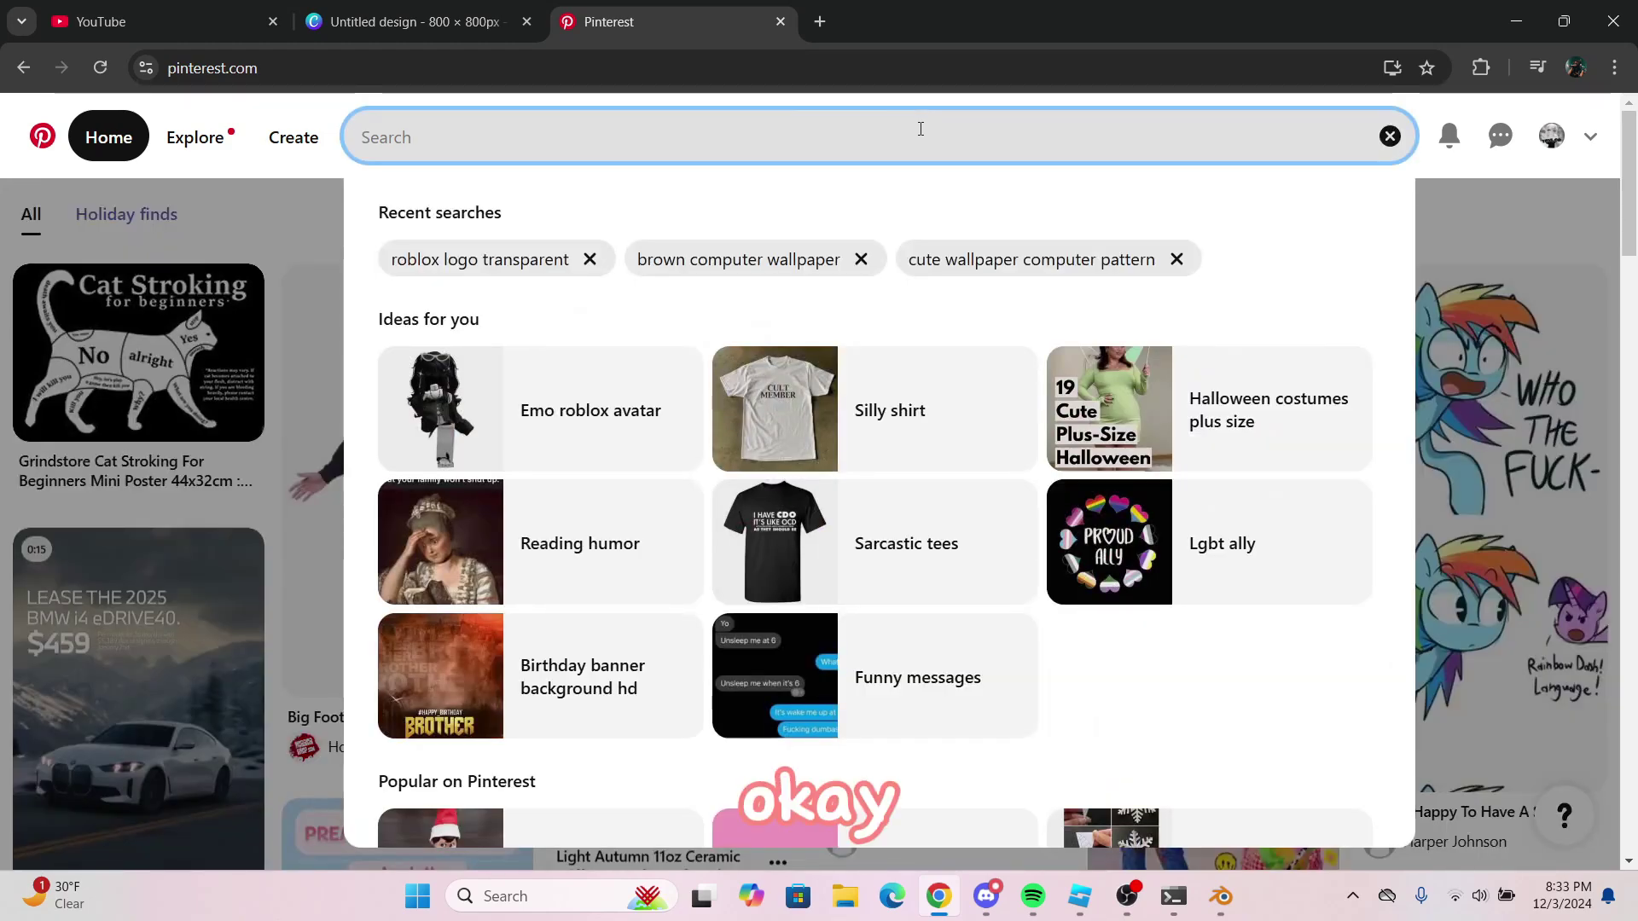
text(gfx backg)
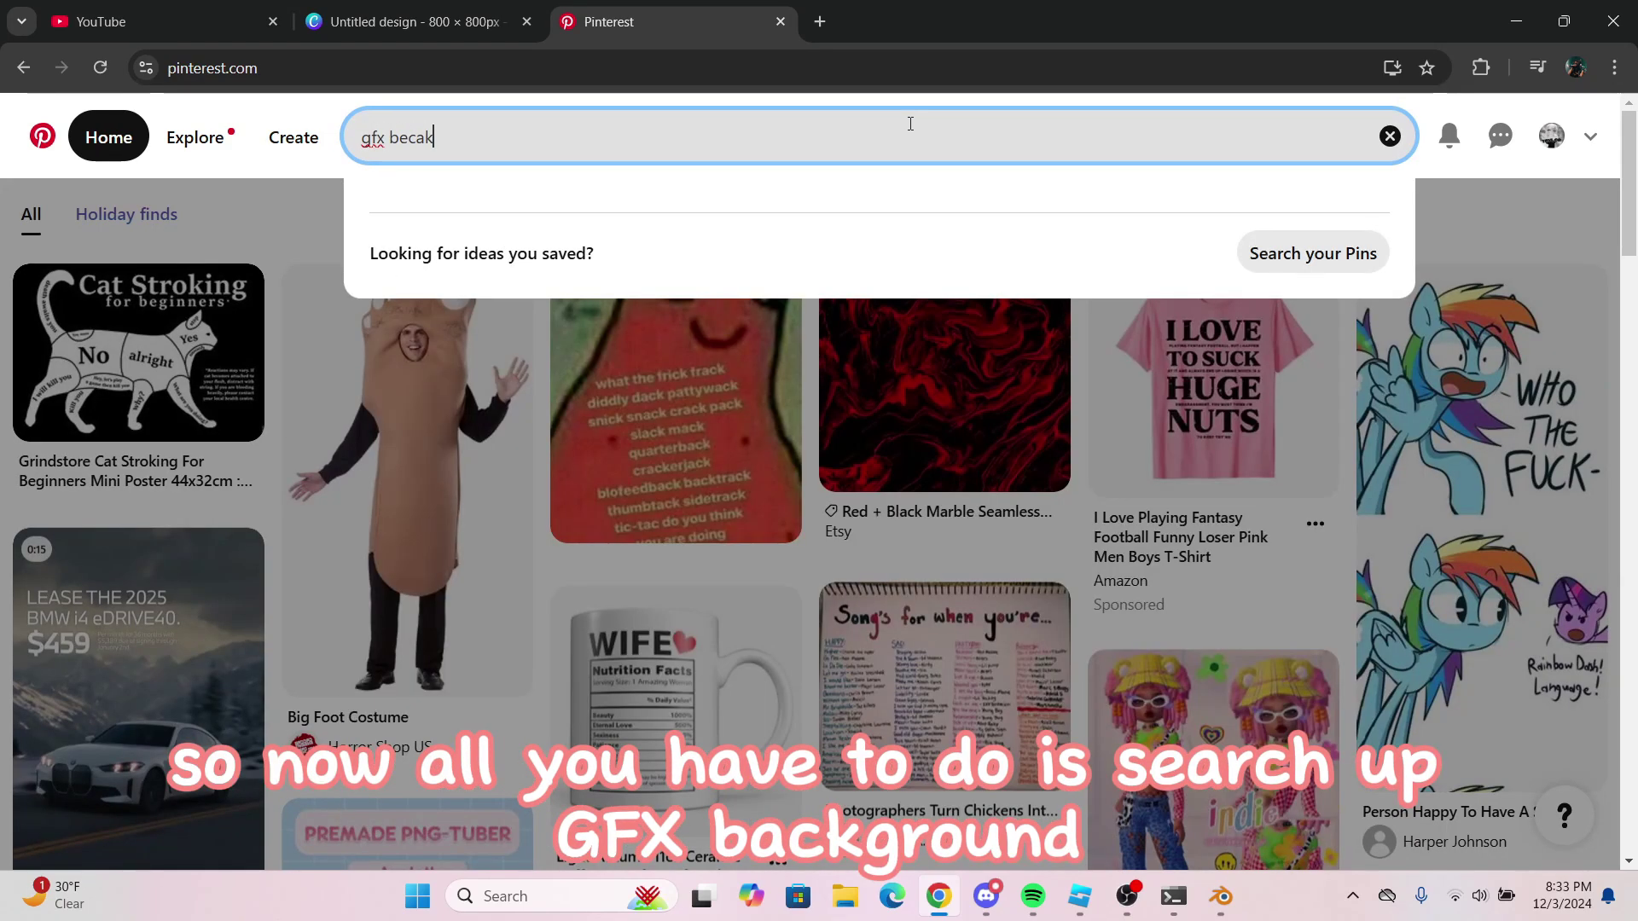
text(rounds)
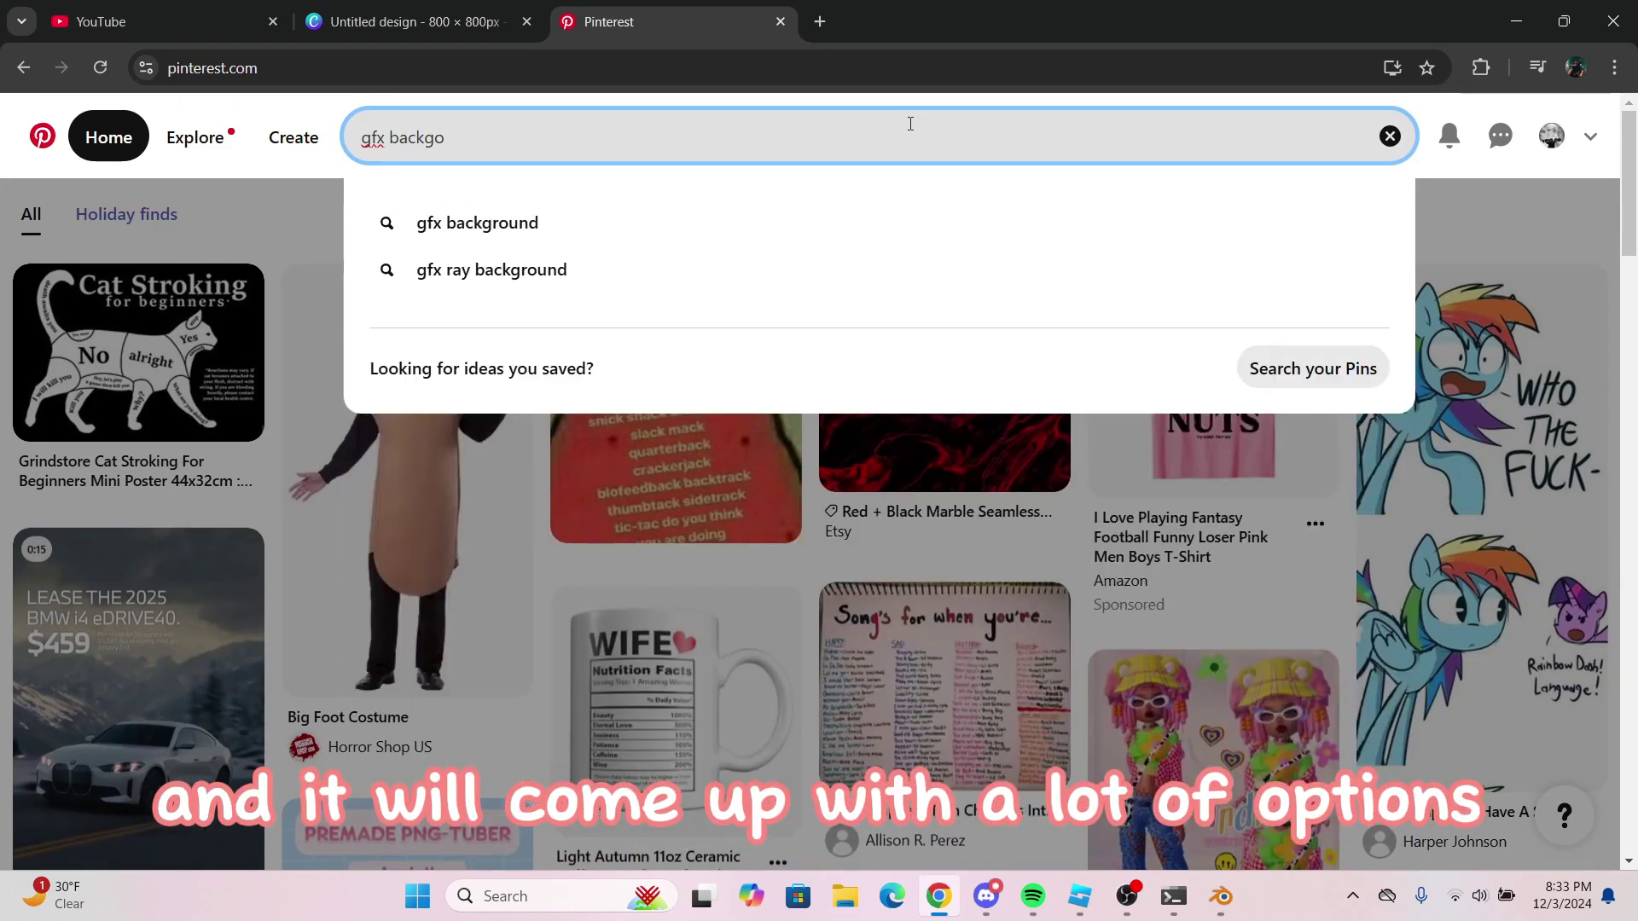
key(Return)
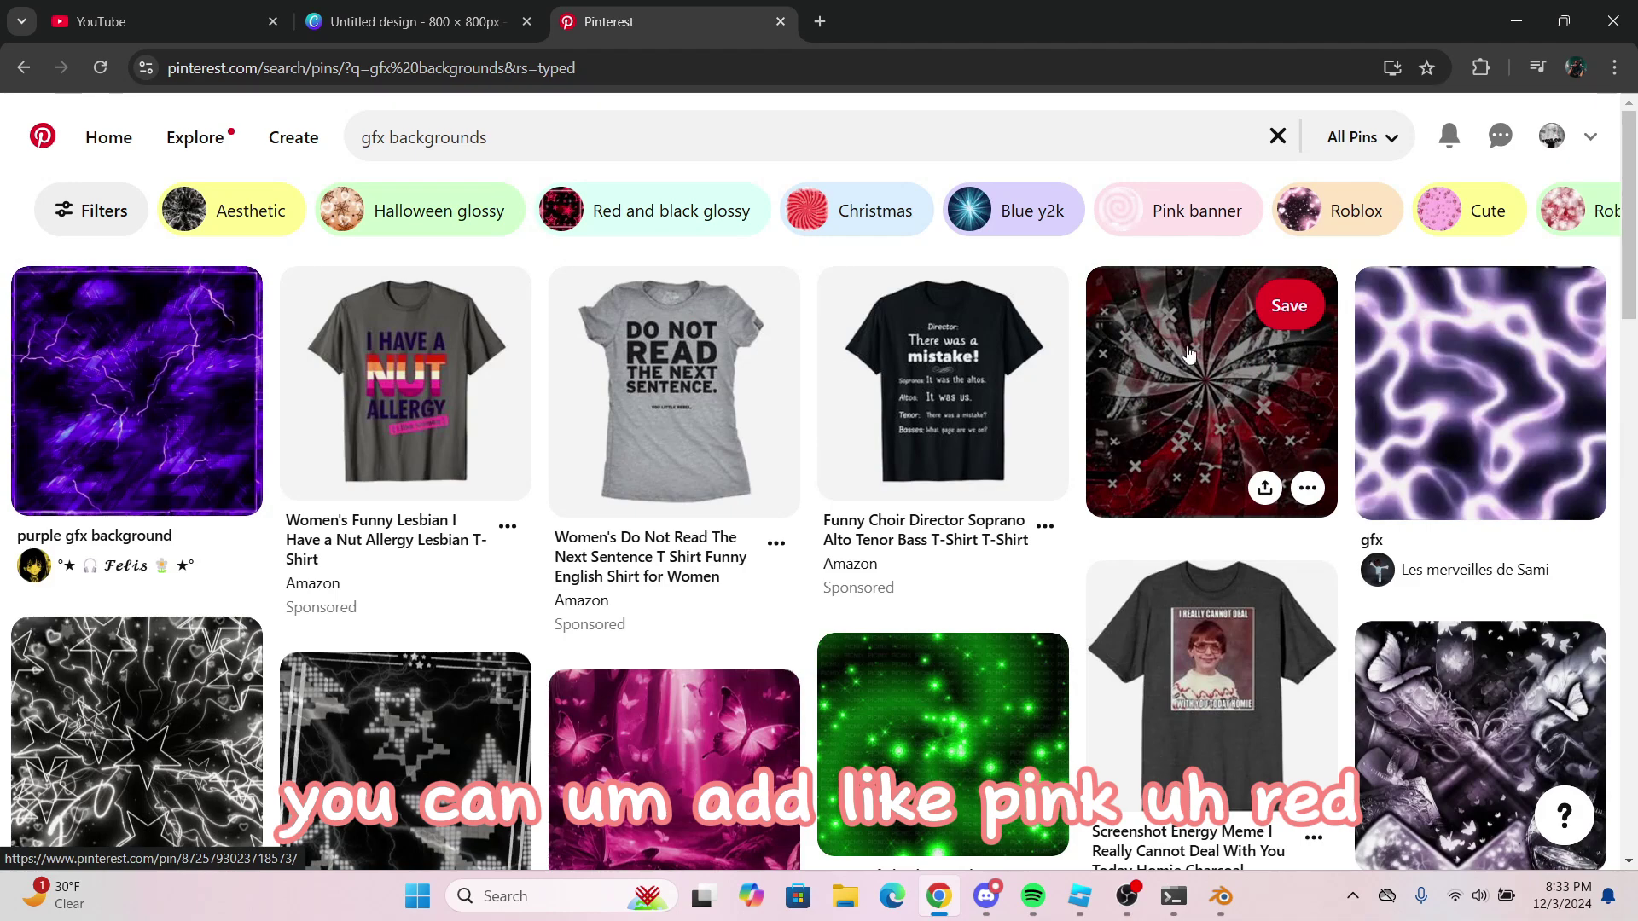
Browse the background results and open the black pin with grey pixelated stars and lightning
scroll(1188, 353, down, 2)
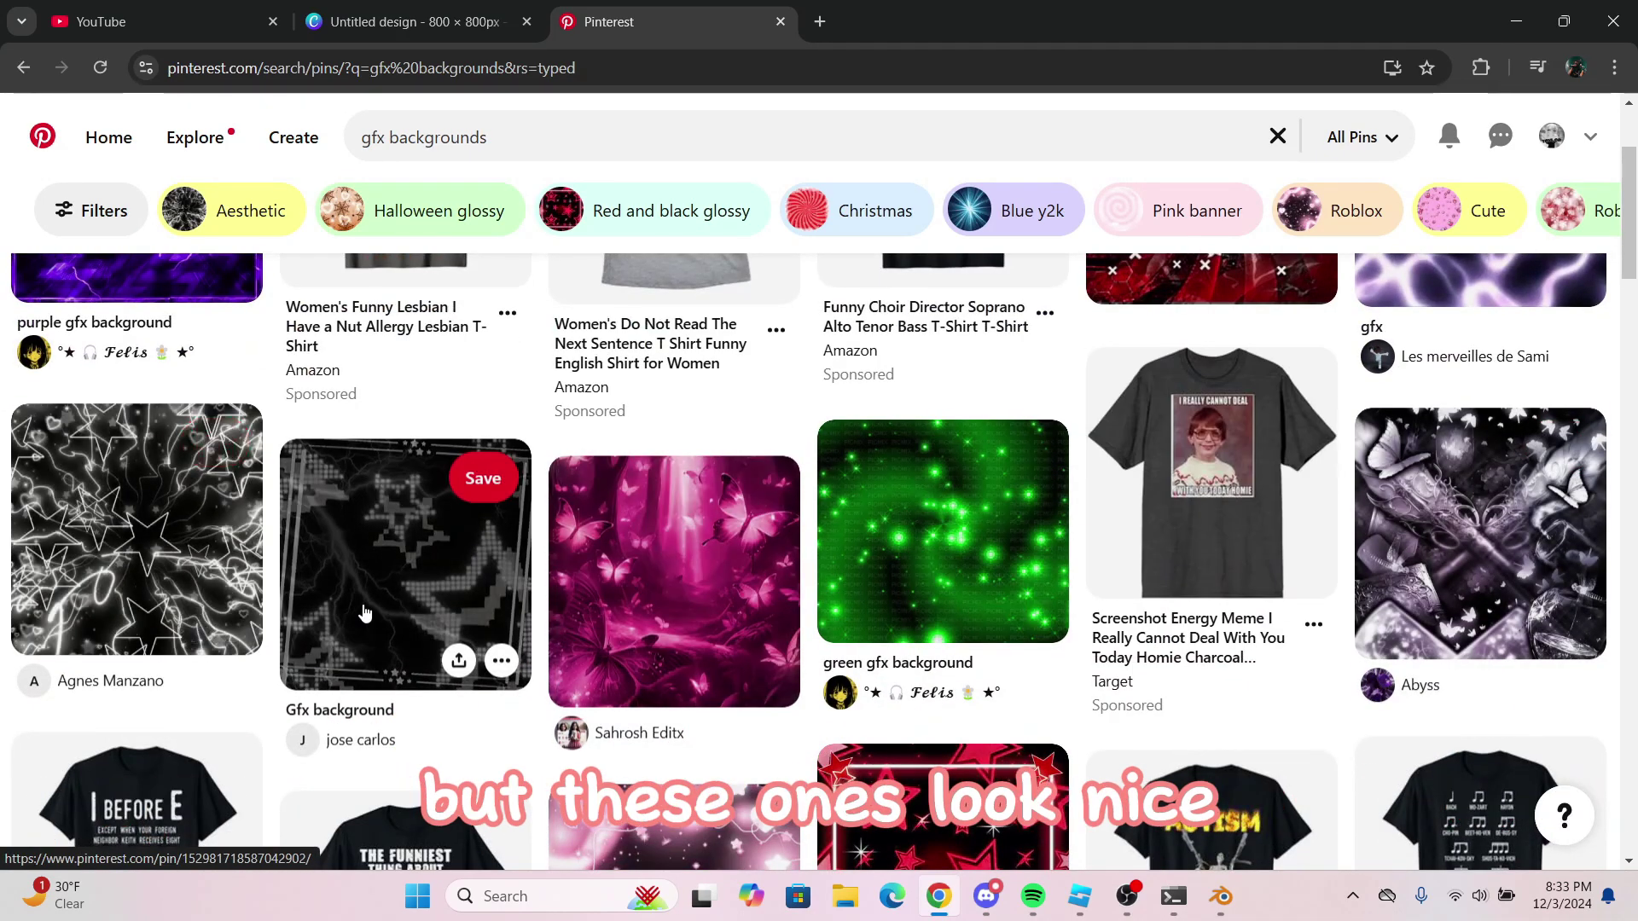
click(173, 543)
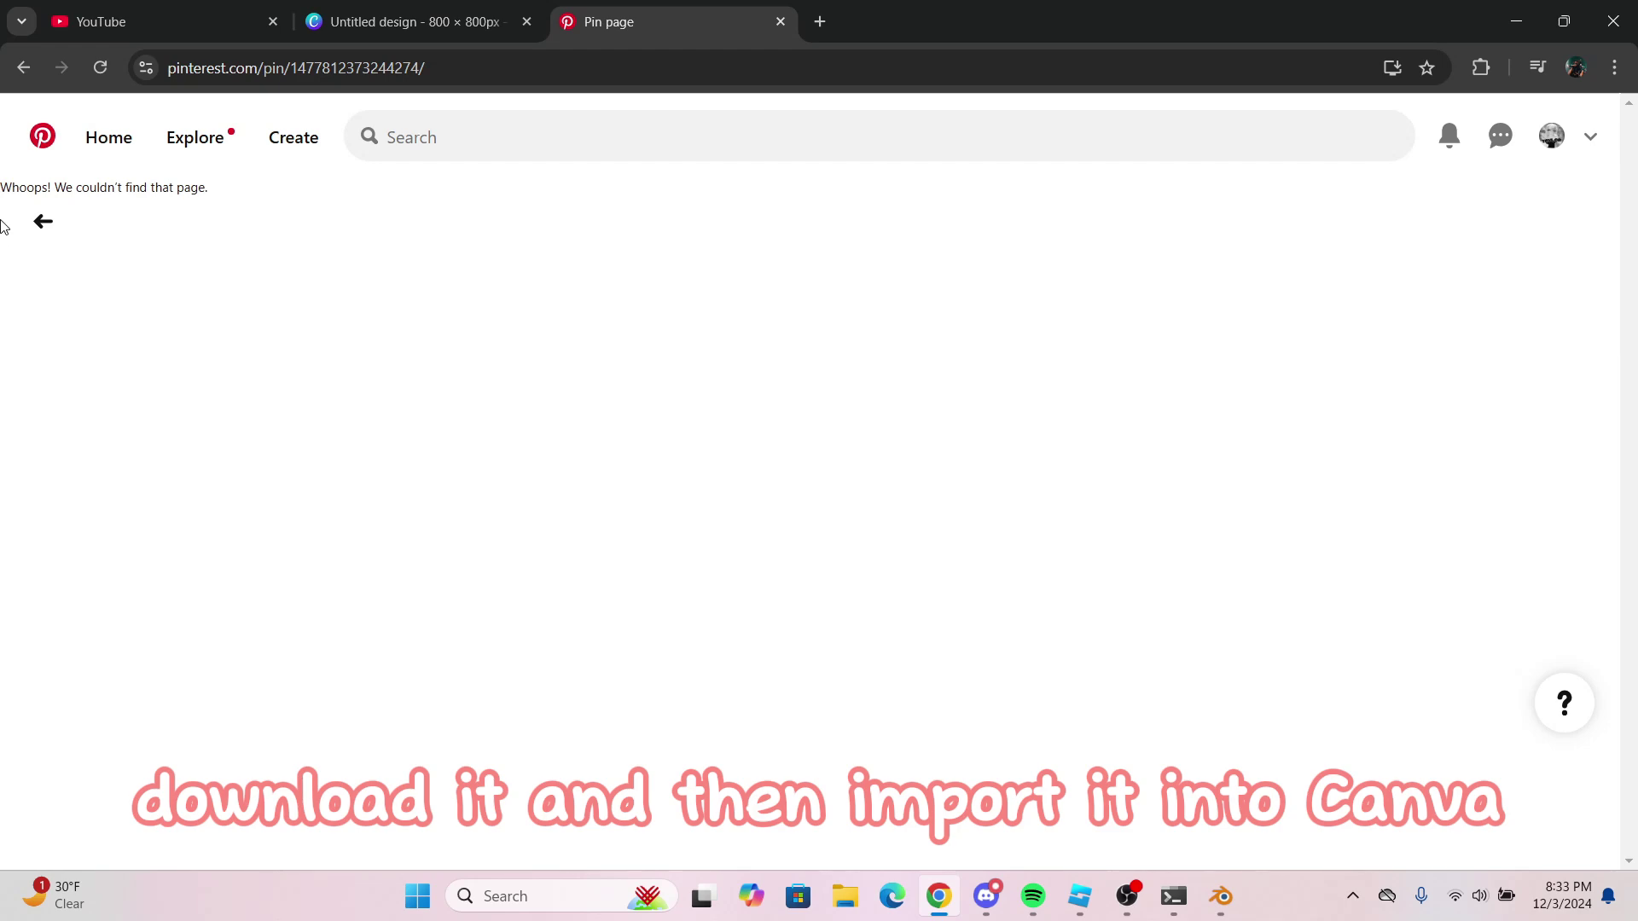
click(44, 221)
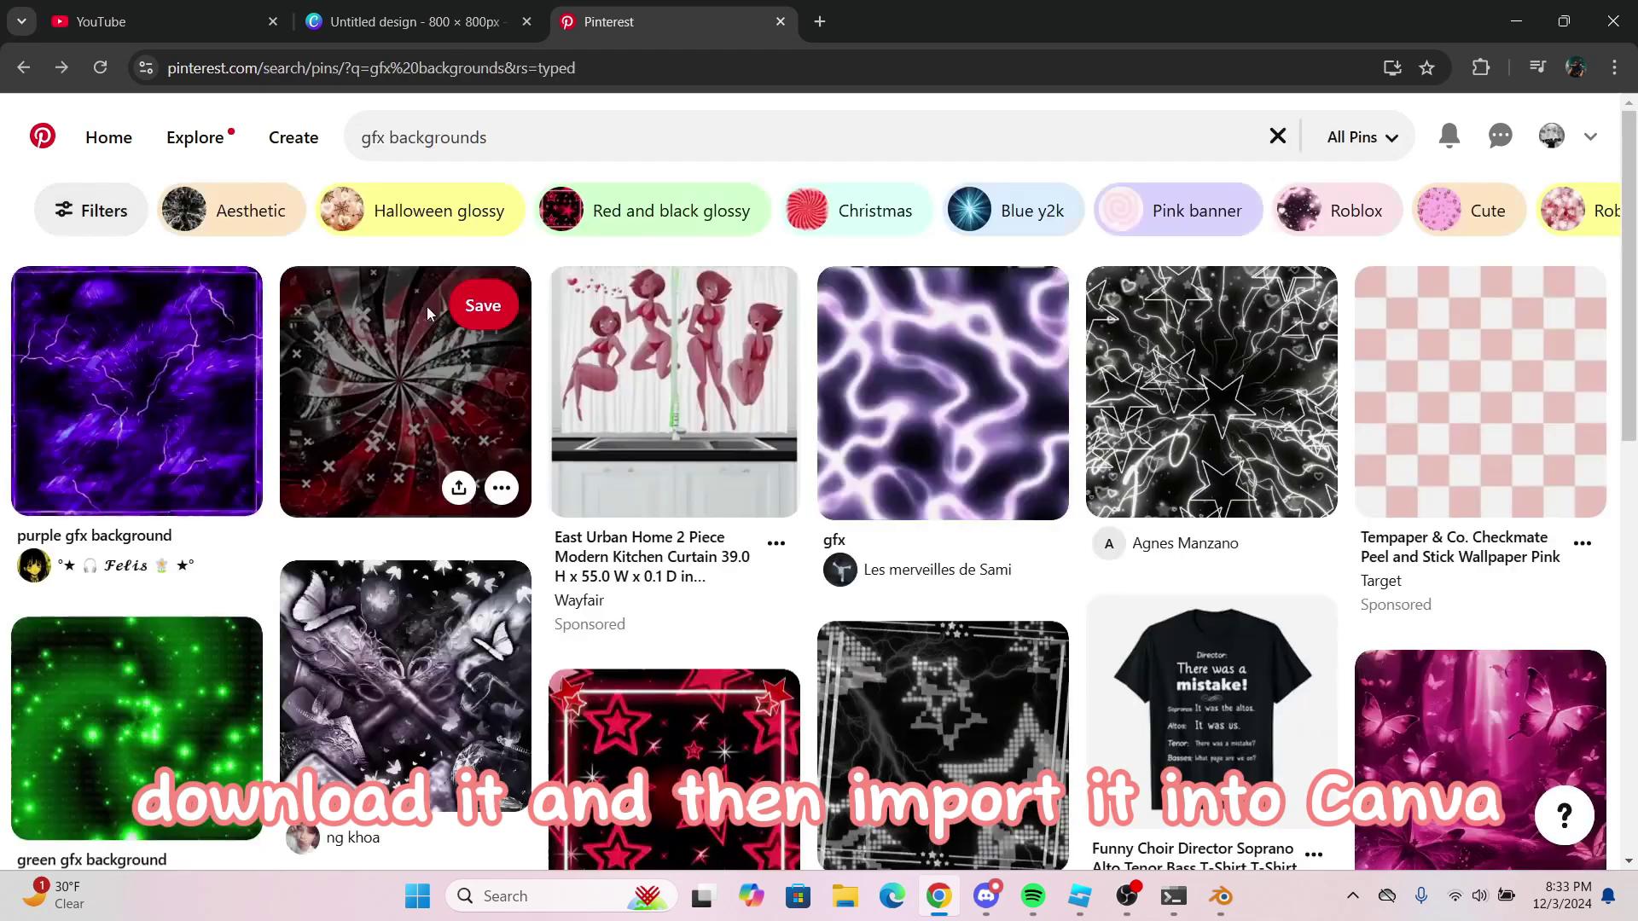
scroll(799, 503, down, 4)
click(928, 462)
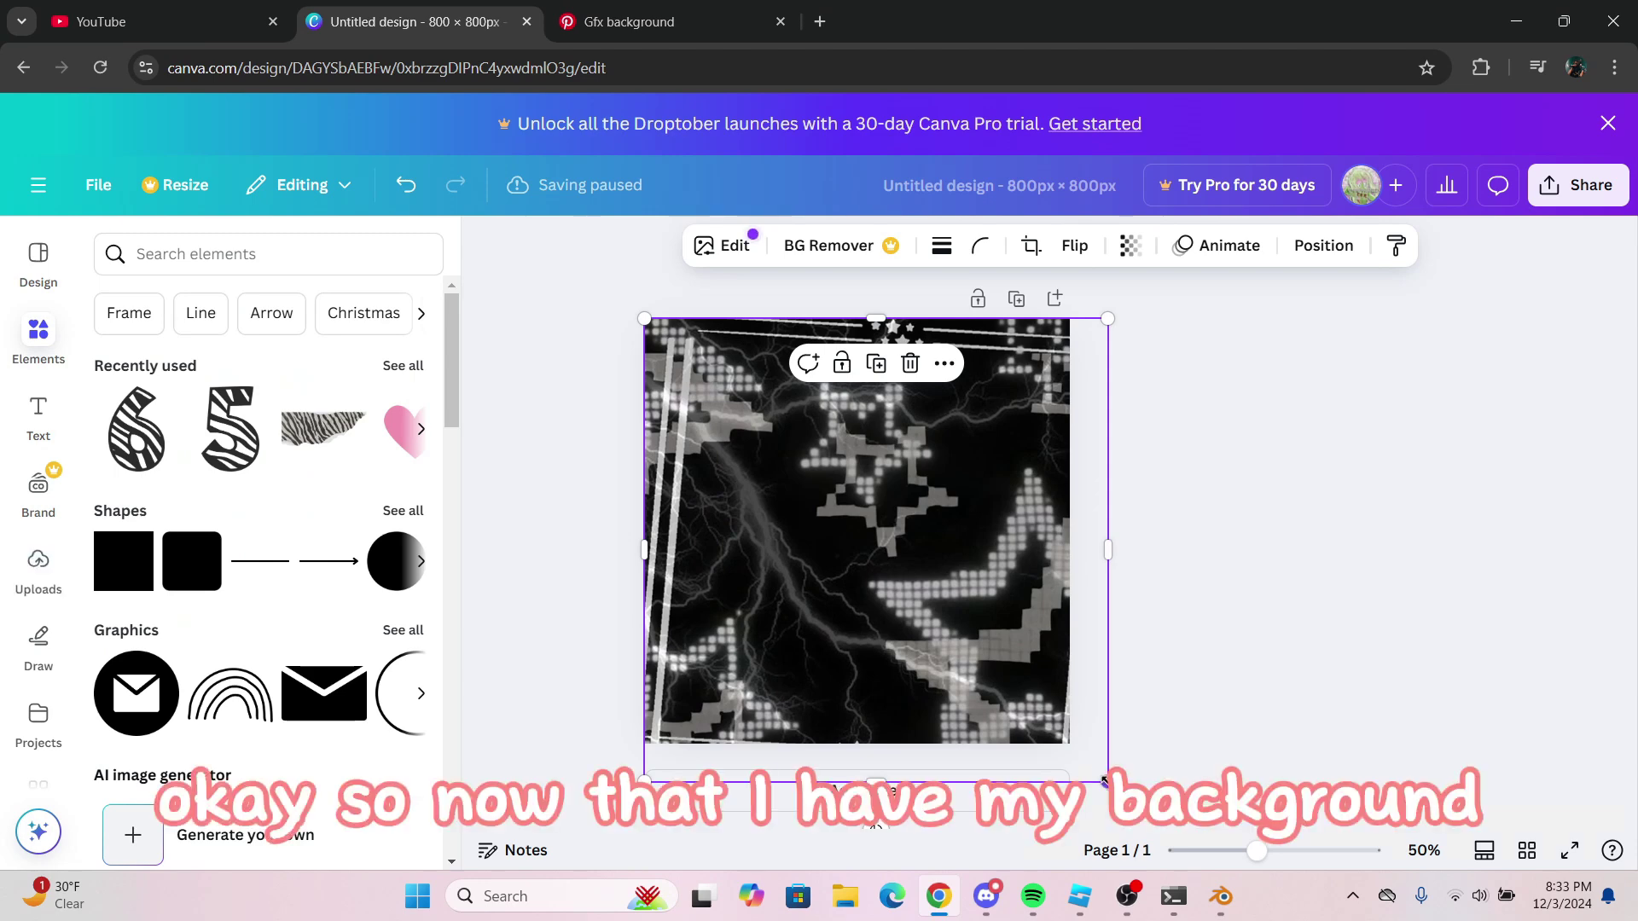
Resize the pixelated star background to fill the 800 × 800 px page and move its layer behind the character render
drag(1103, 781, 1067, 745)
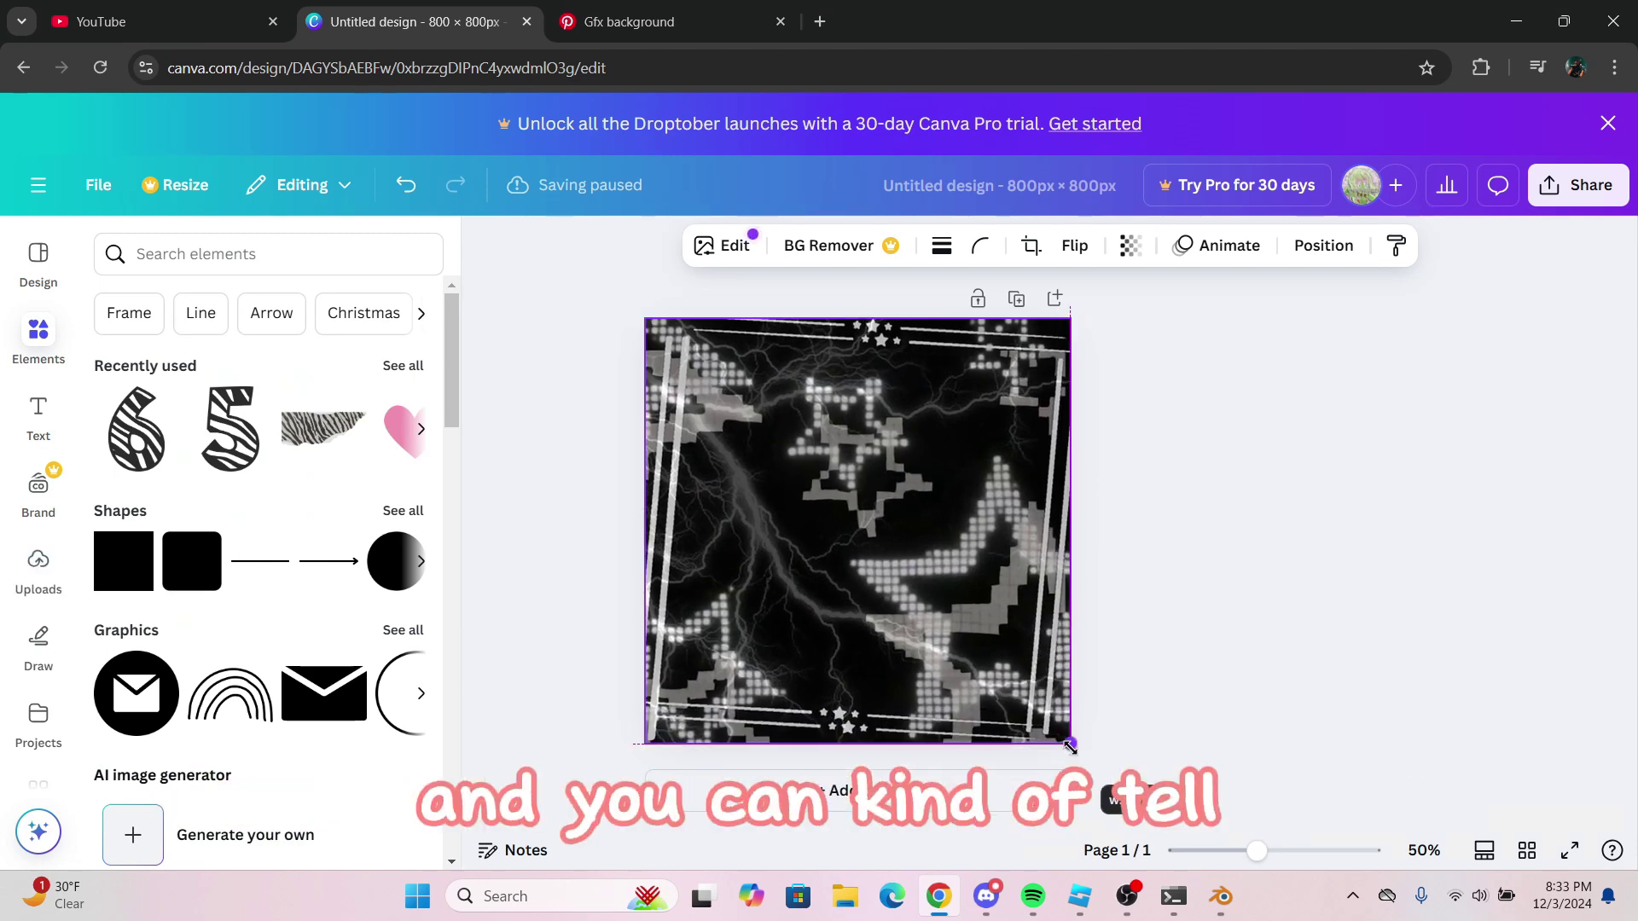
click(1201, 613)
click(986, 512)
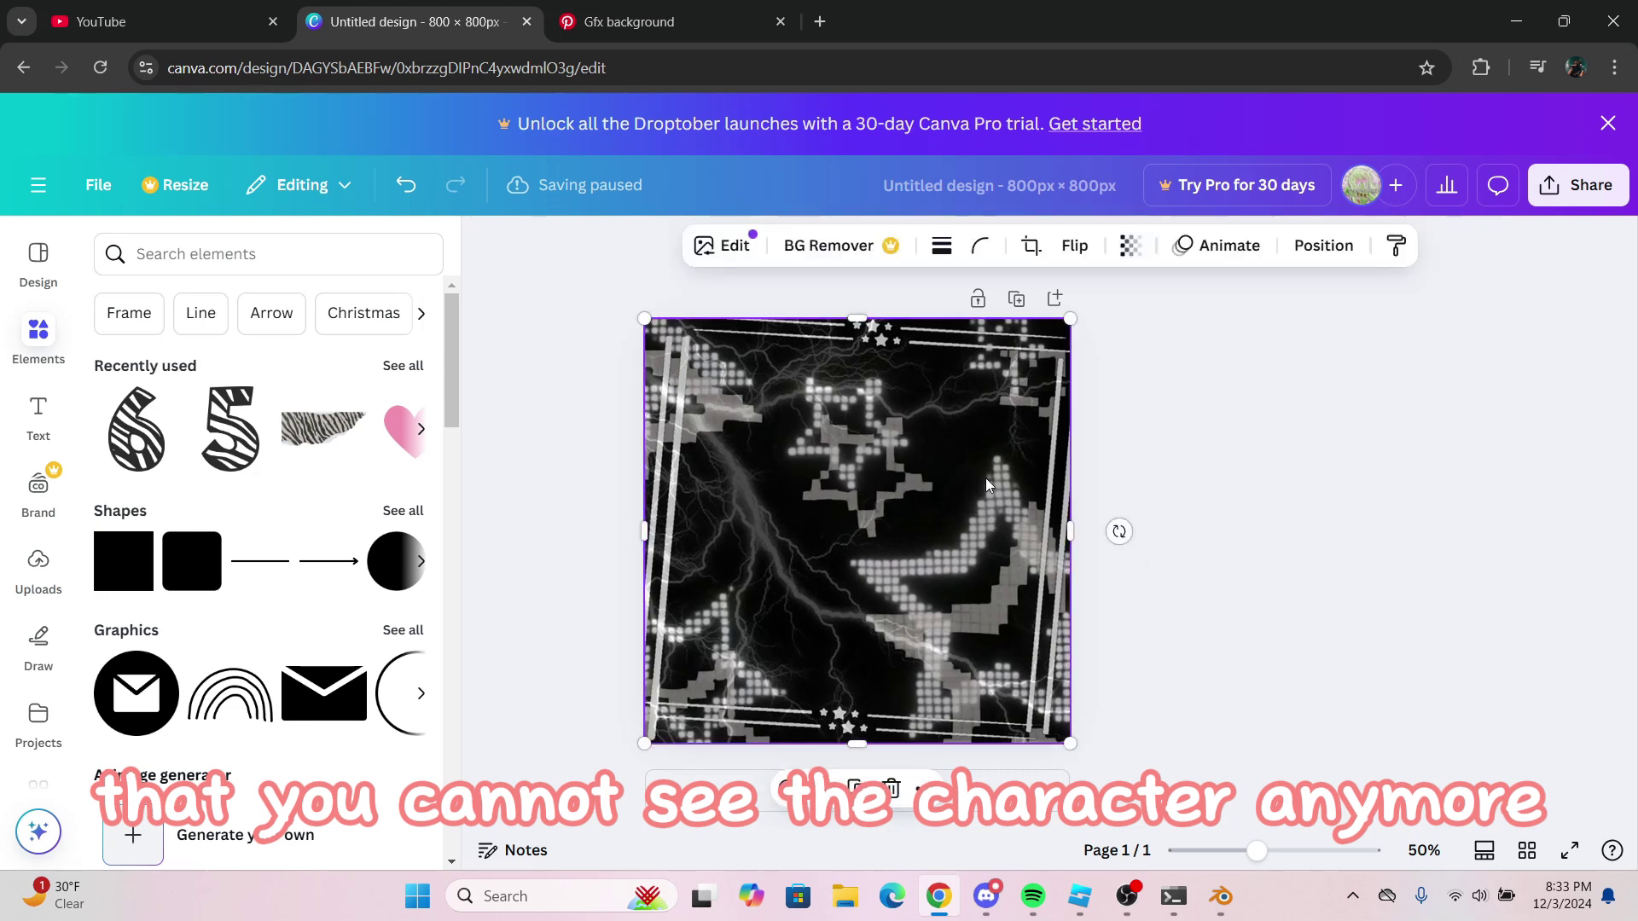
click(1323, 249)
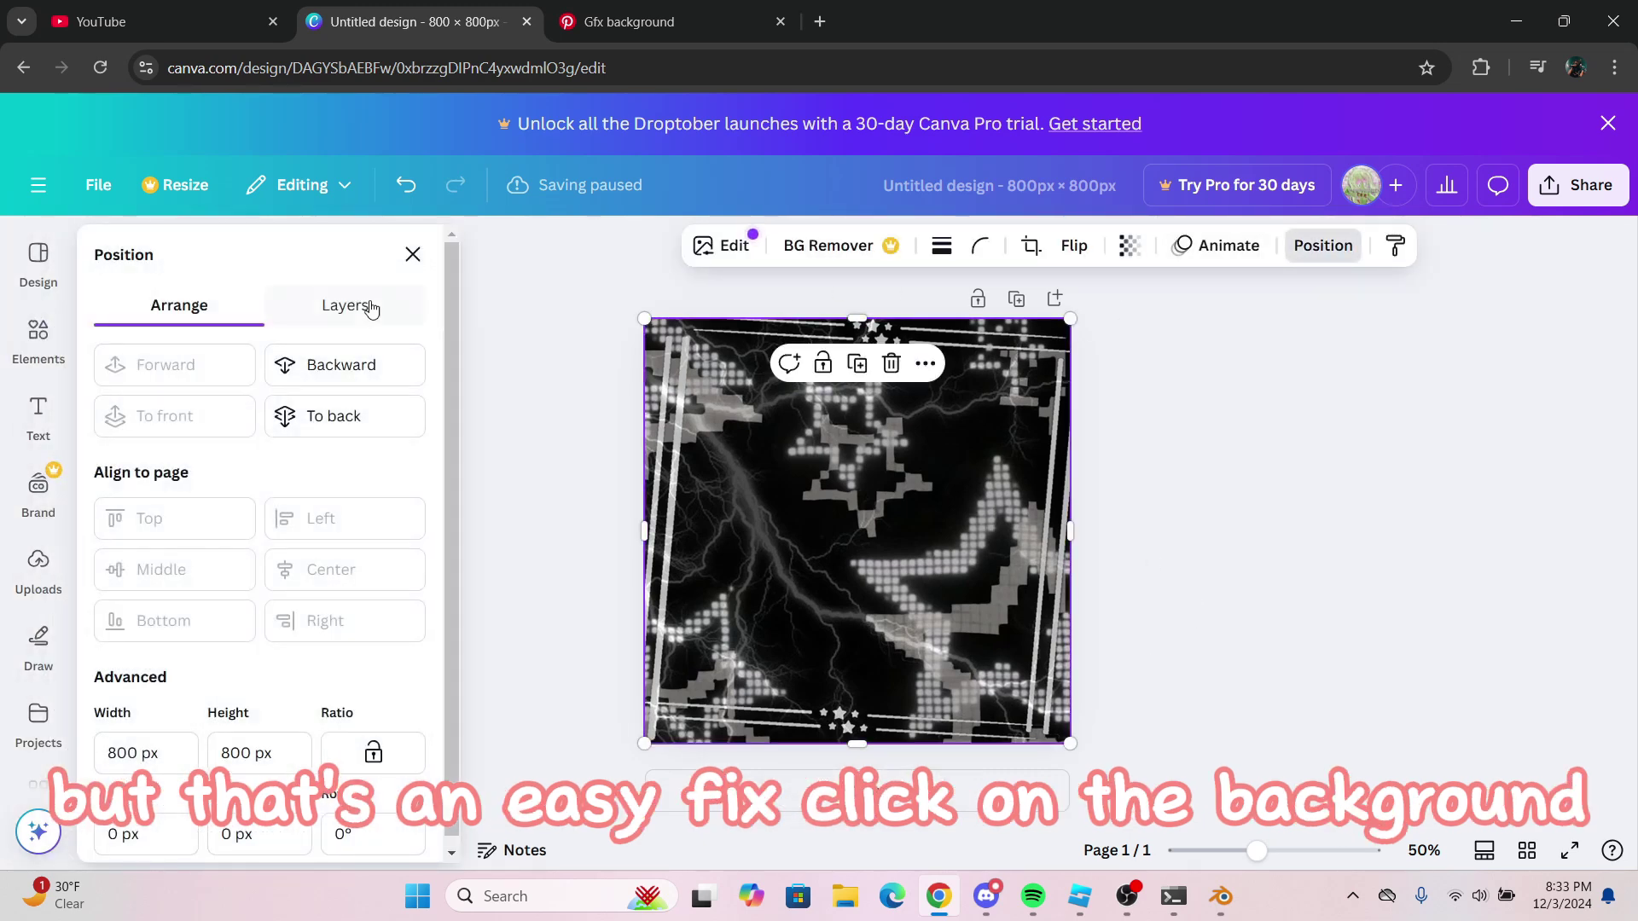
click(367, 307)
drag(332, 418, 336, 529)
click(586, 438)
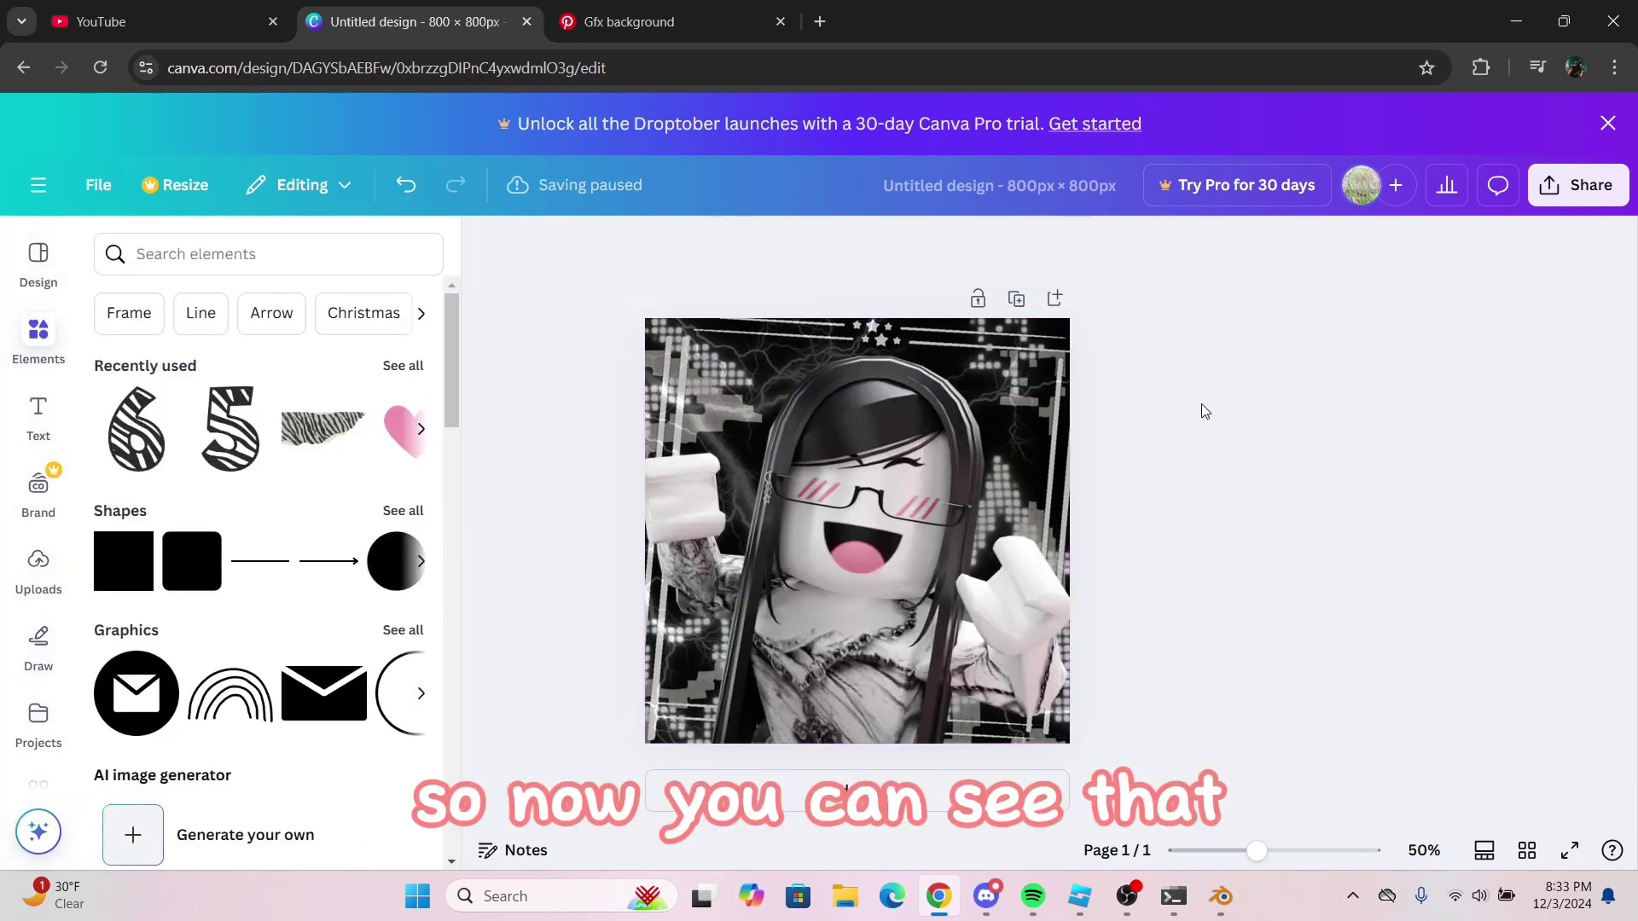
click(867, 418)
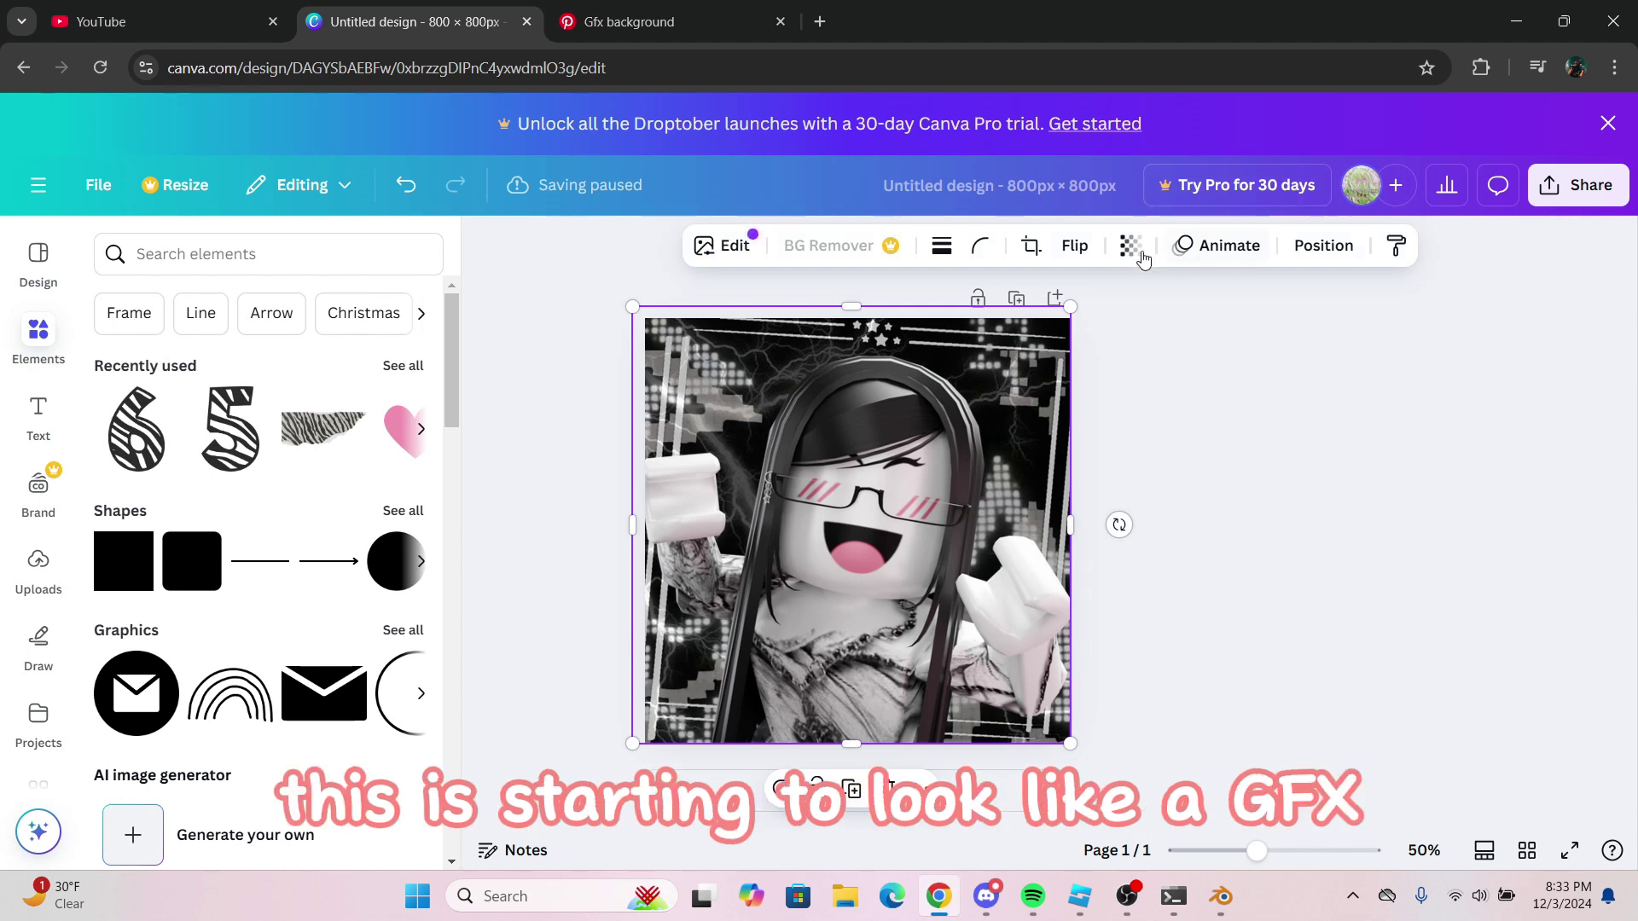
click(1323, 245)
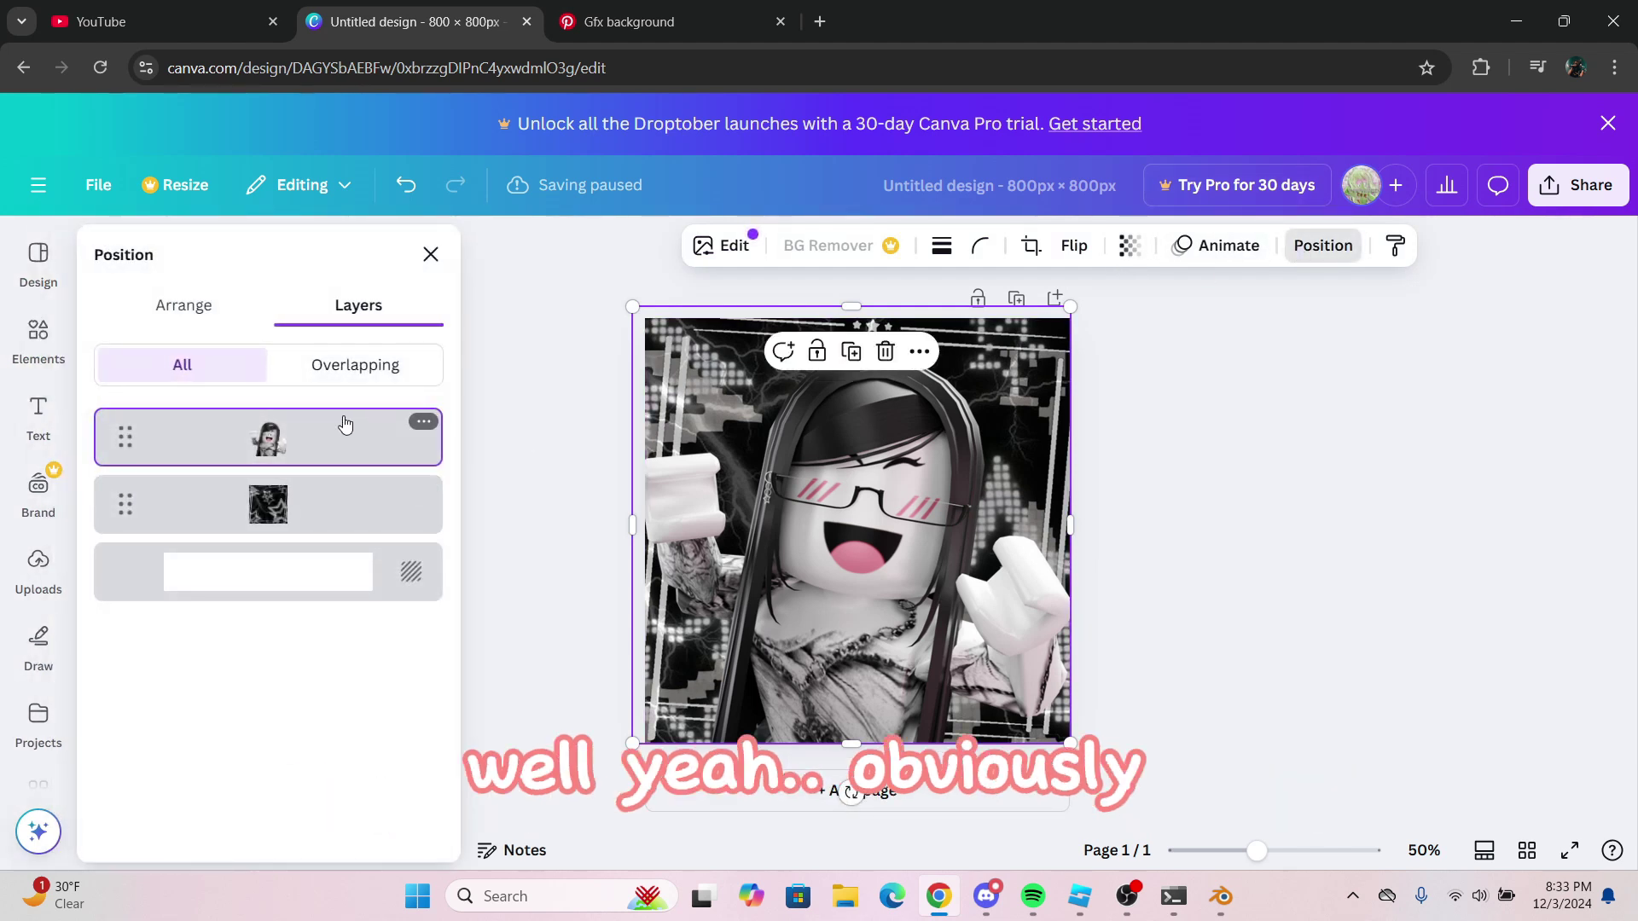
click(982, 247)
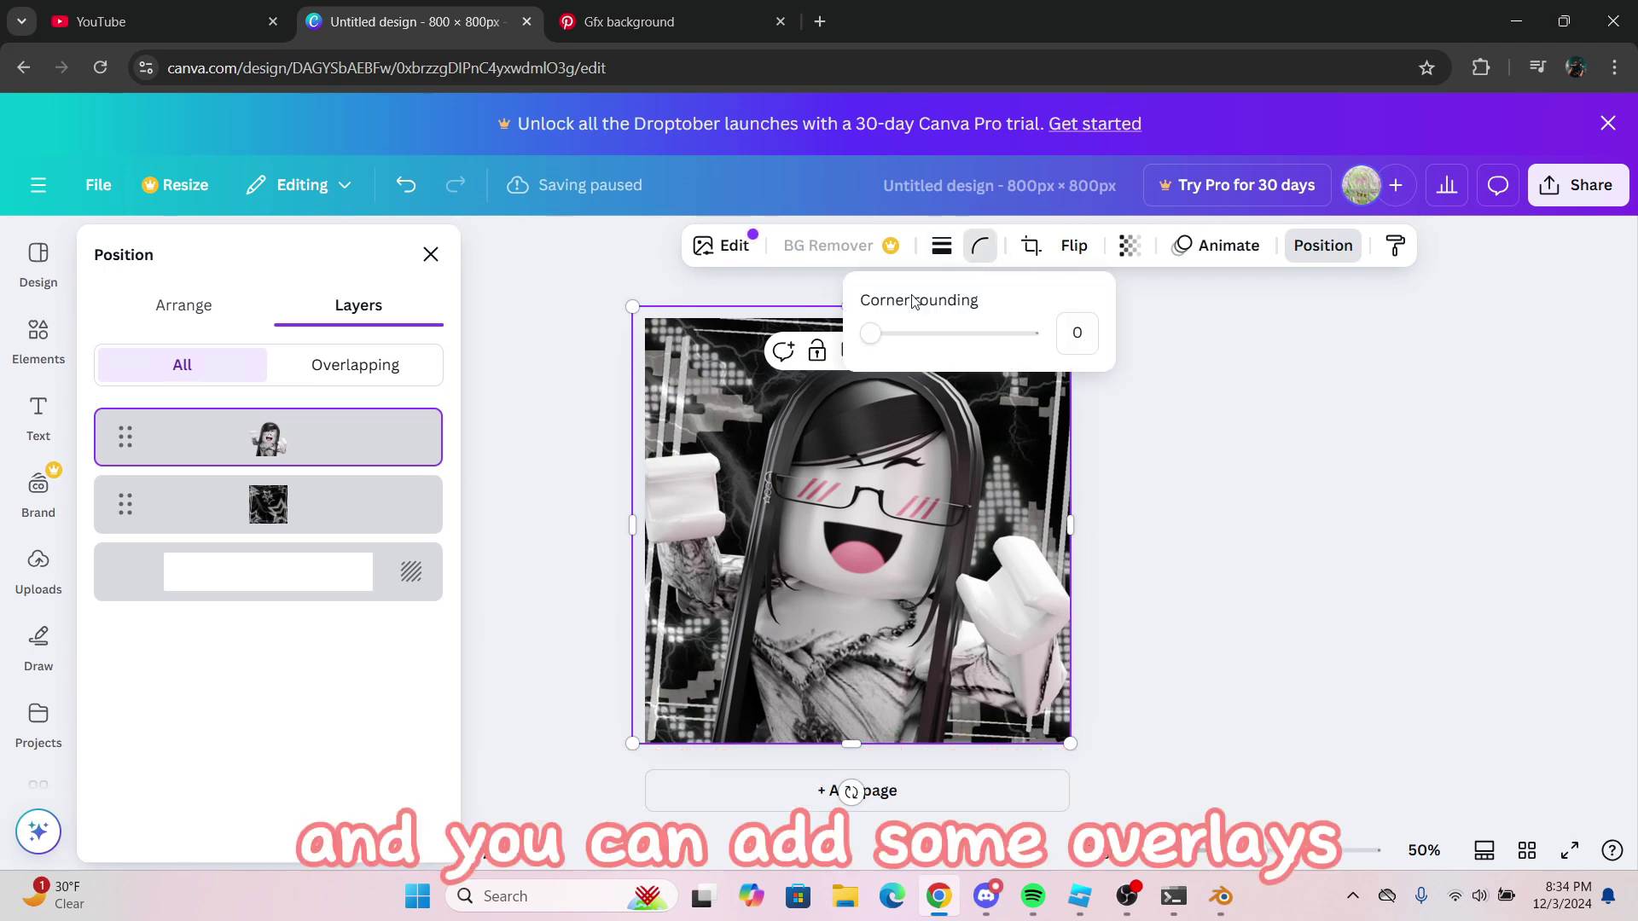
mouse_move(878, 336)
mouse_down()
mouse_move(918, 330)
mouse_move(881, 333)
mouse_up()
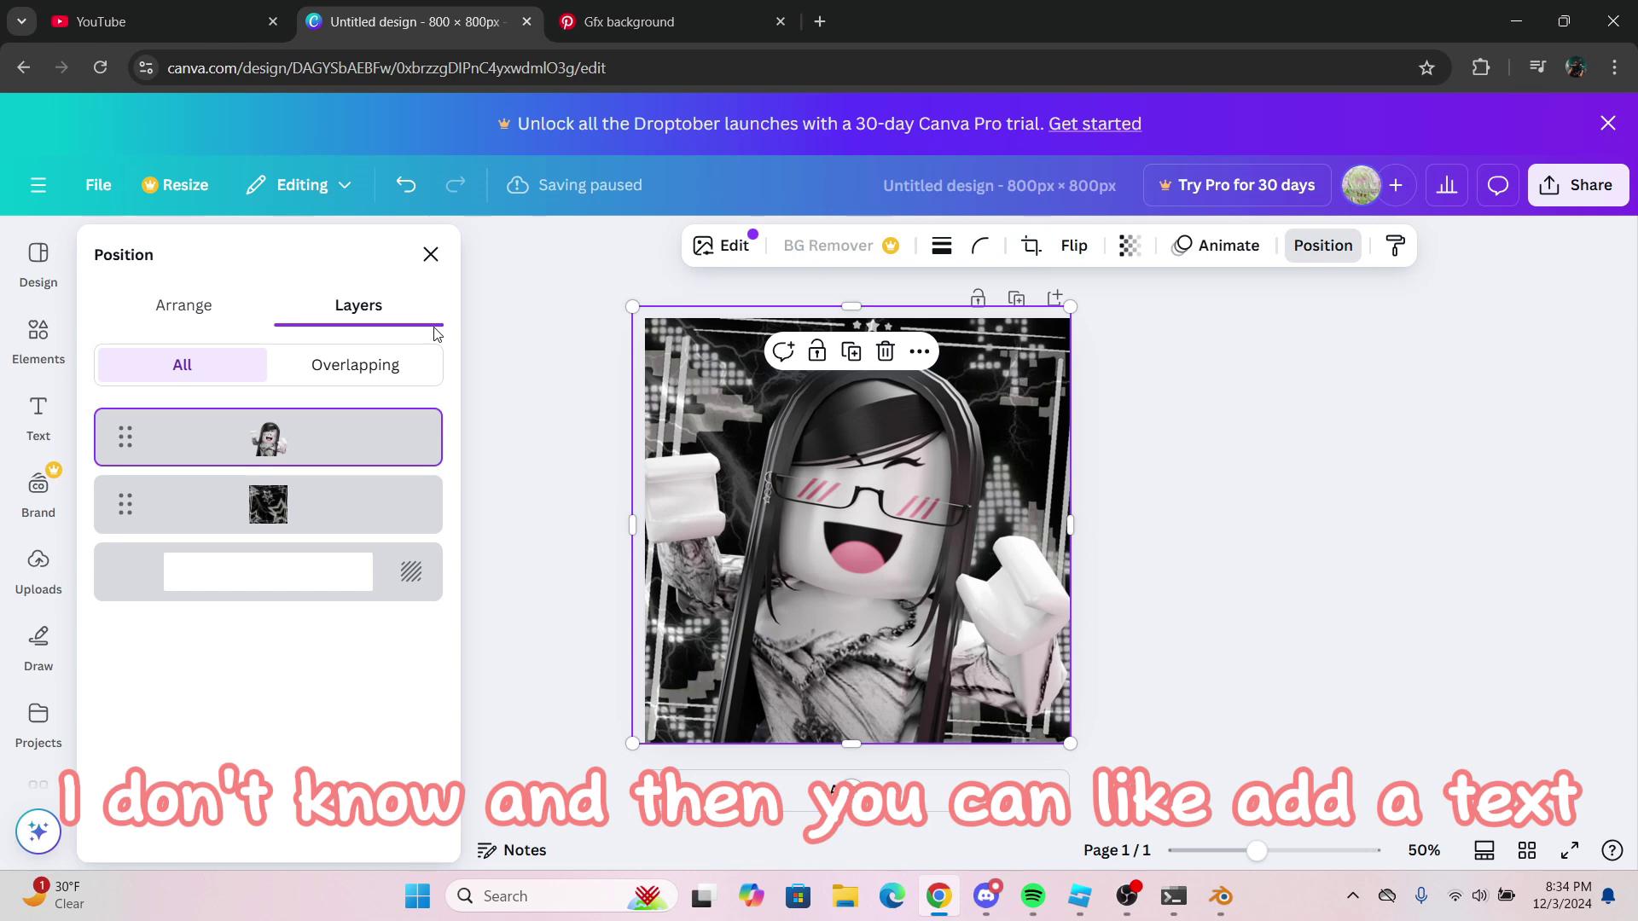
click(431, 253)
click(546, 343)
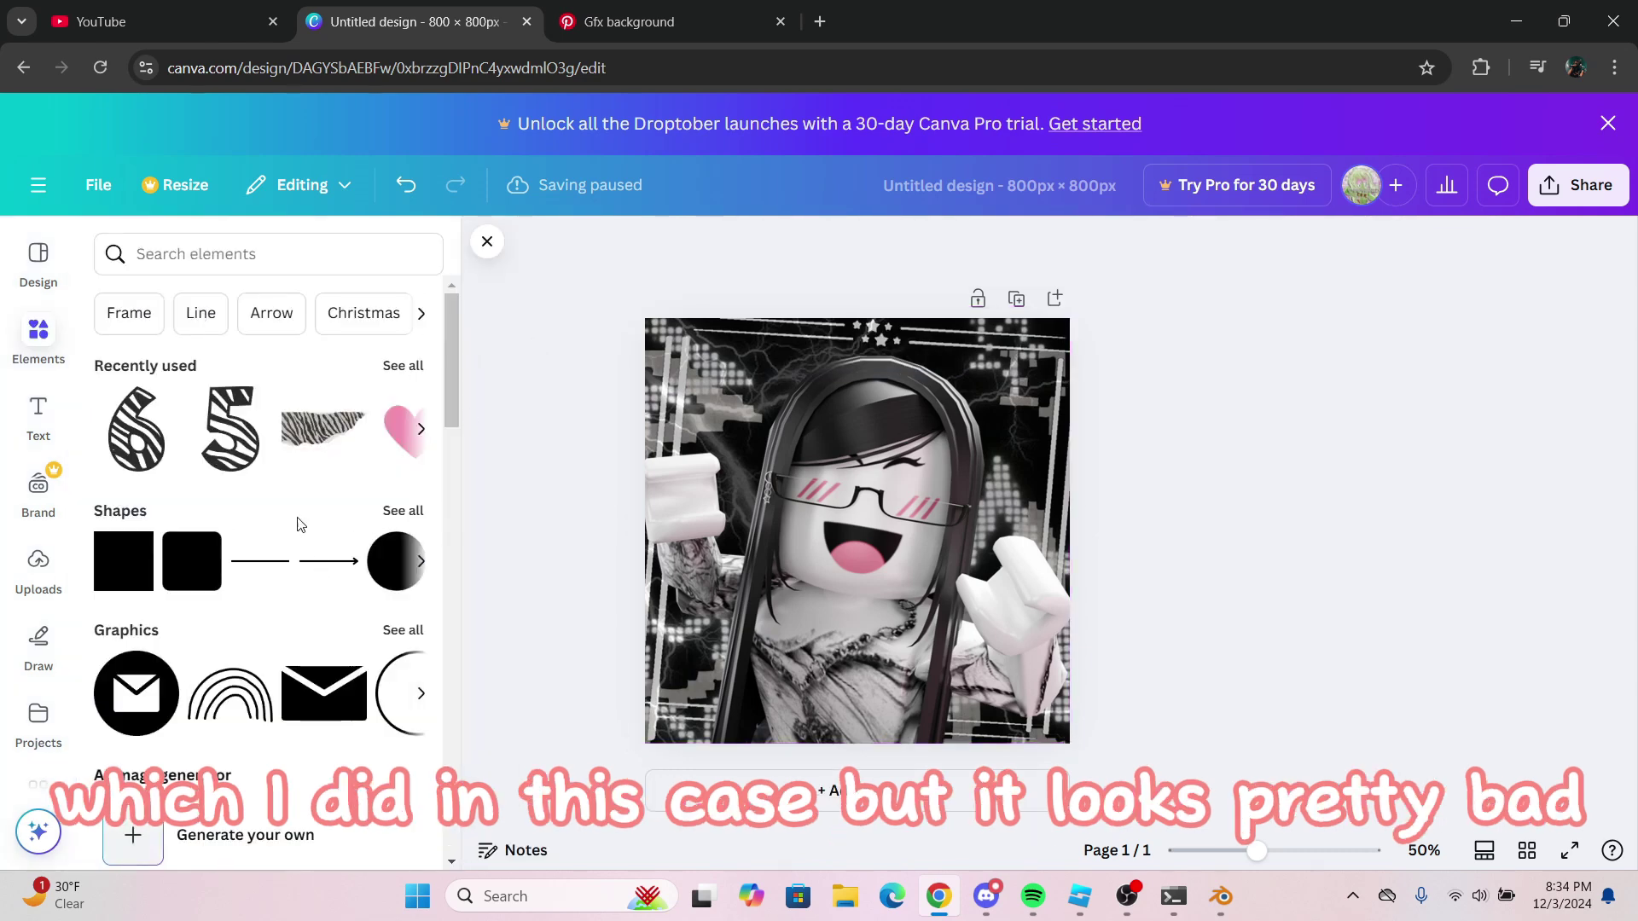
click(312, 260)
text(s)
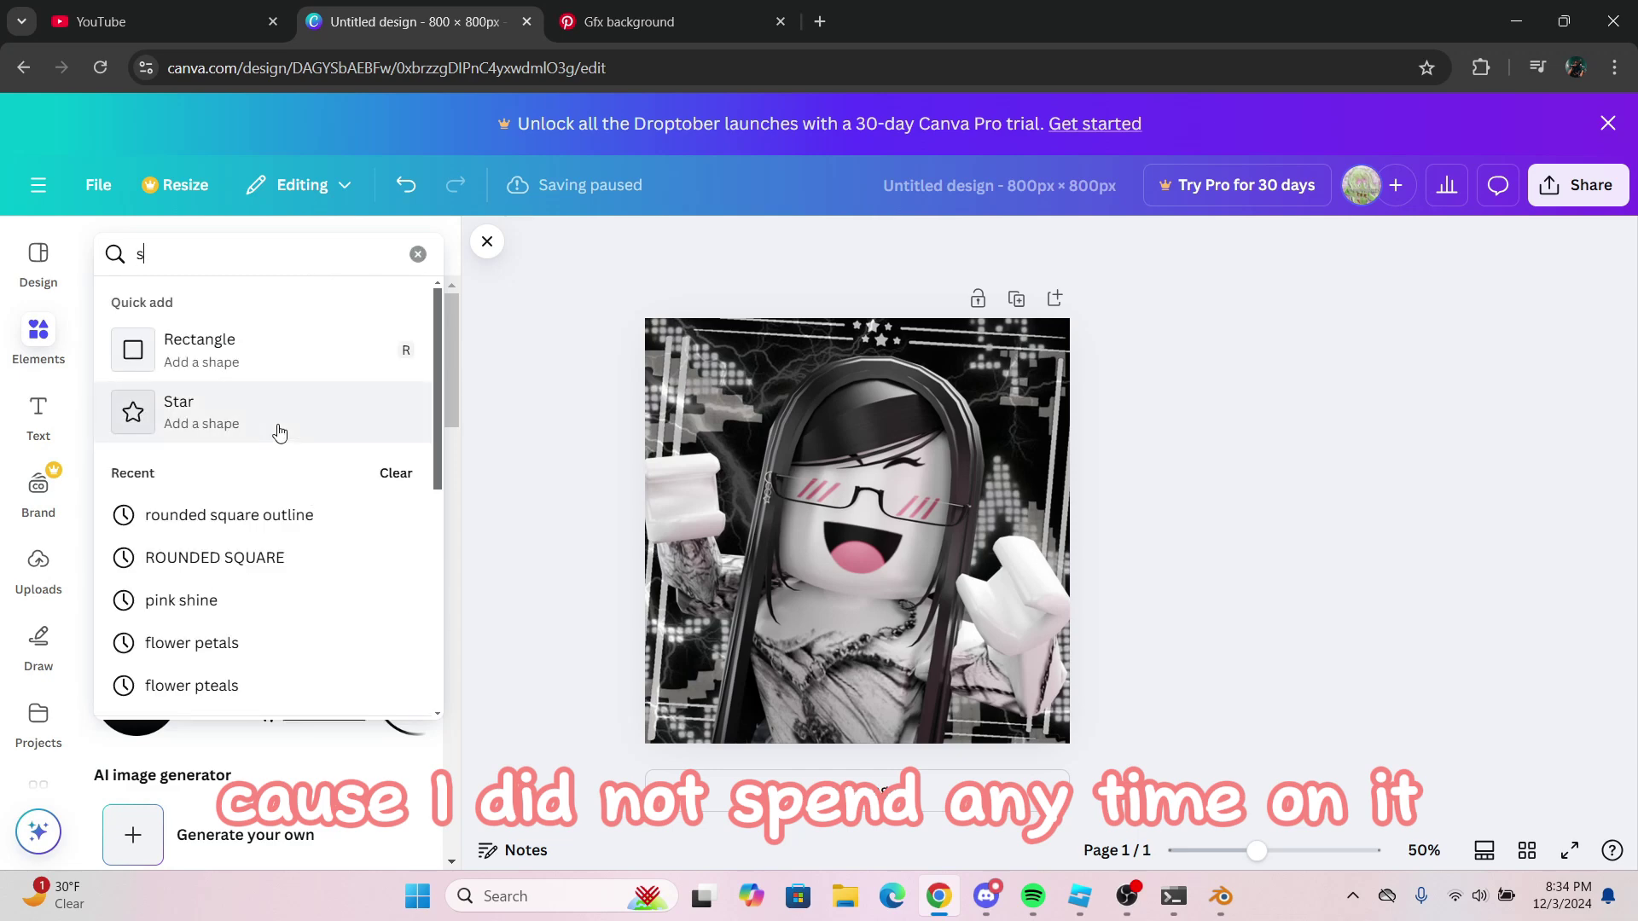
key(BackSpace)
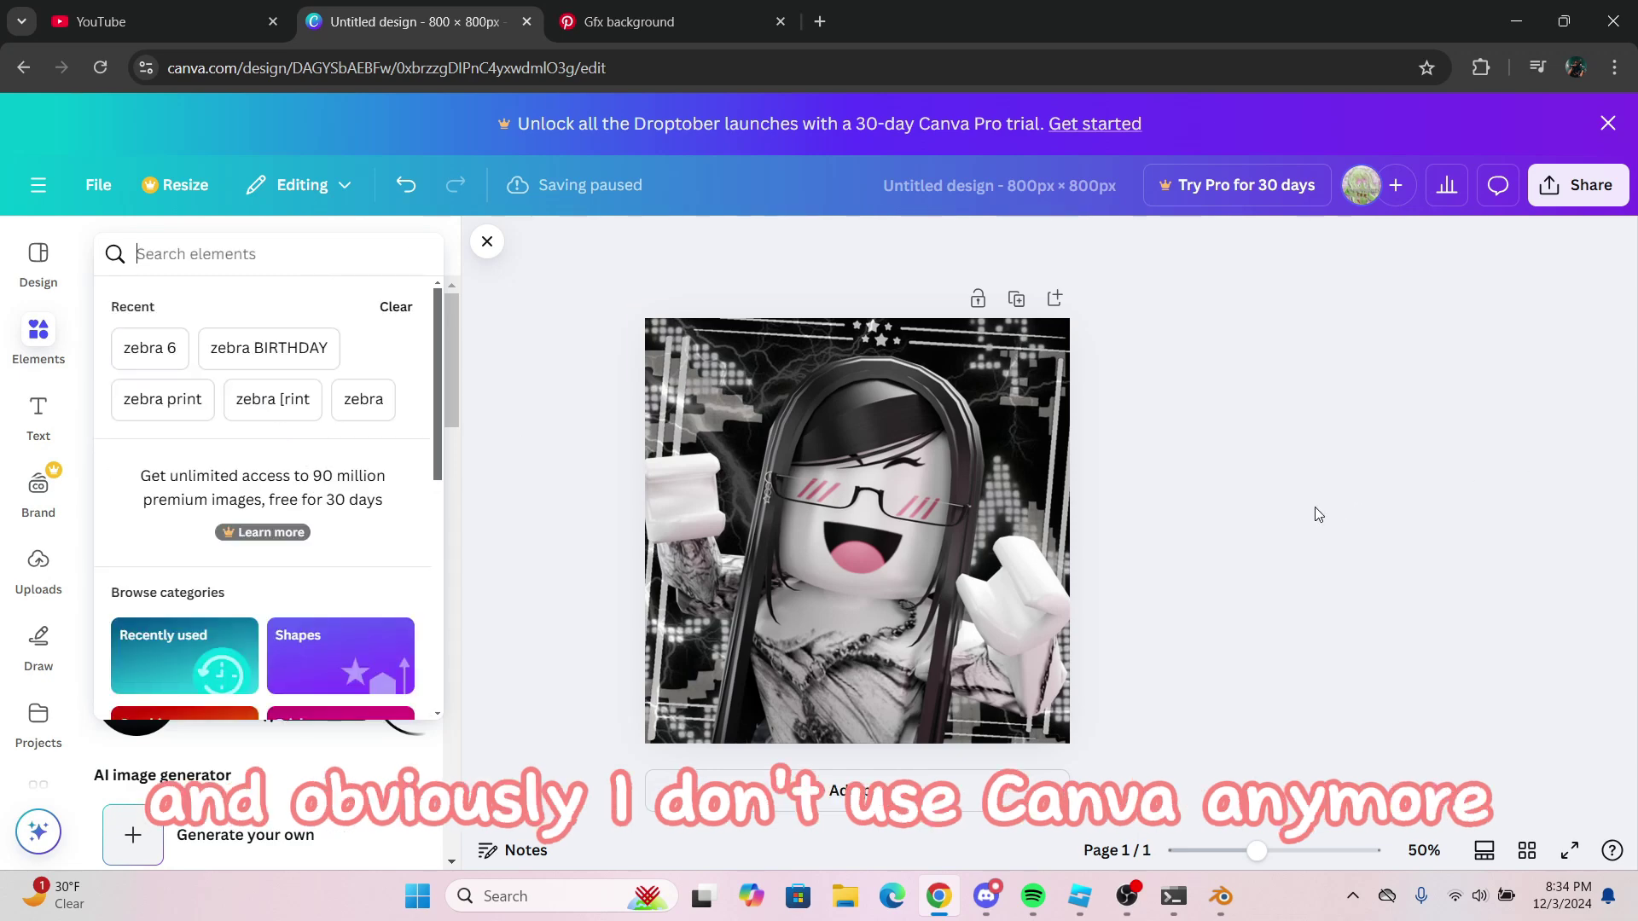
click(1313, 506)
click(913, 556)
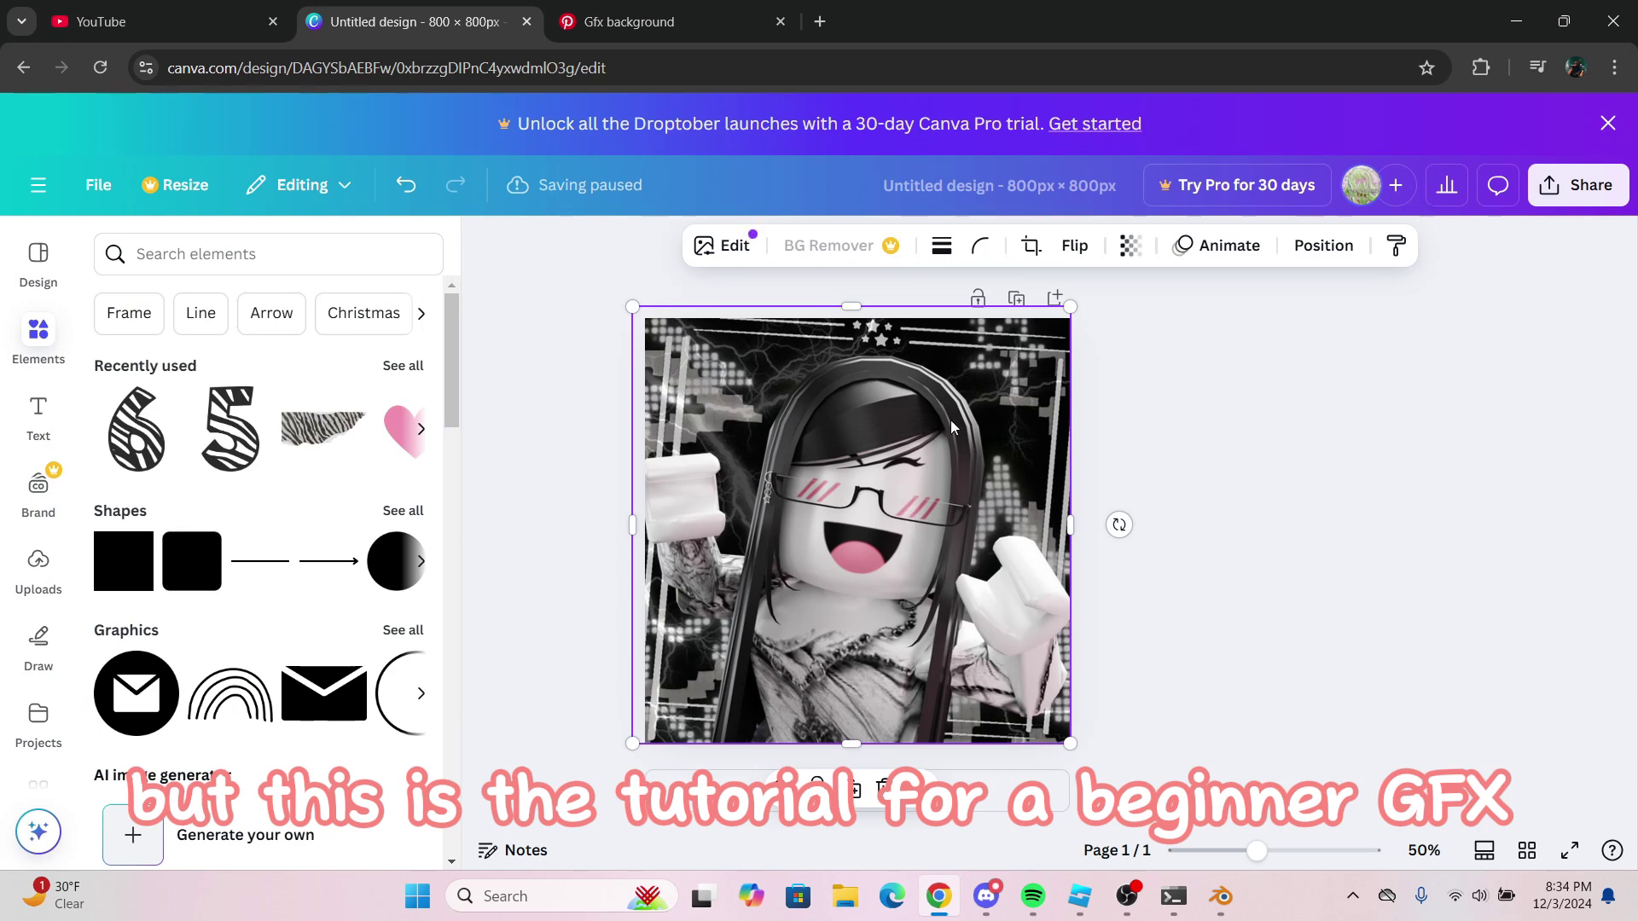
Add a heading to the page with the text "TAYSGFX"
click(38, 414)
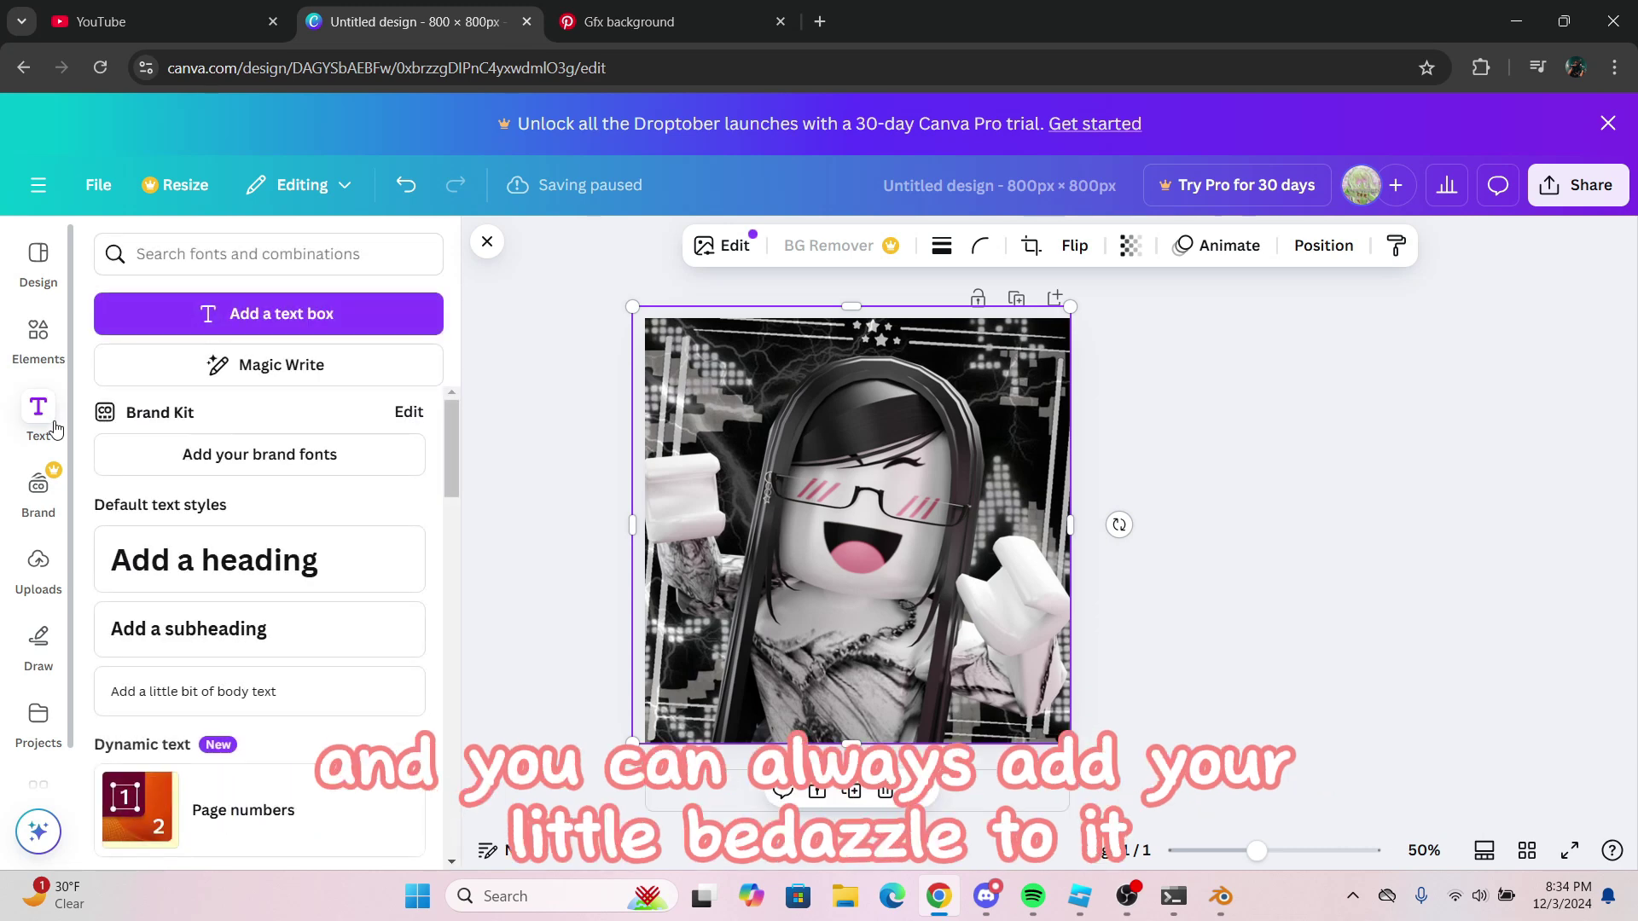
click(248, 570)
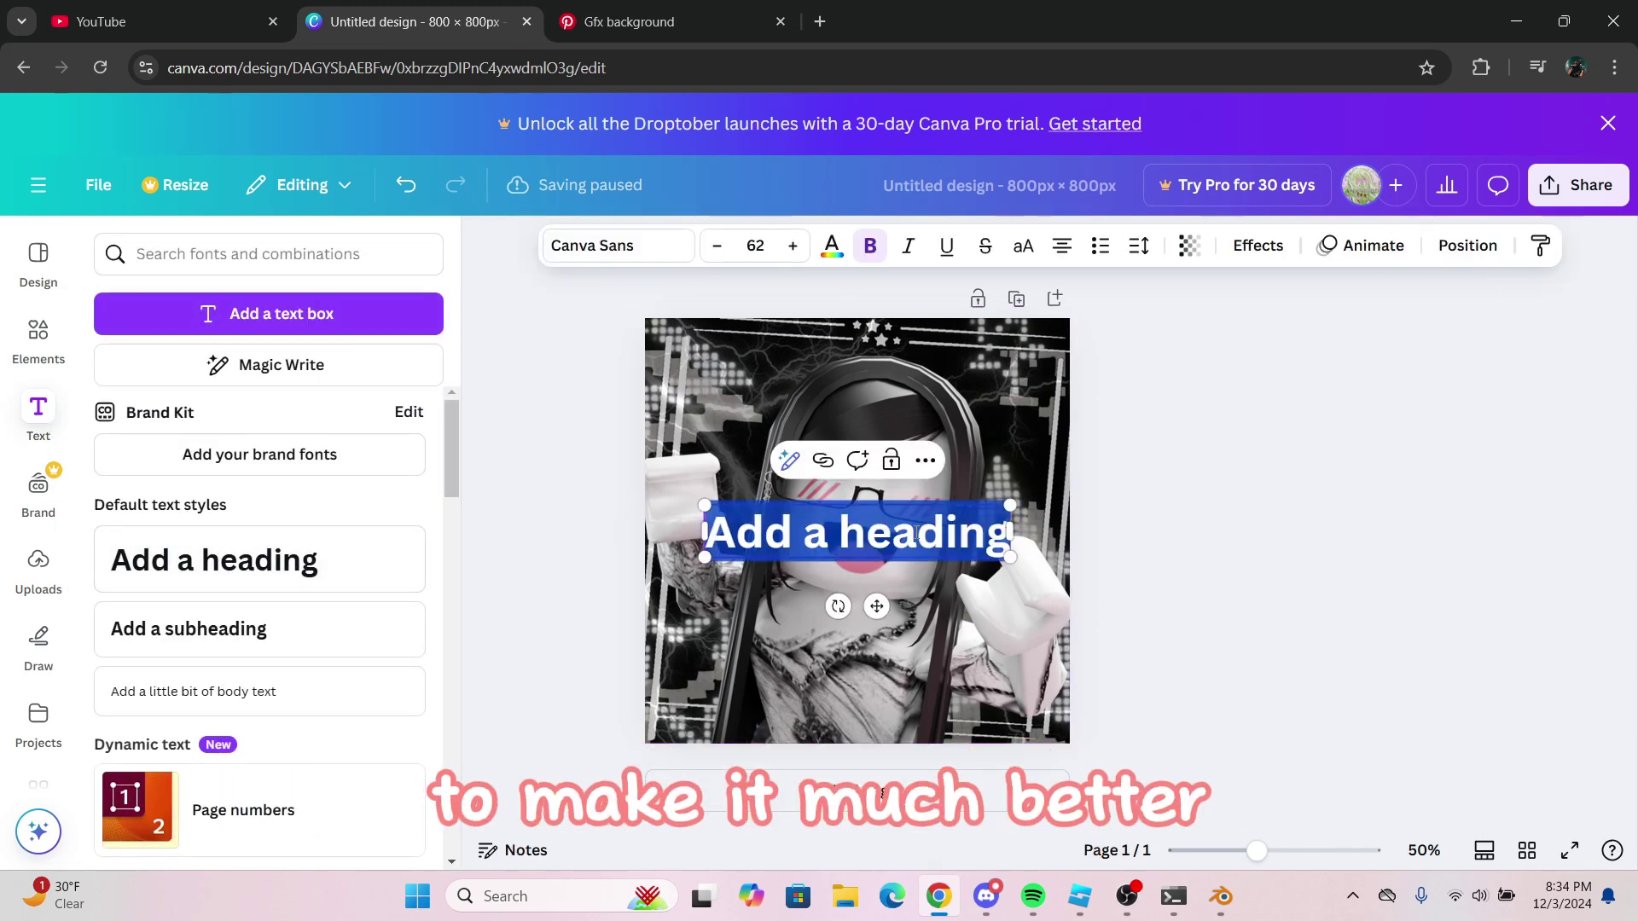
text(TINA)
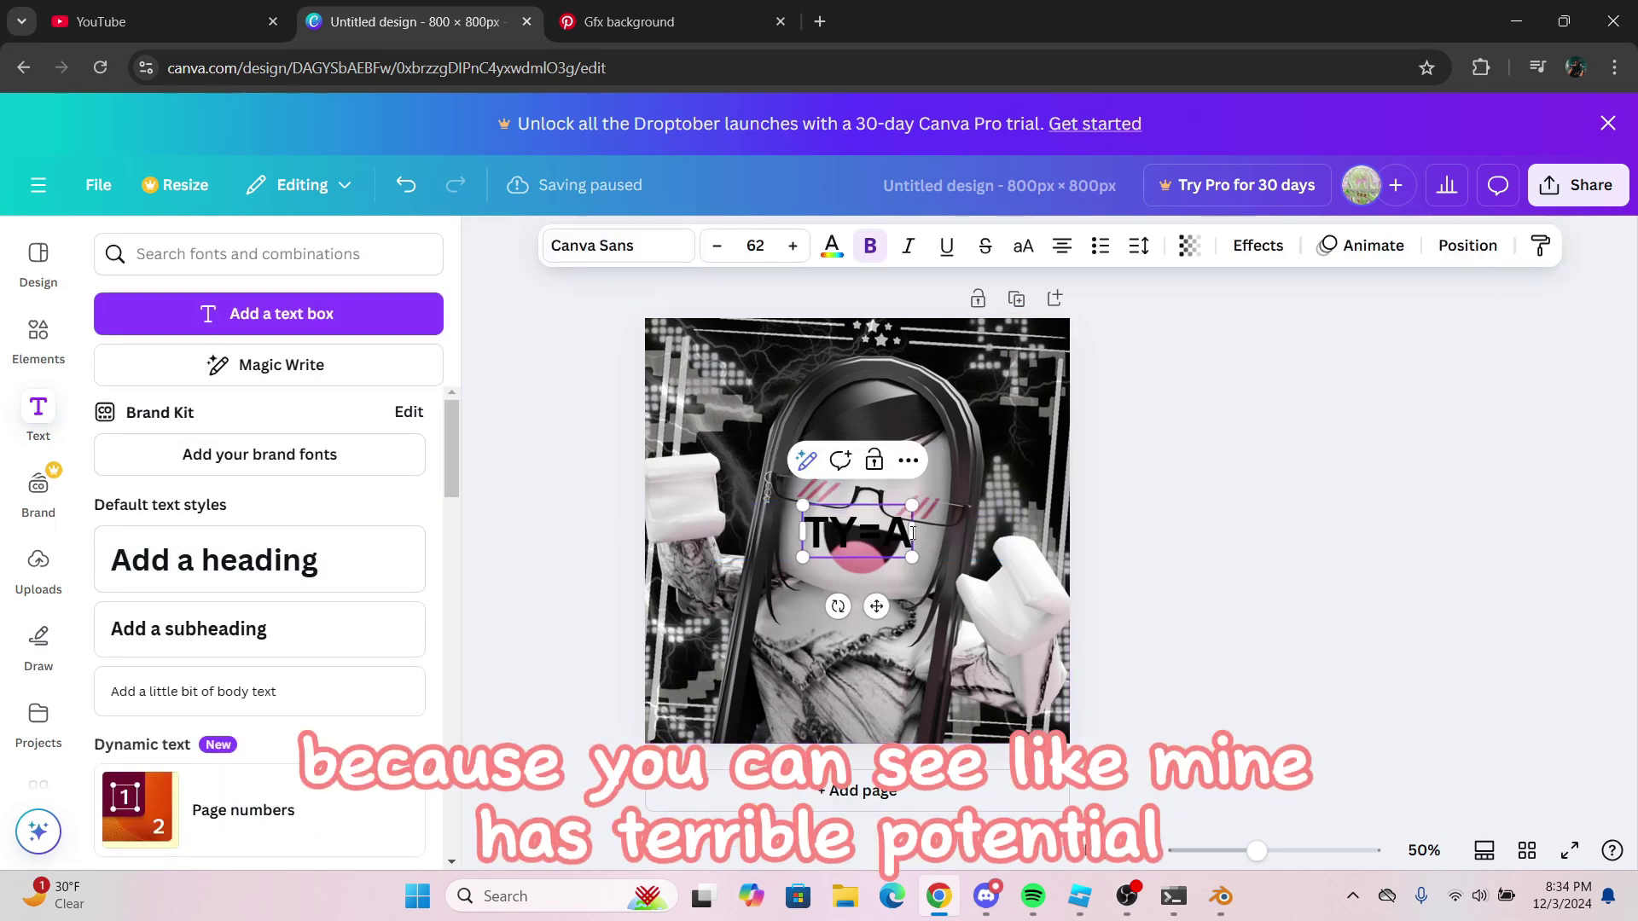
key(BackSpace)
key(BackSpace)
key(BackSpace)
text(AYSGFX)
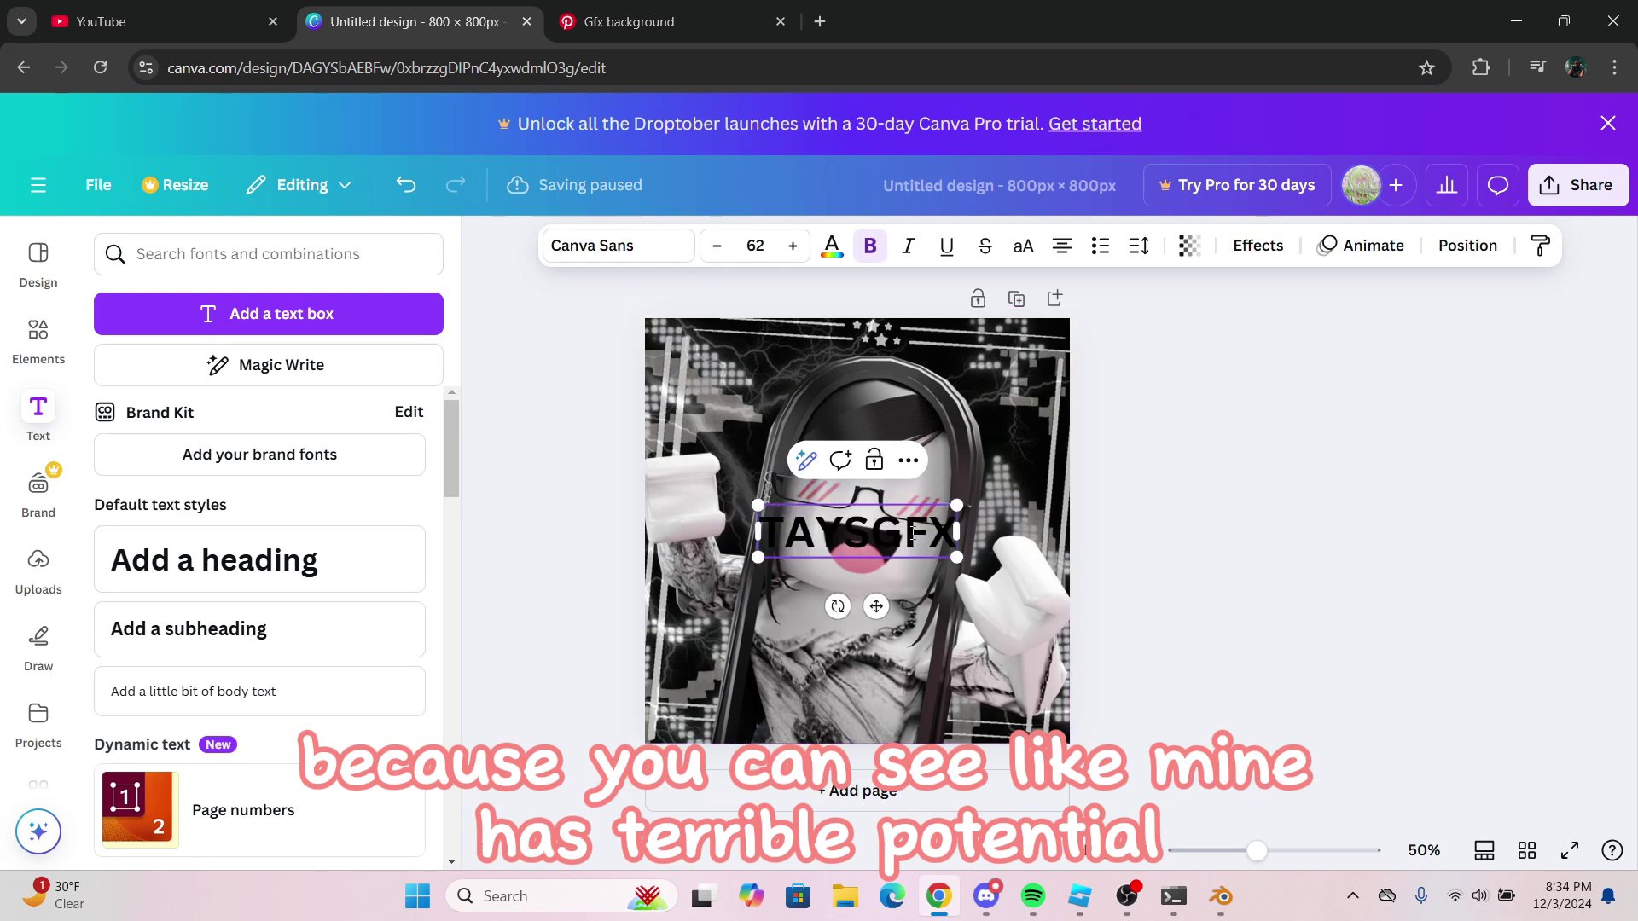
Apply the Shadow text effect to the "TAYSGFX" heading and look through the remaining effect styles
key(ctrl+a)
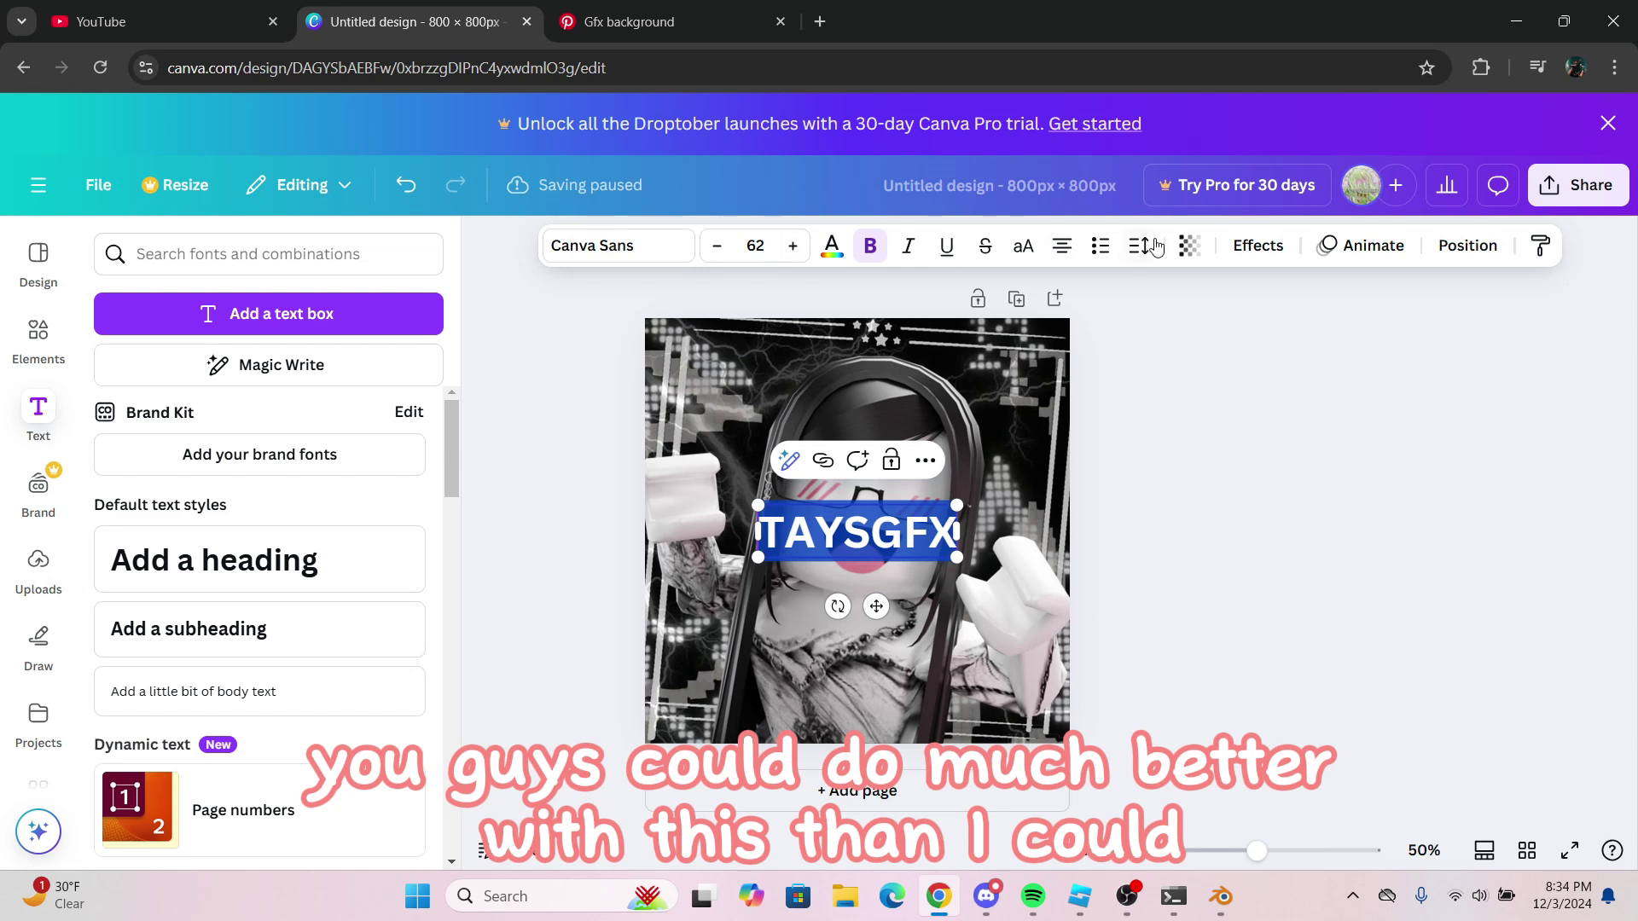
click(1258, 245)
click(835, 535)
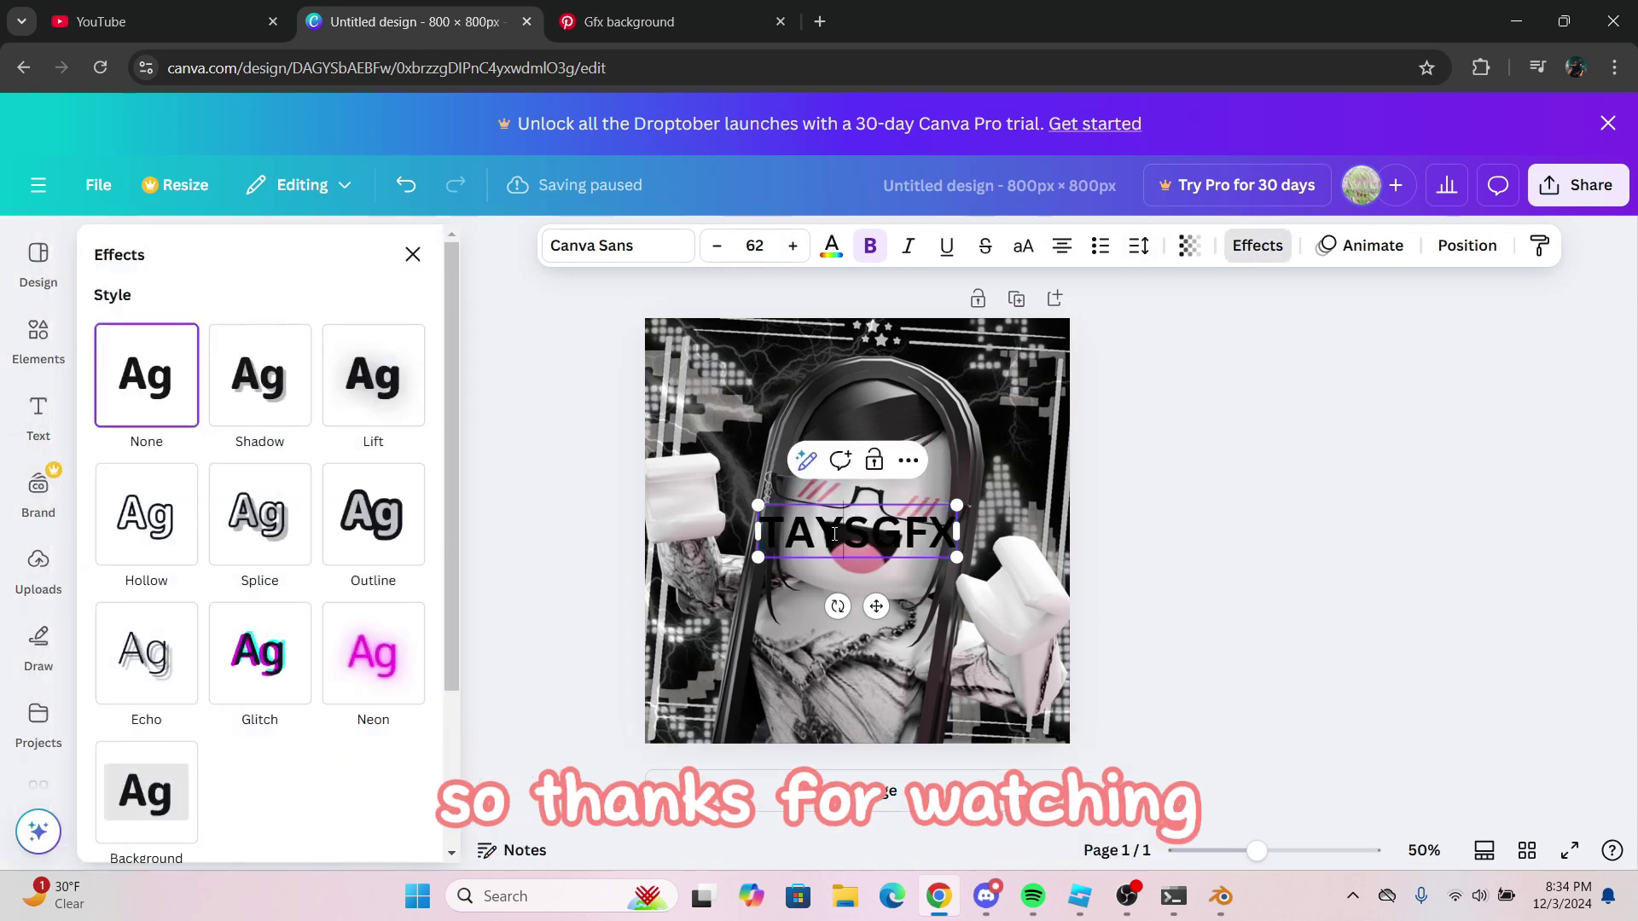
click(267, 427)
scroll(247, 503, down, 4)
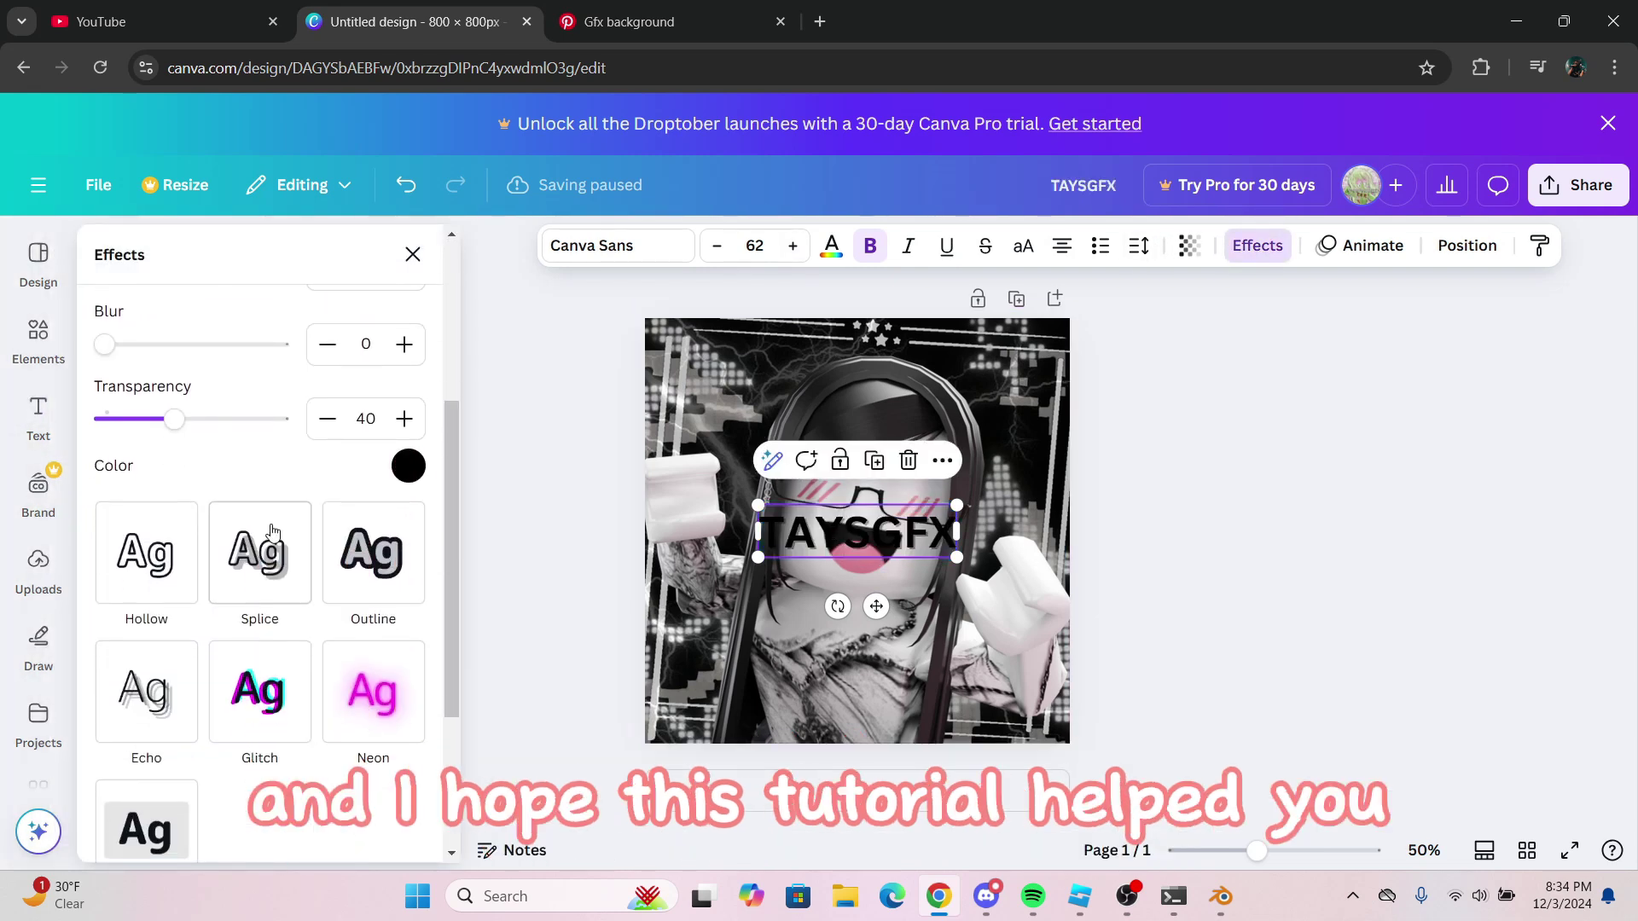